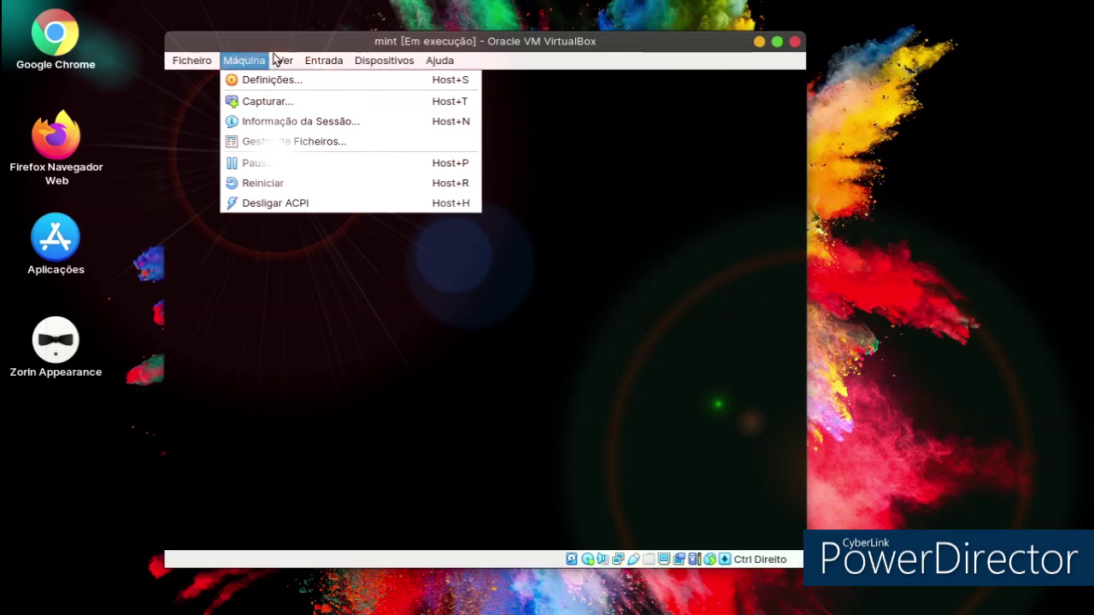
Switch the mint virtual machine window to Scale mode, enlarge it and move it near the top of the desktop
{"action": "left_click", "coordinate": [288, 120]}
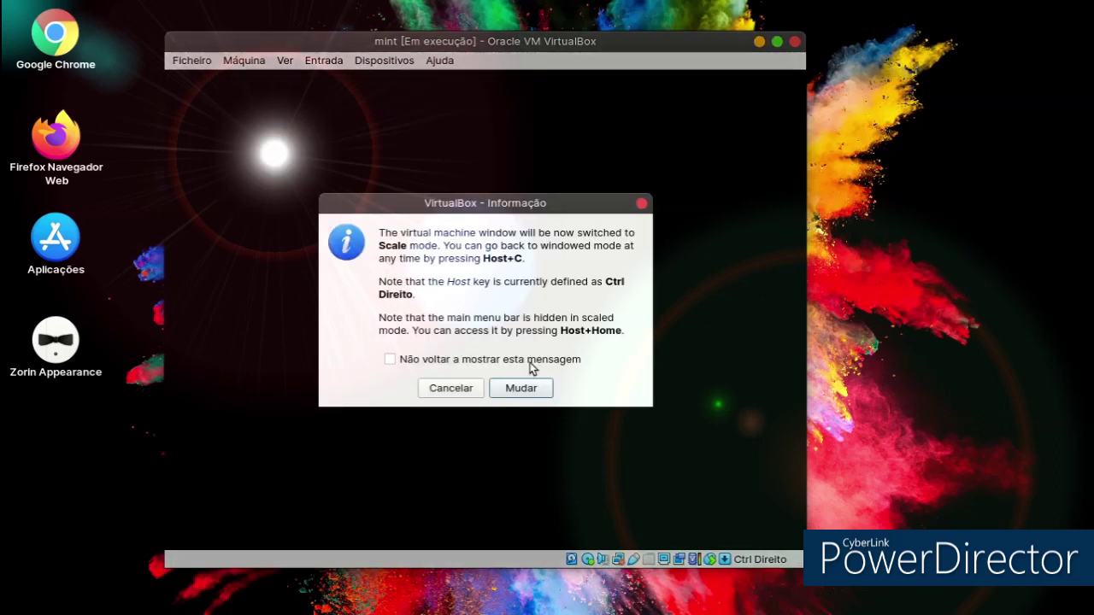
{"action": "left_click", "coordinate": [520, 388]}
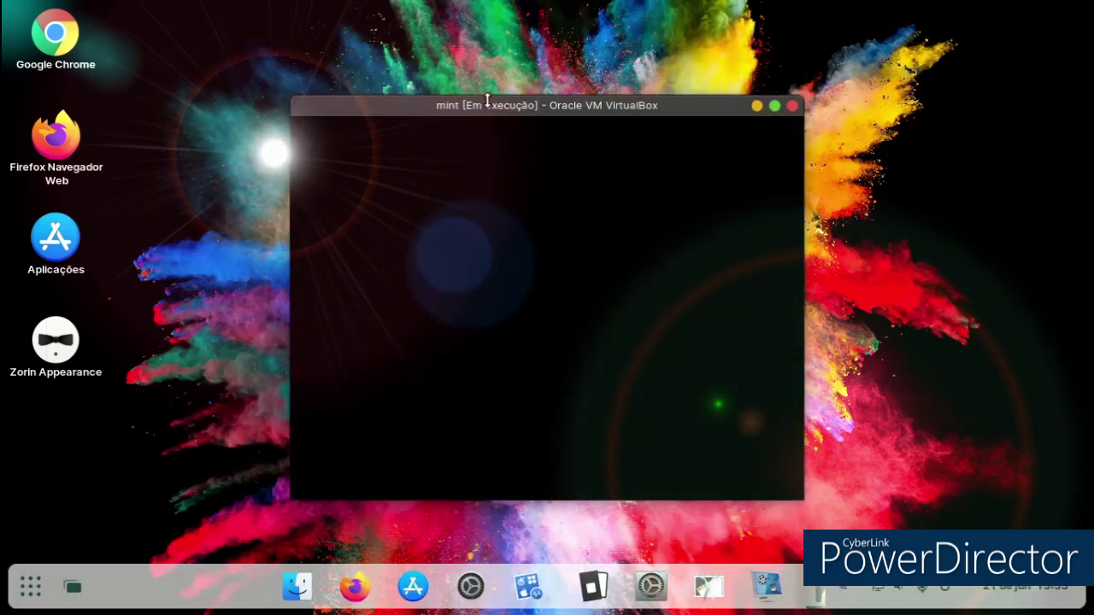
{"action": "left_click_drag", "start_coordinate": [491, 109], "coordinate": [360, 53]}
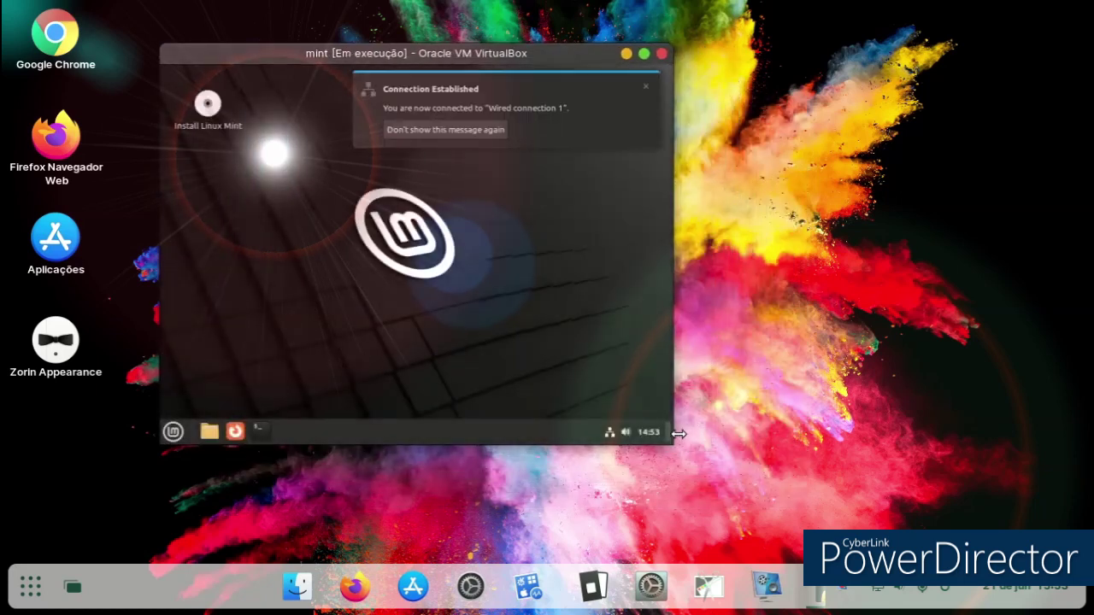
{"action": "left_click_drag", "start_coordinate": [676, 446], "coordinate": [944, 528]}
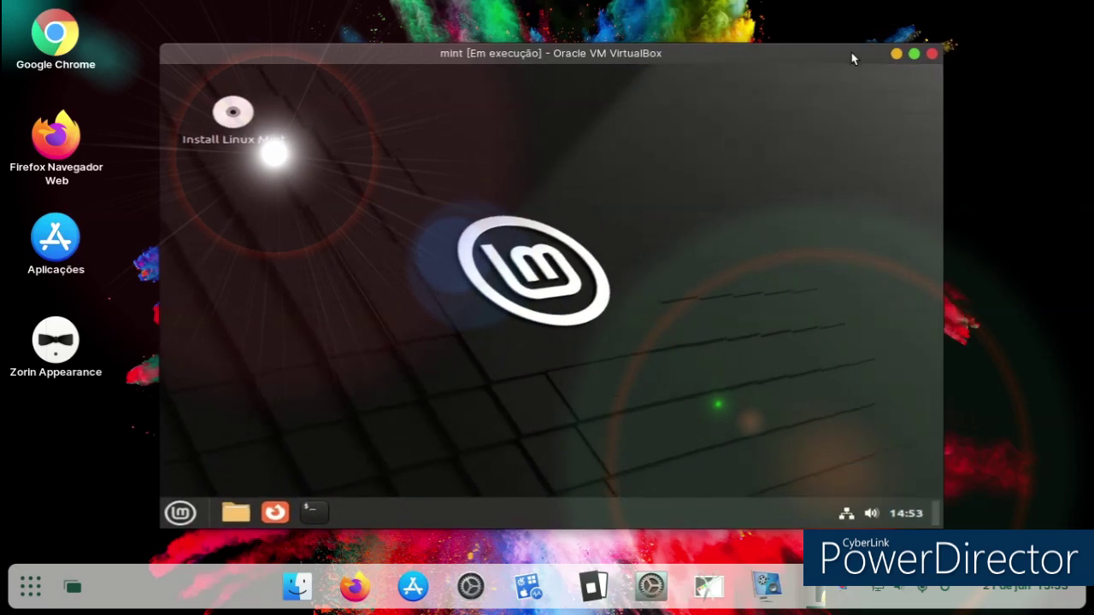
{"action": "left_click_drag", "start_coordinate": [757, 61], "coordinate": [754, 40]}
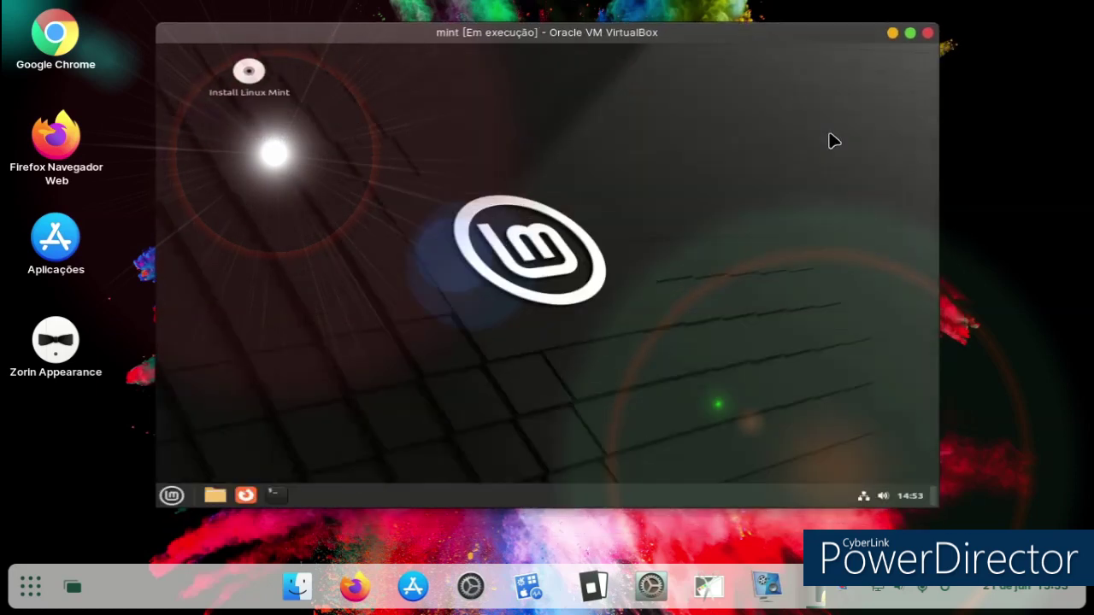
Open System Settings in Linux Mint and view the official repositories in Software Sources
{"action": "left_click", "coordinate": [174, 497]}
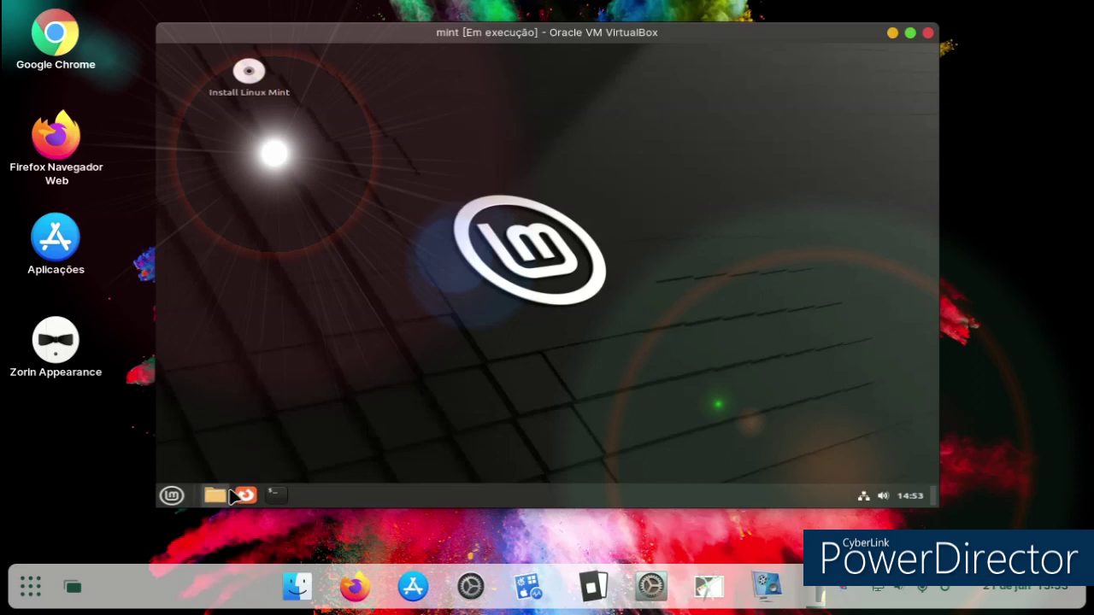
{"action": "left_click", "coordinate": [746, 588]}
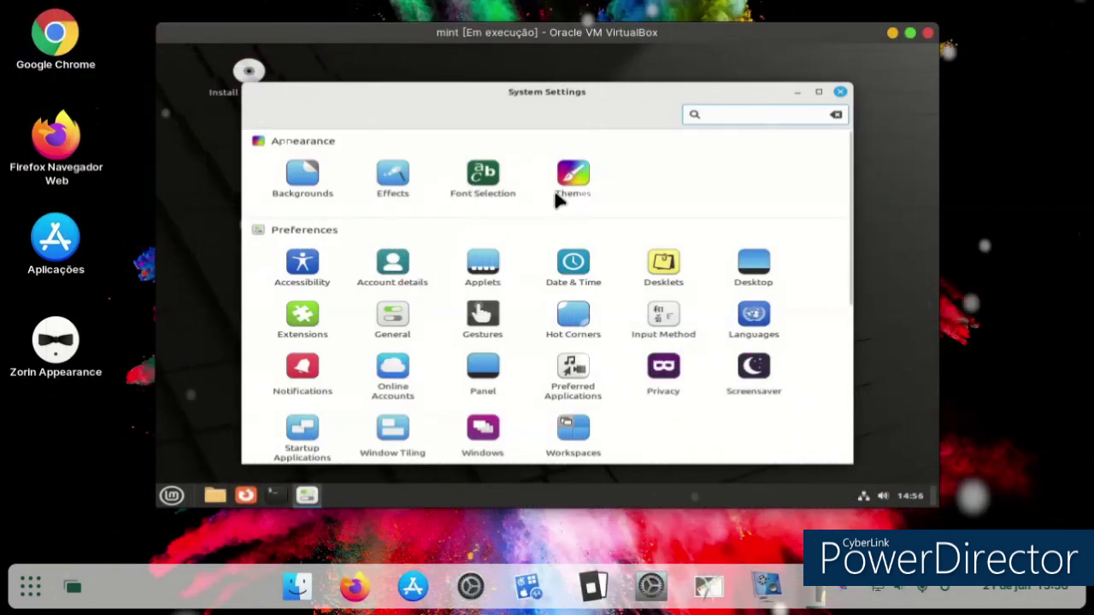
{"action": "scroll", "coordinate": [623, 313], "scroll_direction": "down", "scroll_amount": 5}
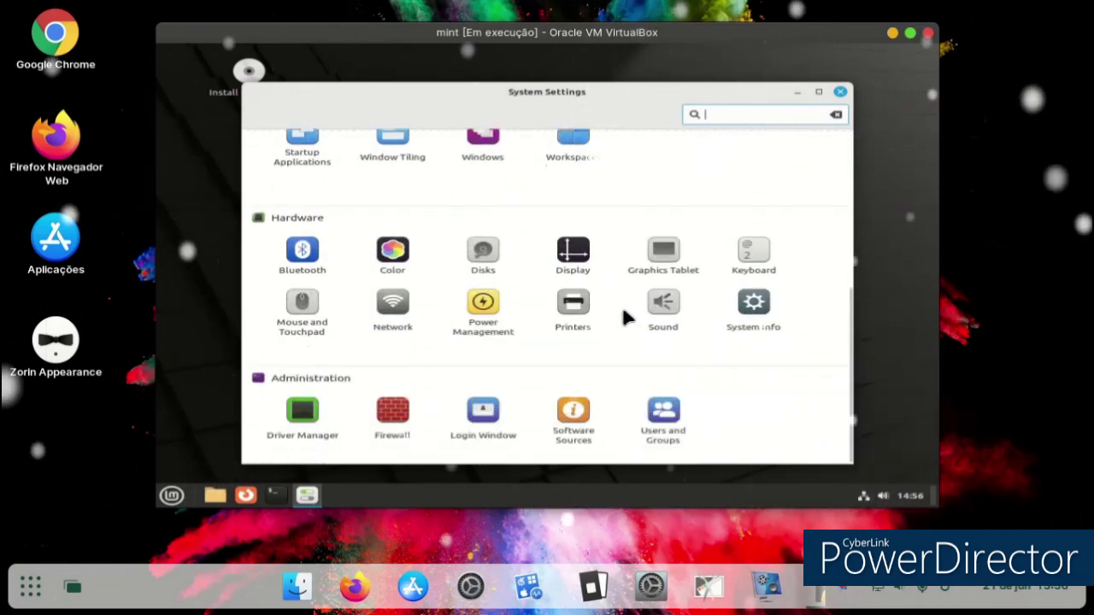
{"action": "left_click", "coordinate": [574, 419]}
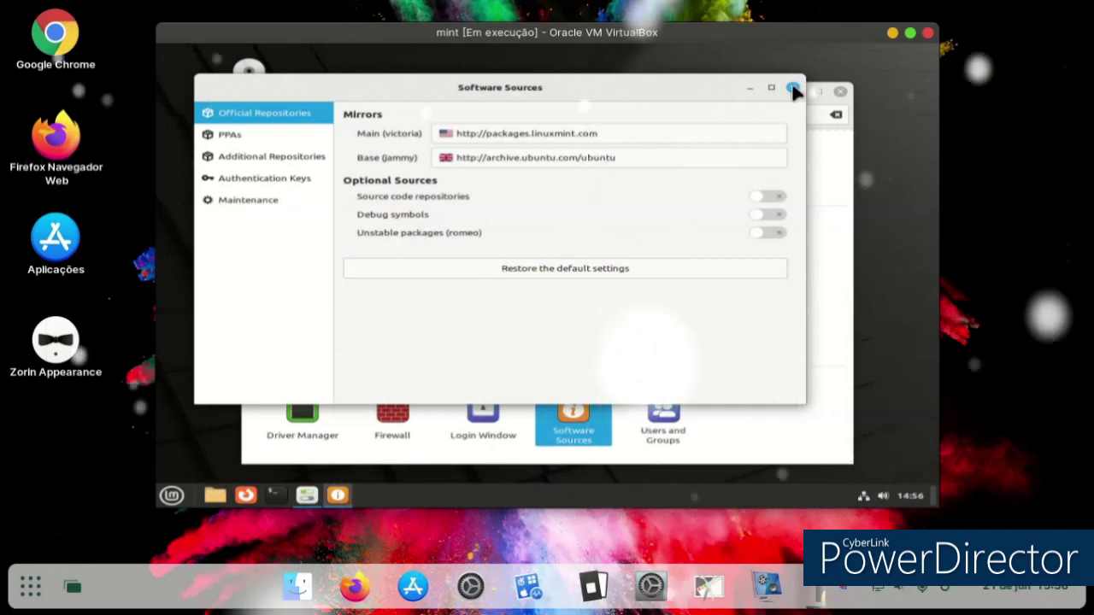
{"action": "left_click", "coordinate": [793, 87]}
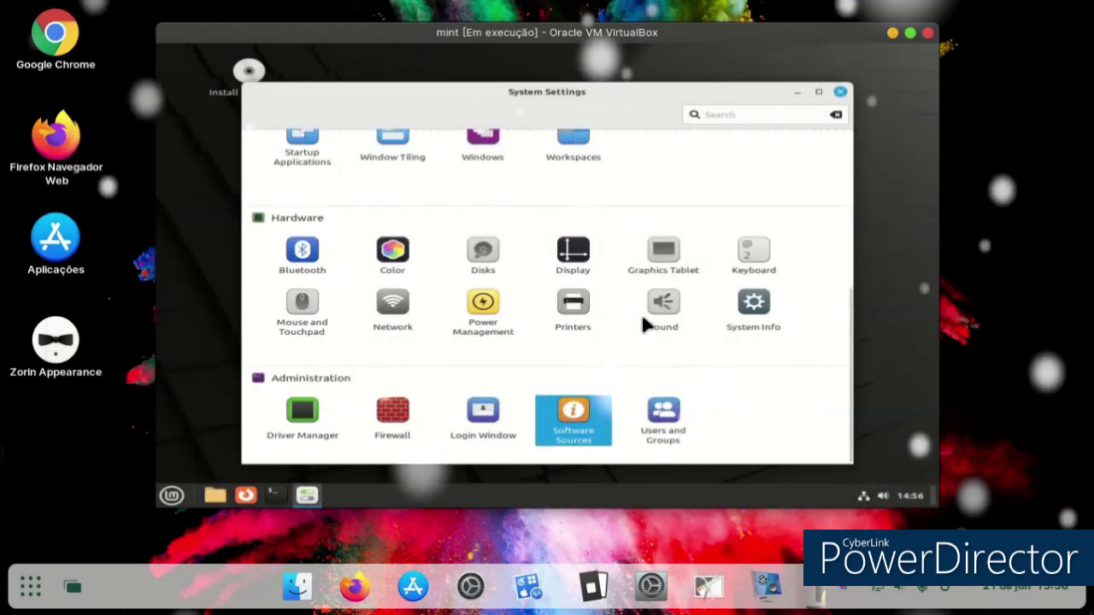
Upload the system information from System Info, closing the resulting browser page and System Settings
{"action": "left_click", "coordinate": [722, 307]}
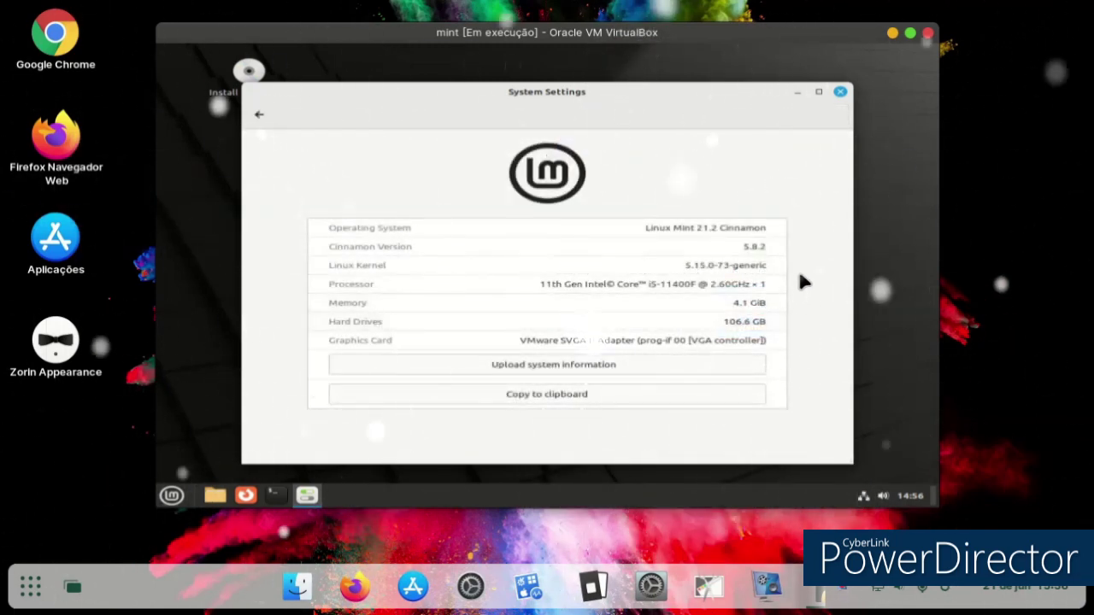
{"action": "left_click", "coordinate": [660, 363]}
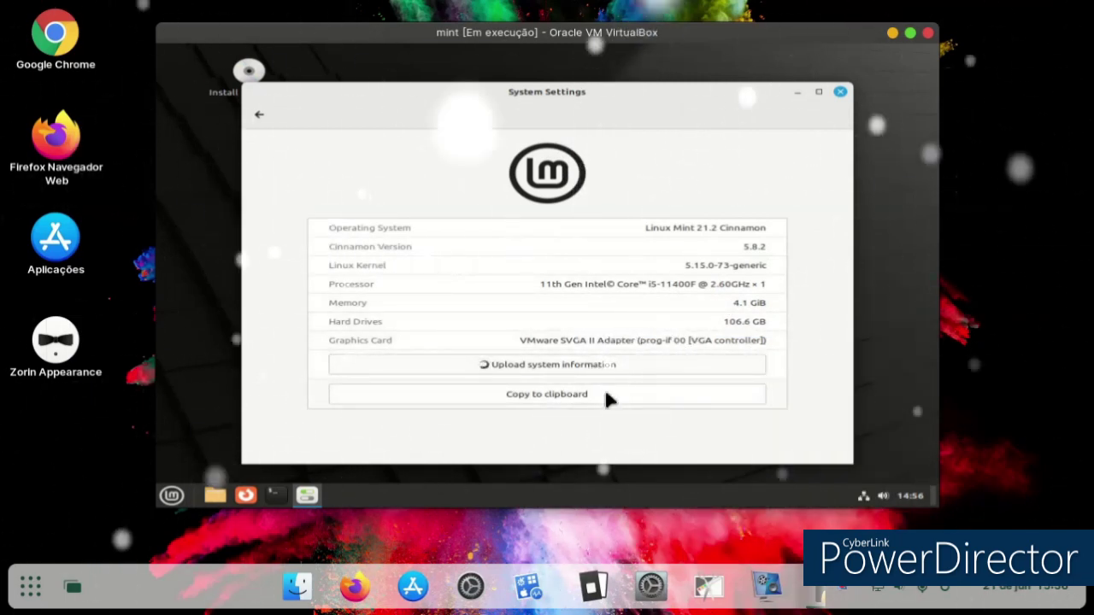
{"action": "left_click", "coordinate": [259, 115]}
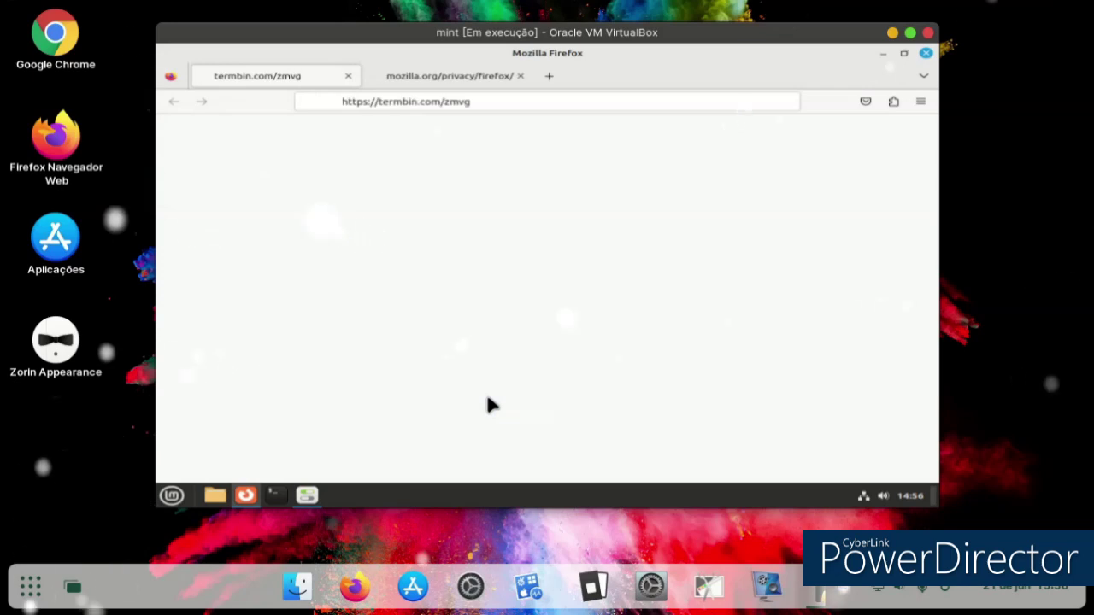
{"action": "left_click", "coordinate": [348, 76]}
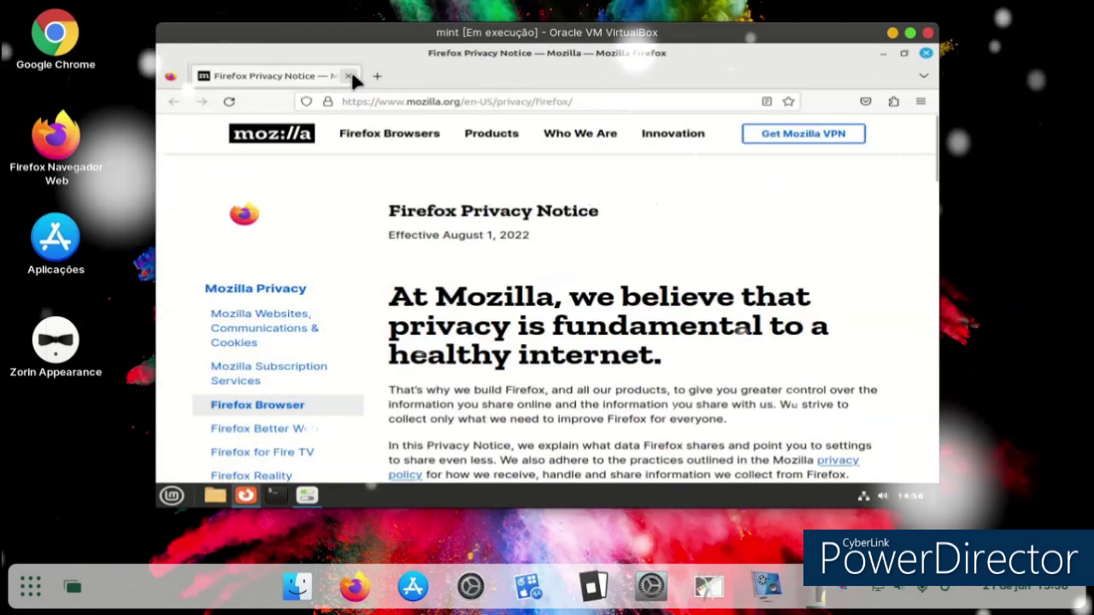
{"action": "left_click", "coordinate": [924, 53]}
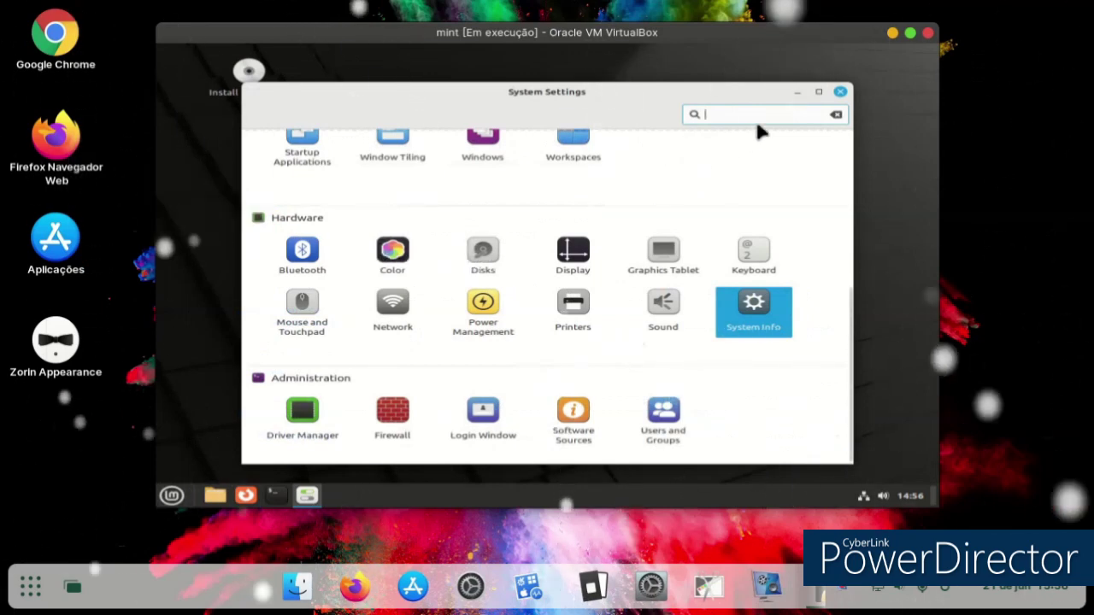
{"action": "left_click", "coordinate": [840, 92]}
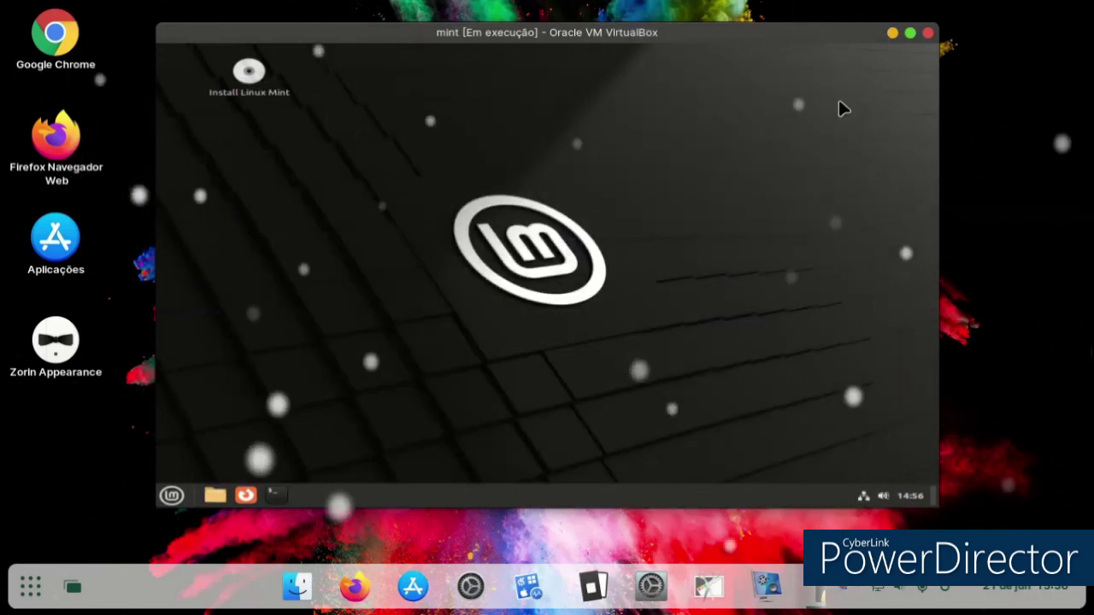
View the desktop's icon size and layout customization settings
{"action": "right_click", "coordinate": [444, 172]}
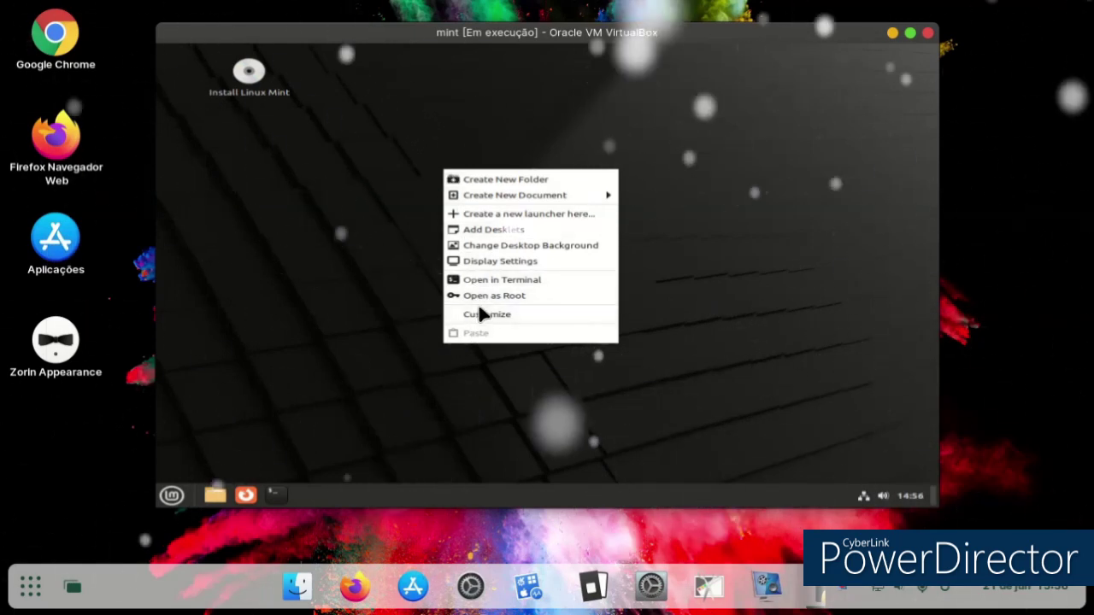
{"action": "left_click", "coordinate": [502, 315]}
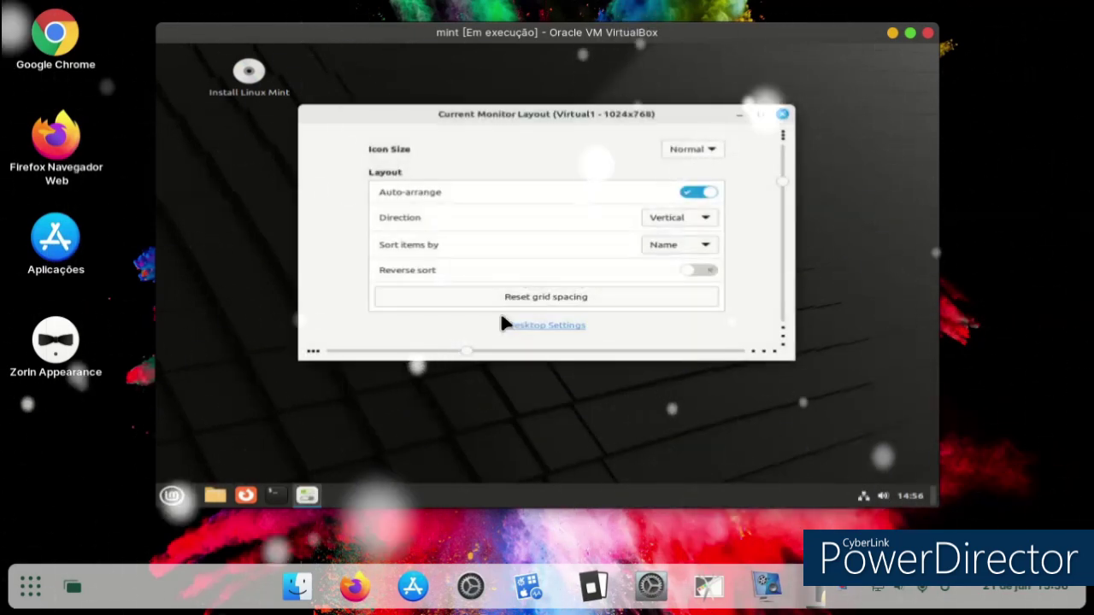
{"action": "left_click", "coordinate": [783, 114]}
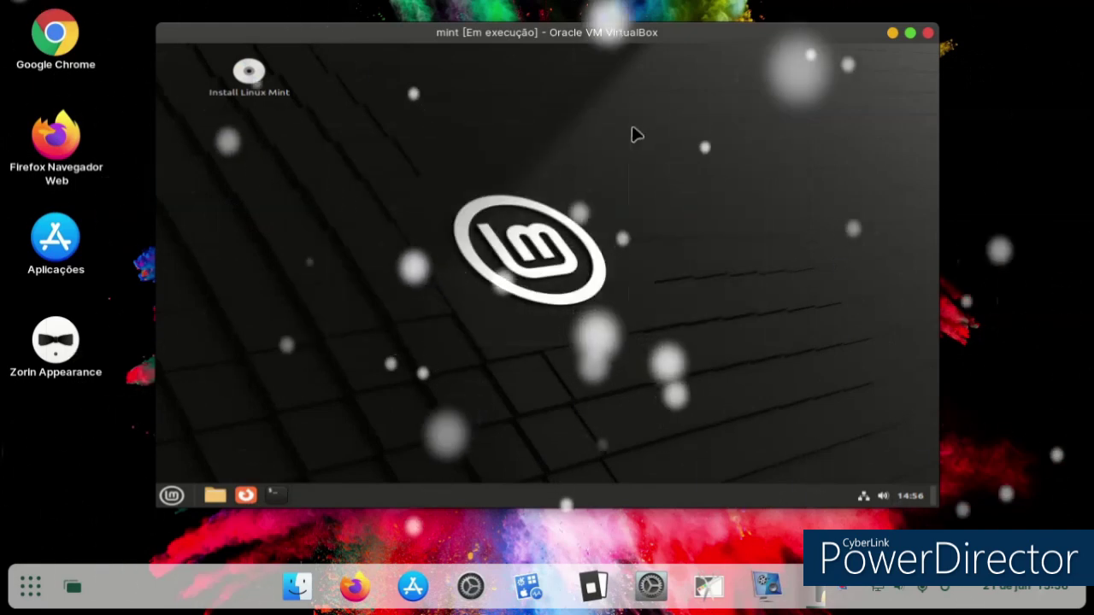
Browse the Vanessa, Vera and Victoria wallpaper collections and set Victoria's Fireworks image as the desktop background
{"action": "right_click", "coordinate": [633, 130]}
{"action": "left_click", "coordinate": [675, 205]}
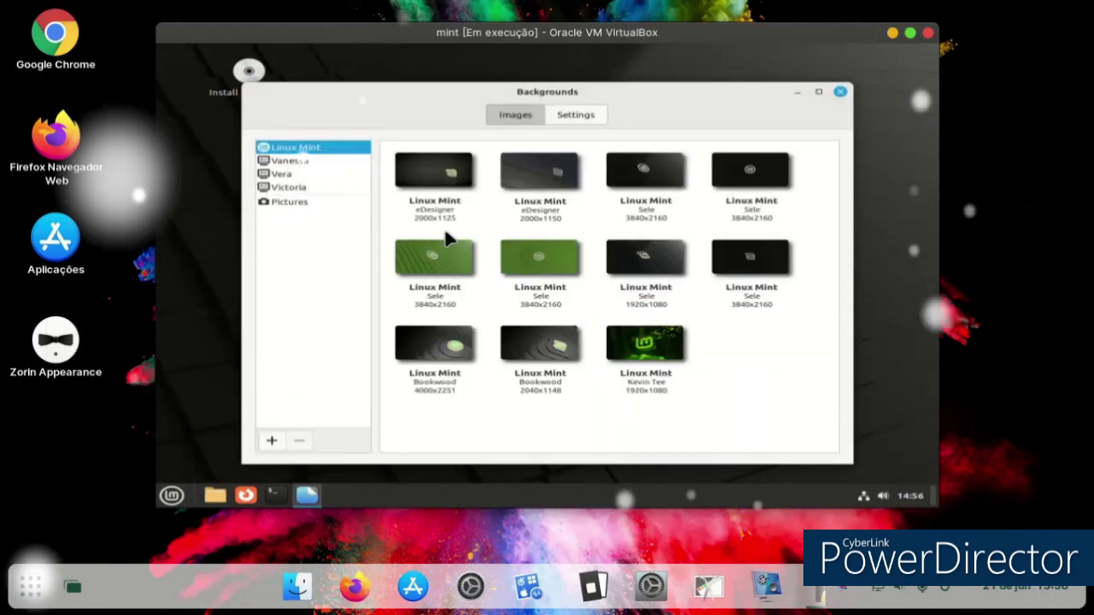
{"action": "left_click", "coordinate": [299, 163]}
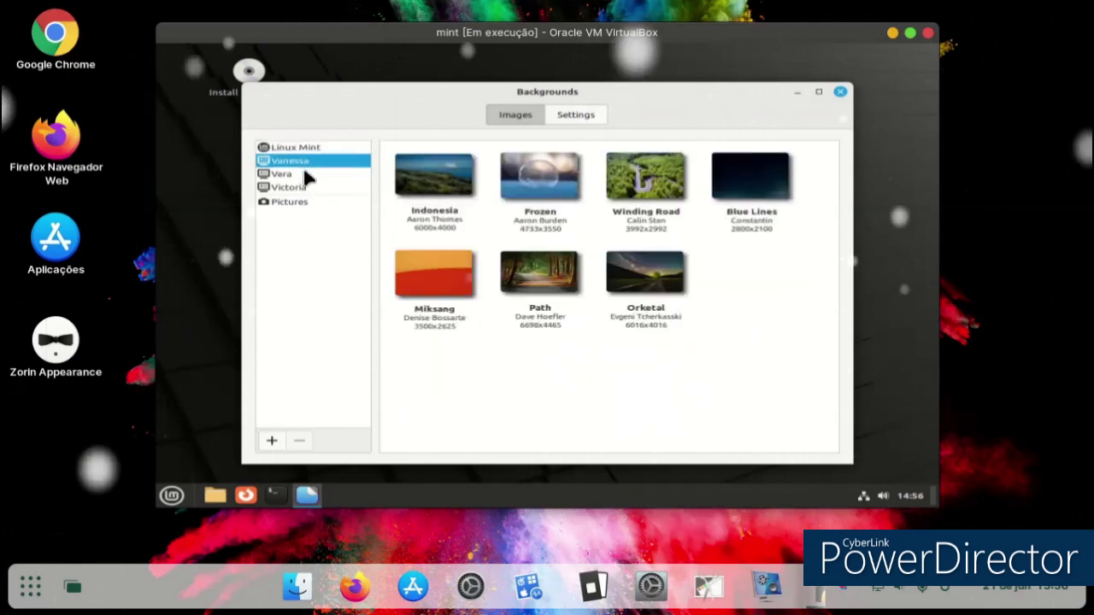
{"action": "left_click", "coordinate": [299, 172]}
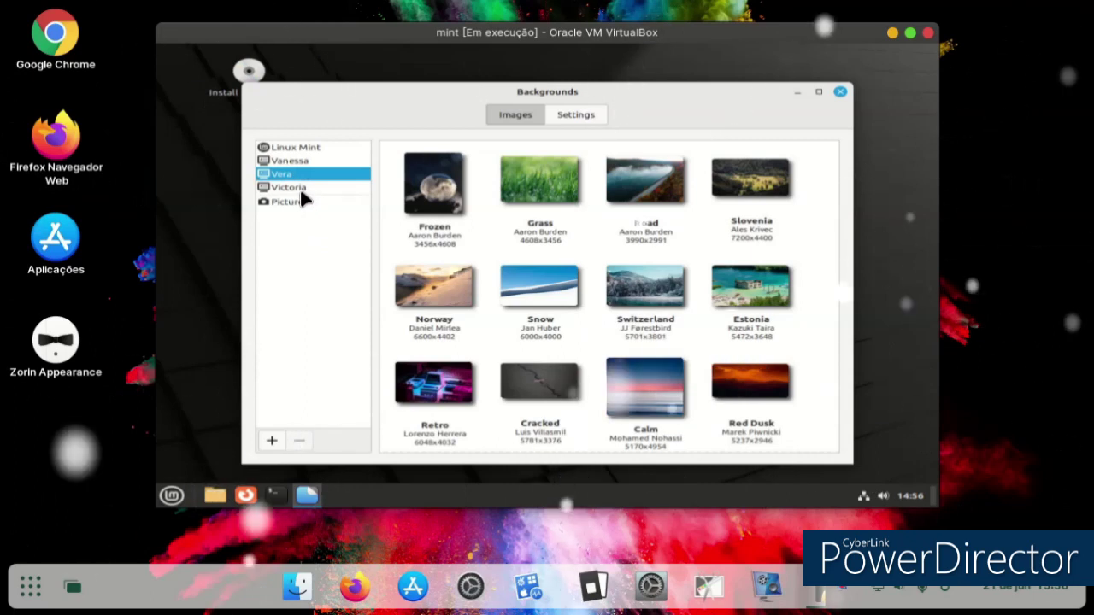
{"action": "left_click", "coordinate": [300, 189]}
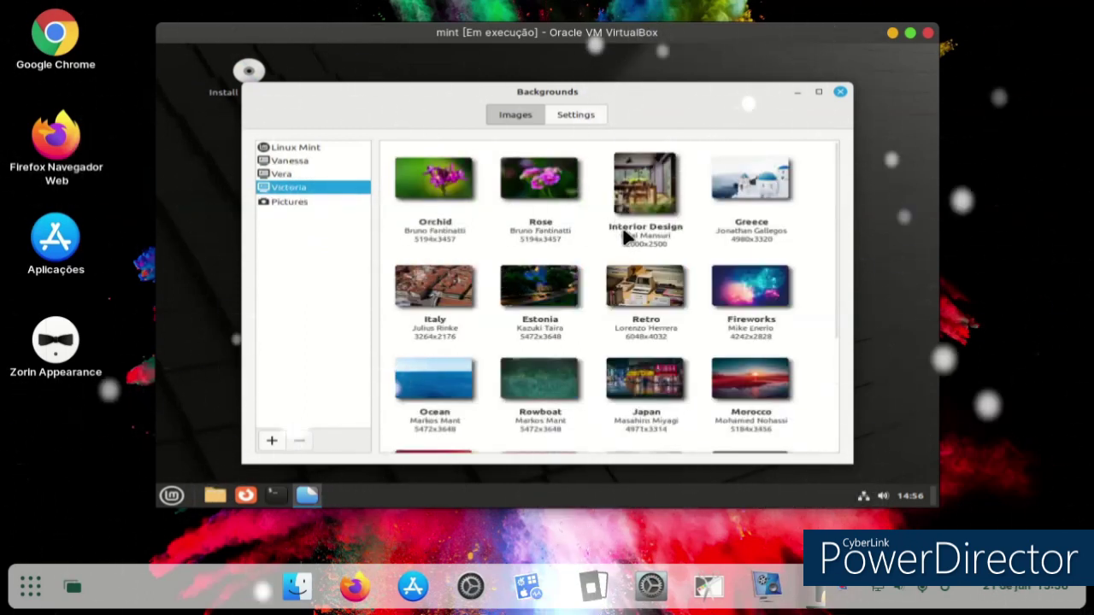
{"action": "left_click", "coordinate": [769, 265]}
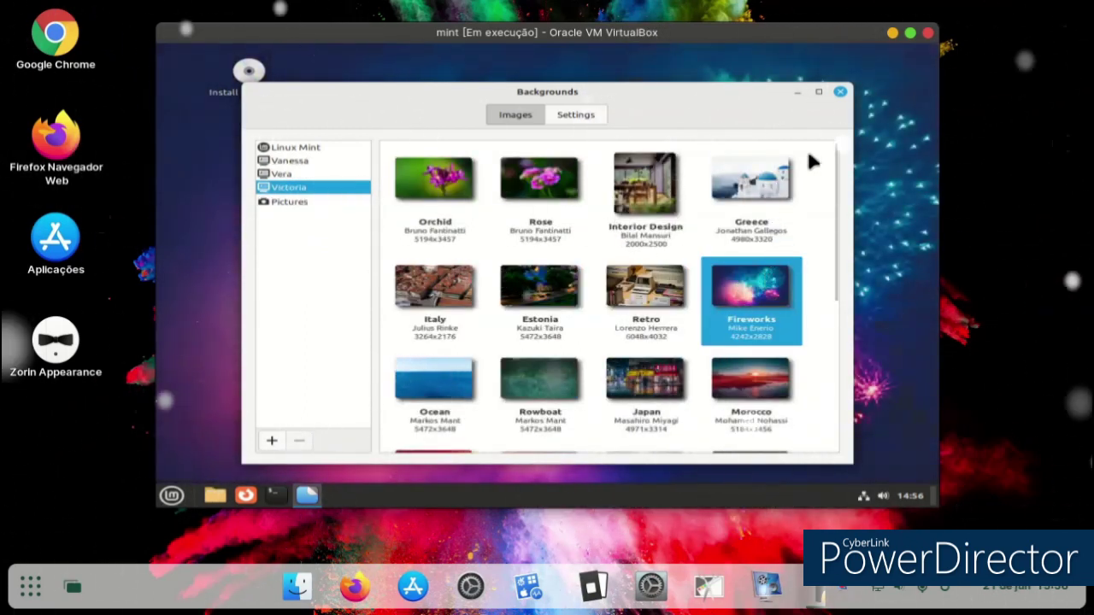
{"action": "scroll", "coordinate": [727, 312], "scroll_direction": "down", "scroll_amount": 3}
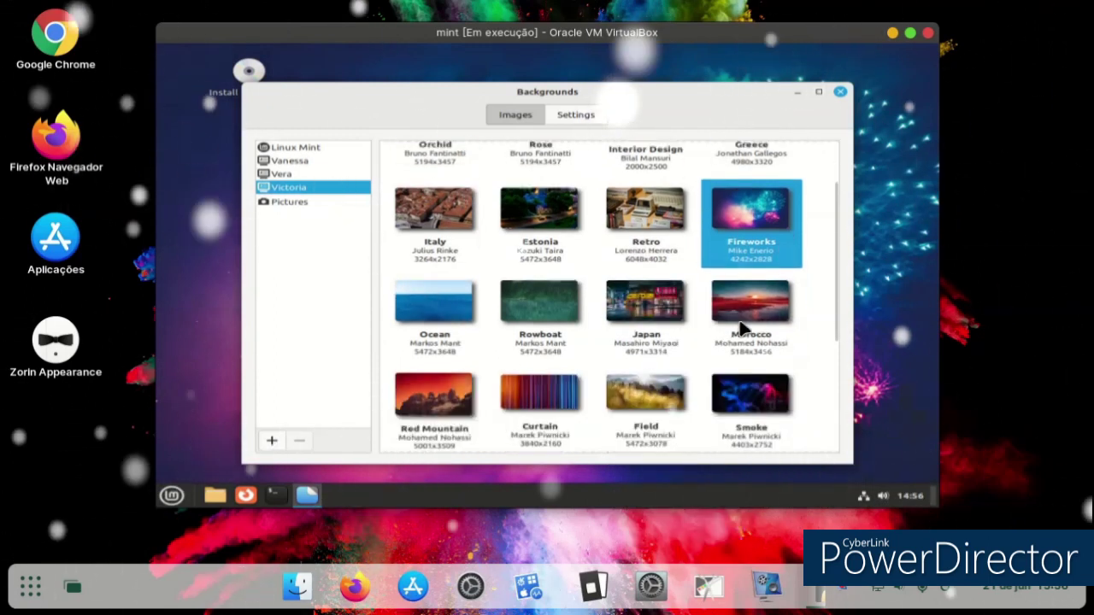
{"action": "left_click", "coordinate": [840, 92]}
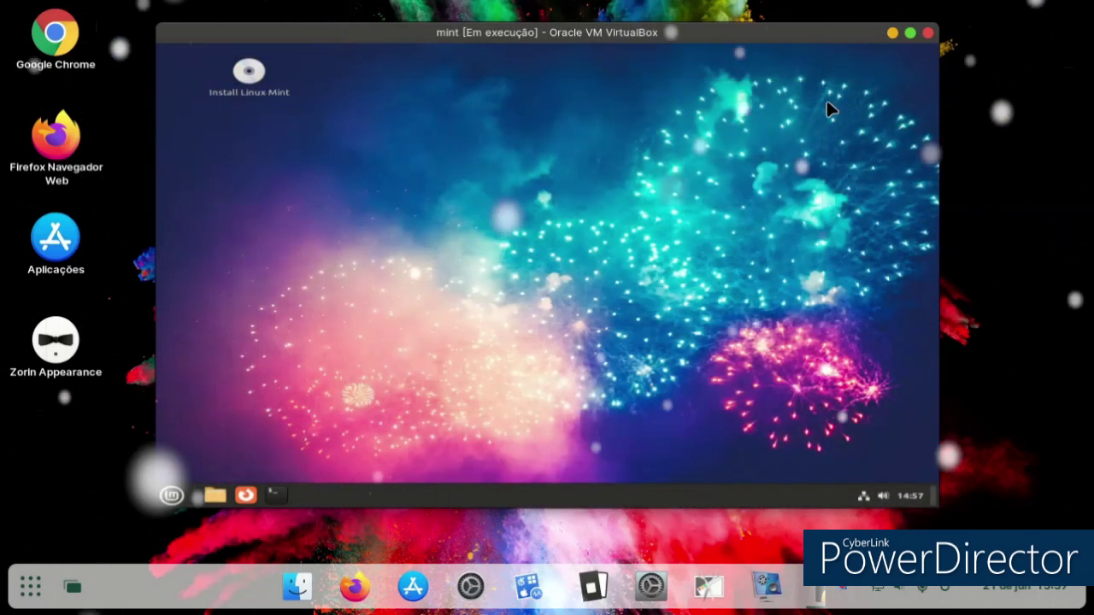
Look through the featured applications in Software Manager and refresh its list of packages
{"action": "left_click", "coordinate": [171, 496]}
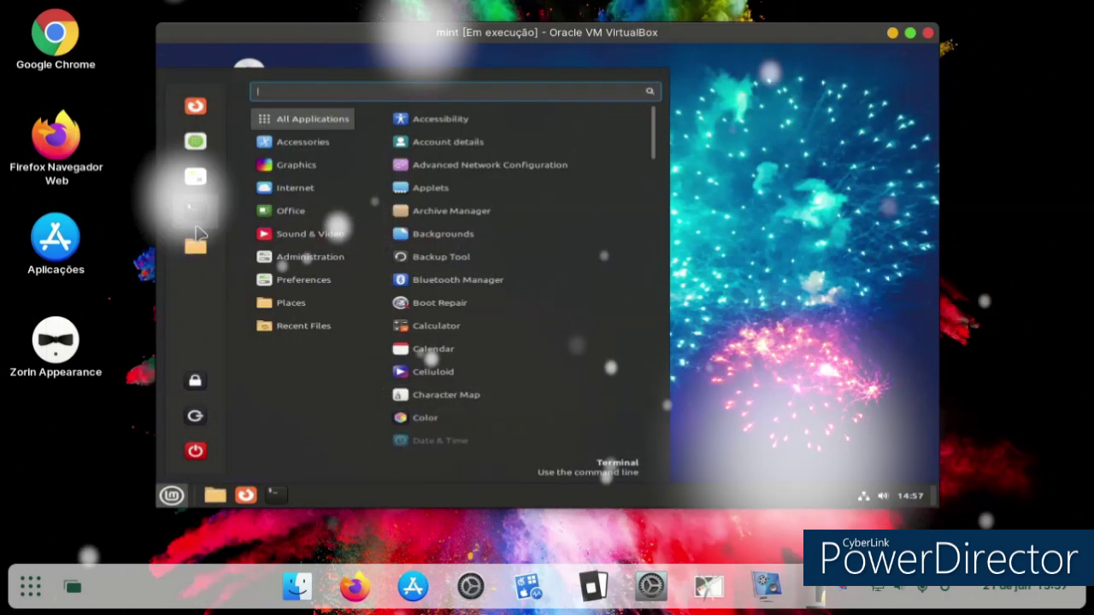
{"action": "left_click", "coordinate": [195, 153]}
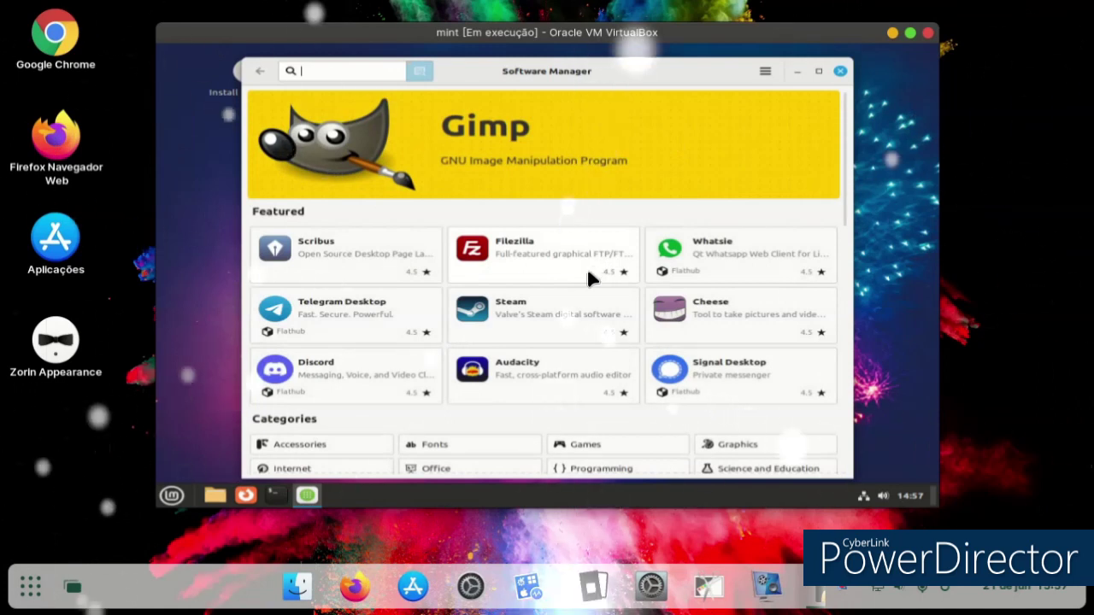
{"action": "scroll", "coordinate": [845, 225], "scroll_direction": "down", "scroll_amount": 2}
{"action": "left_click_drag", "start_coordinate": [846, 224], "coordinate": [785, 160]}
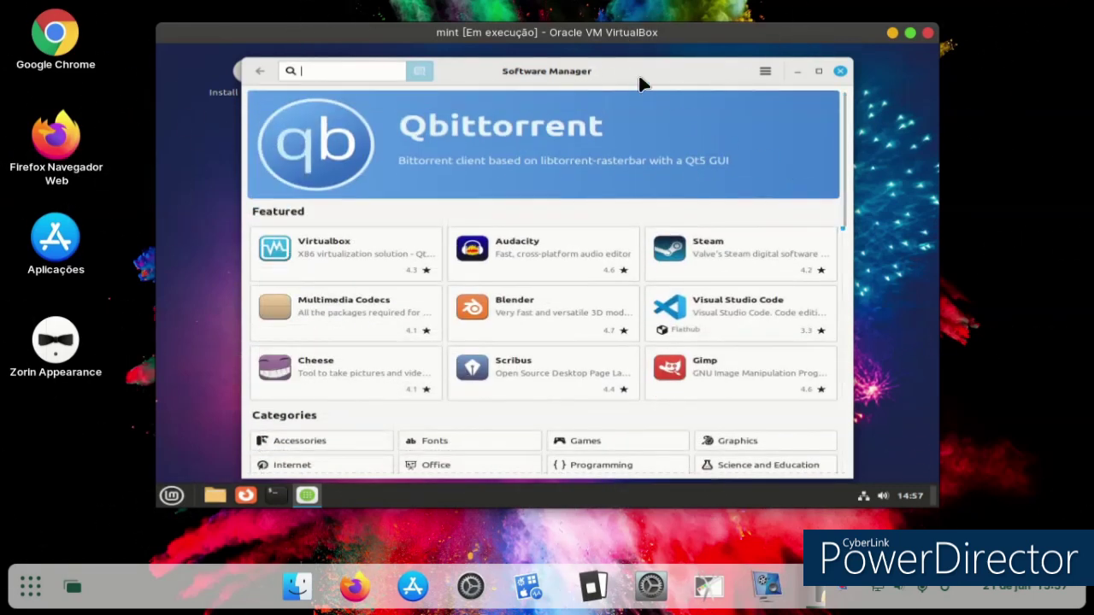
{"action": "left_click", "coordinate": [766, 74]}
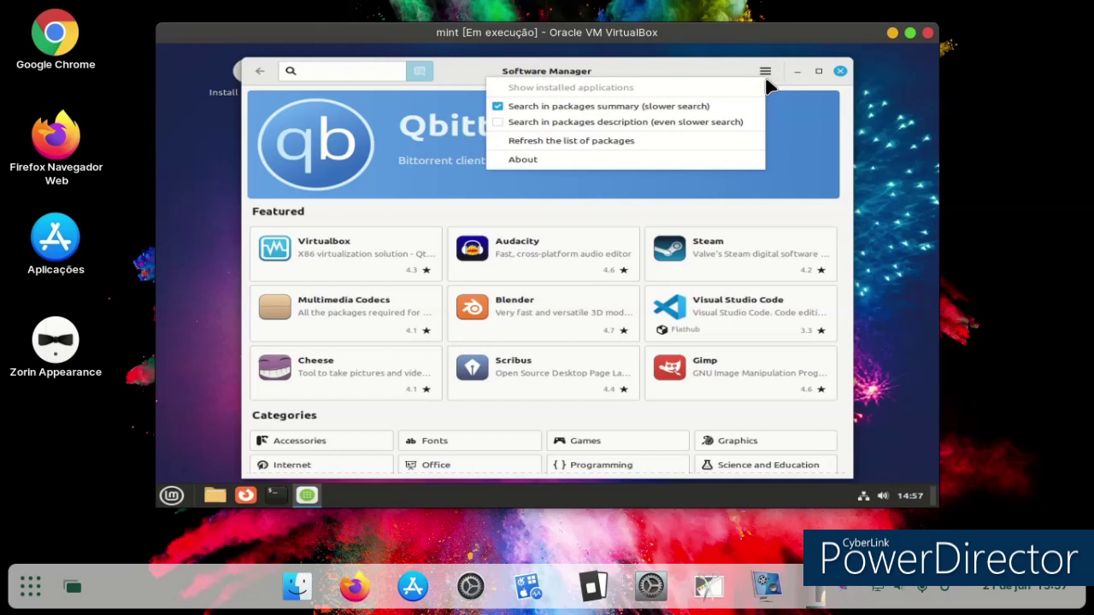
{"action": "left_click", "coordinate": [671, 145]}
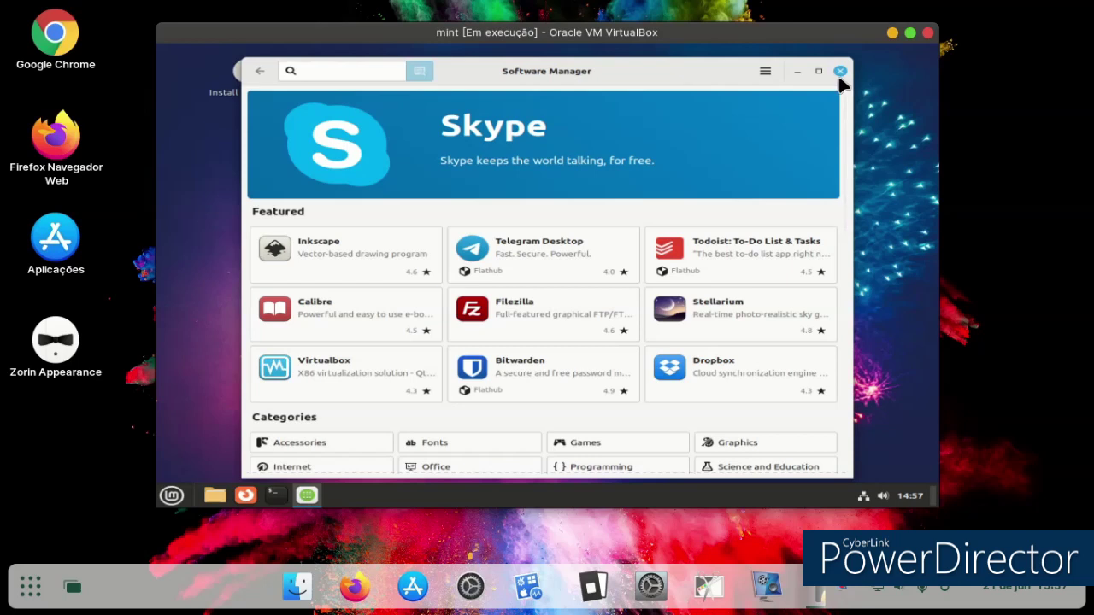
{"action": "left_click", "coordinate": [840, 71]}
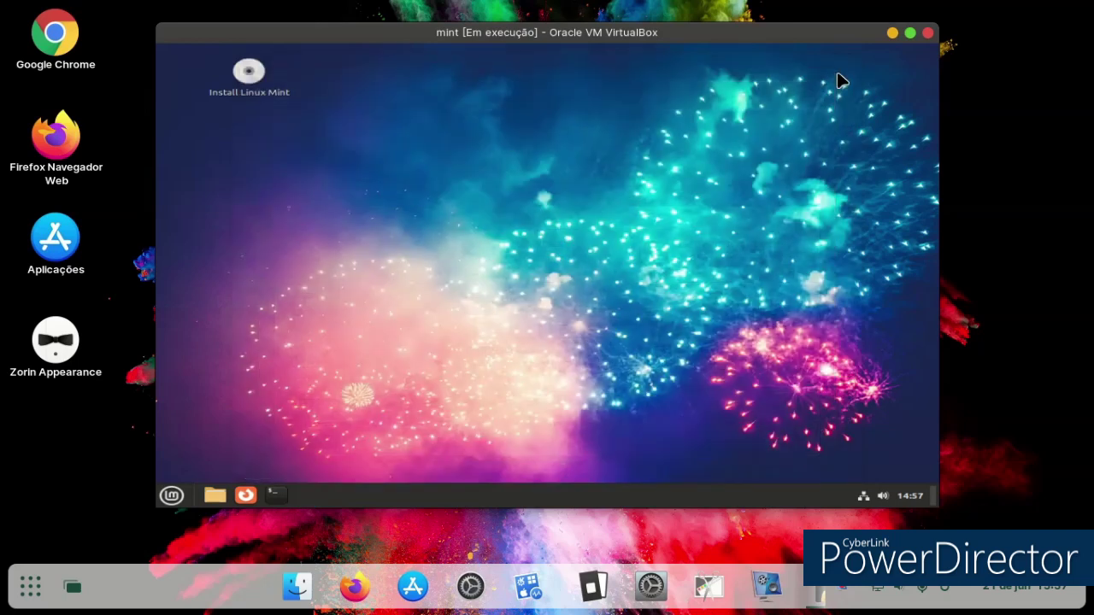
Open the Home folder in the Linux Mint file manager
{"action": "left_click", "coordinate": [172, 495]}
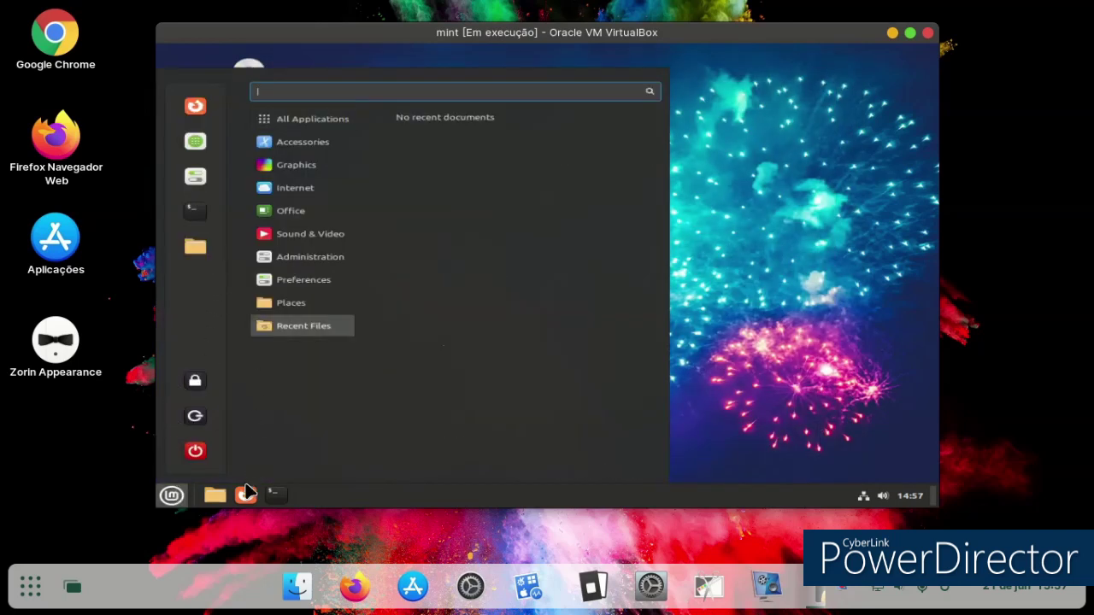
{"action": "left_click", "coordinate": [215, 494]}
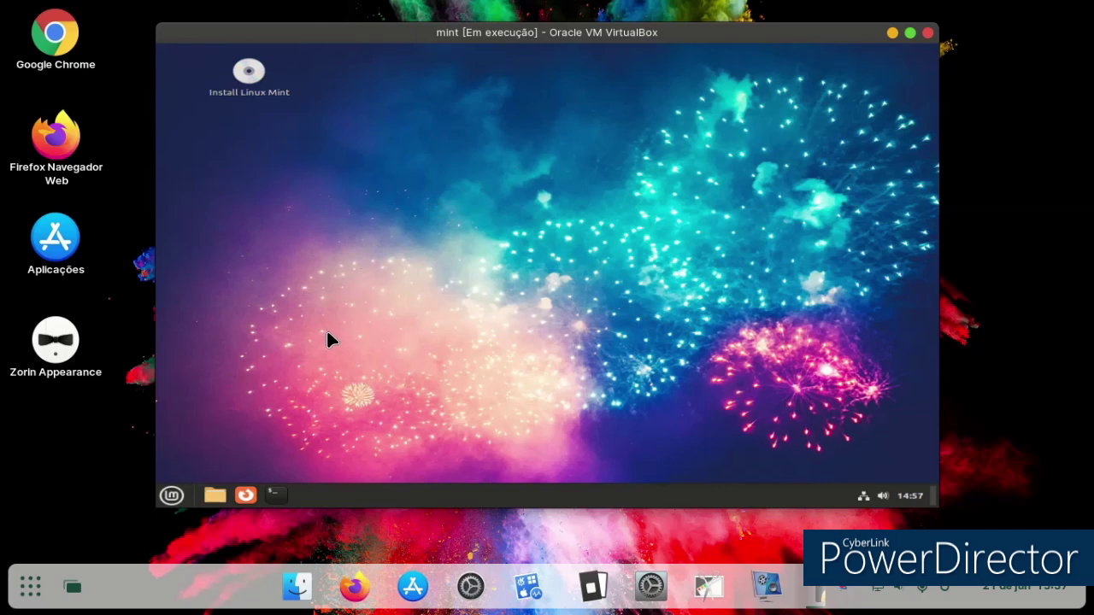
{"action": "left_click", "coordinate": [222, 497]}
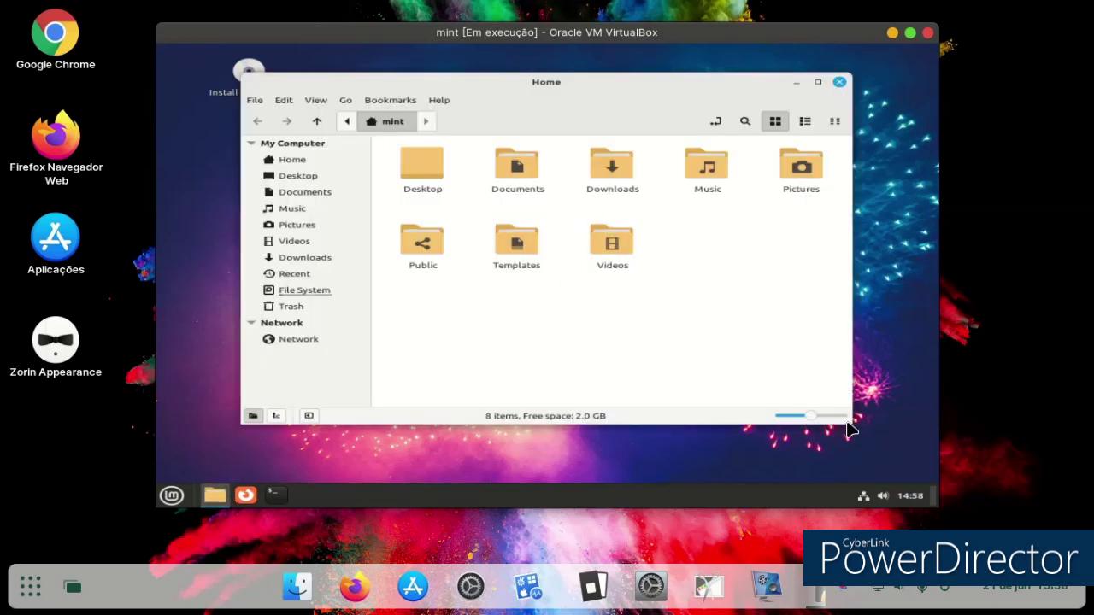
Enlarge the Home folder window, preview its list view and file search options, and close the file manager
{"action": "left_click_drag", "start_coordinate": [843, 418], "coordinate": [880, 436]}
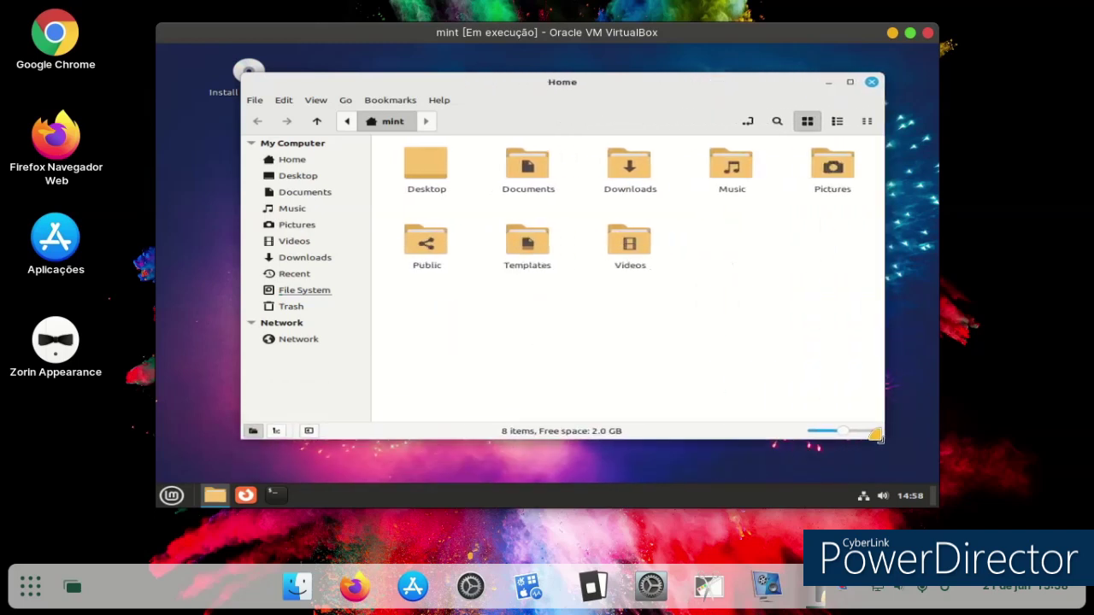
{"action": "left_click", "coordinate": [838, 122]}
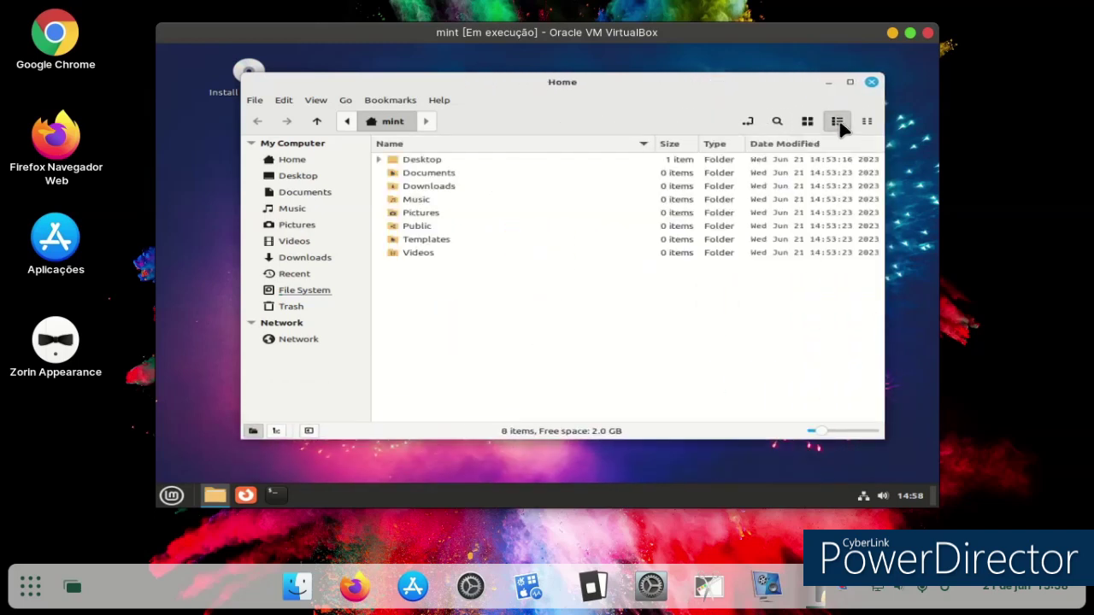
{"action": "left_click", "coordinate": [807, 122]}
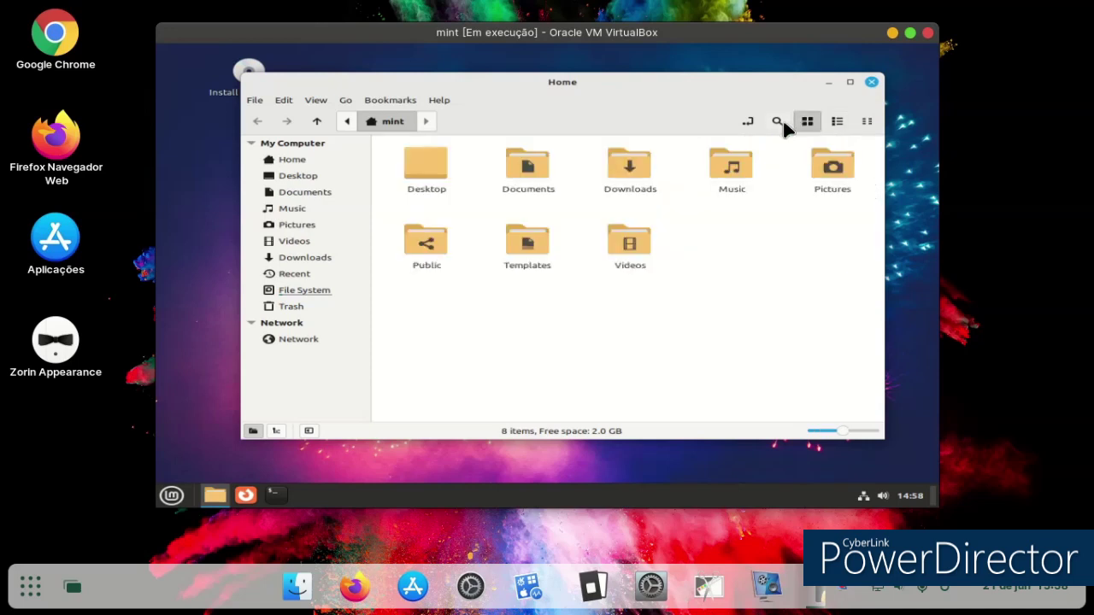
{"action": "left_click", "coordinate": [779, 121]}
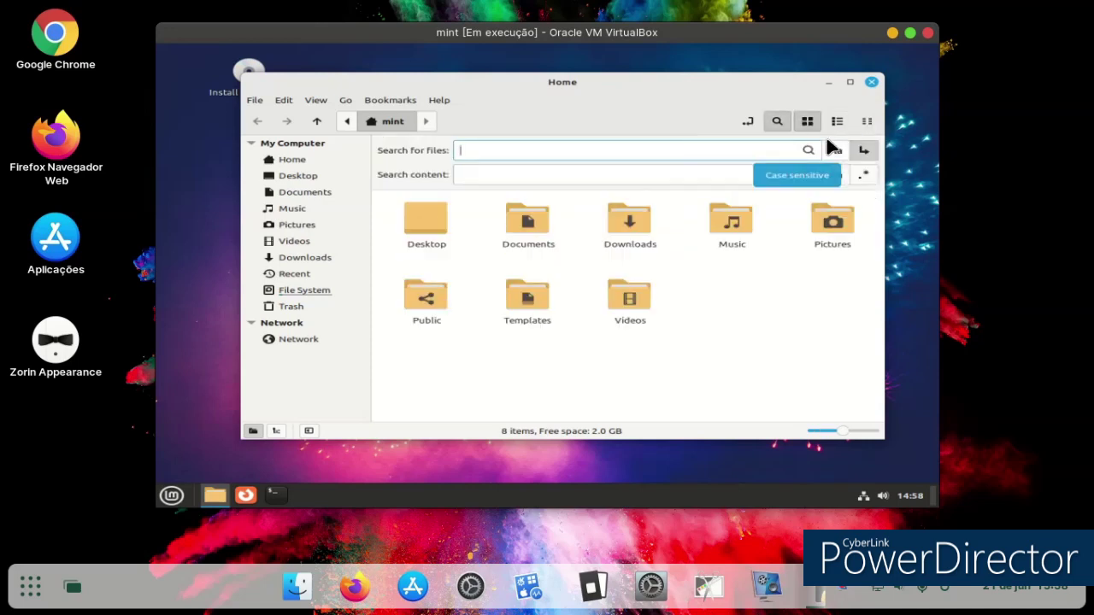
{"action": "left_click", "coordinate": [871, 83]}
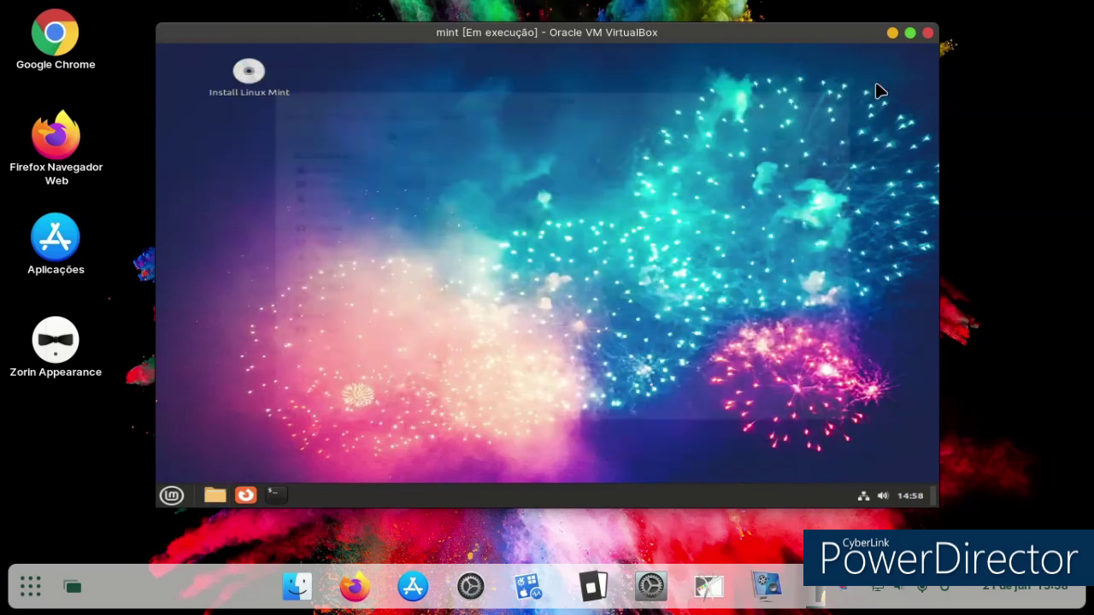
View the AC adapter details in the Power Statistics administration tool and close it
{"action": "left_click", "coordinate": [171, 497]}
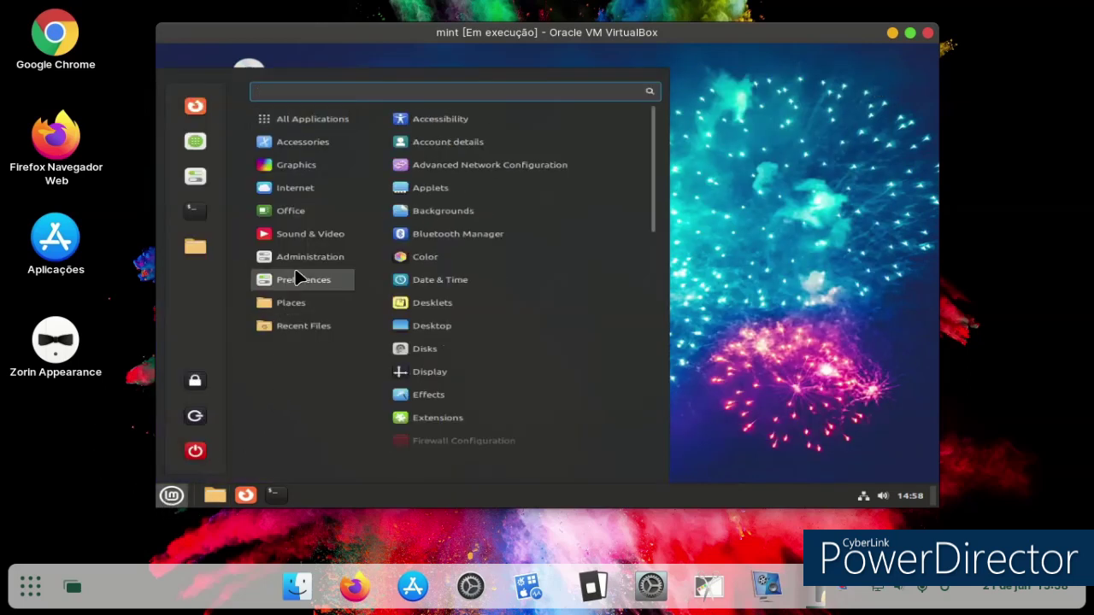
{"action": "mouse_move", "coordinate": [308, 256]}
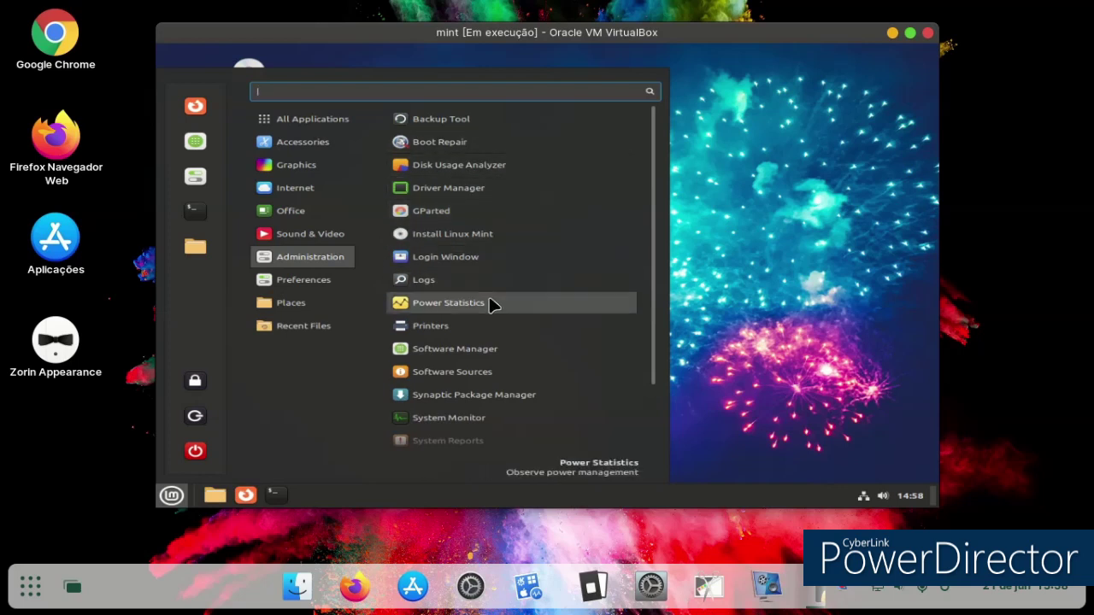
{"action": "left_click", "coordinate": [449, 302]}
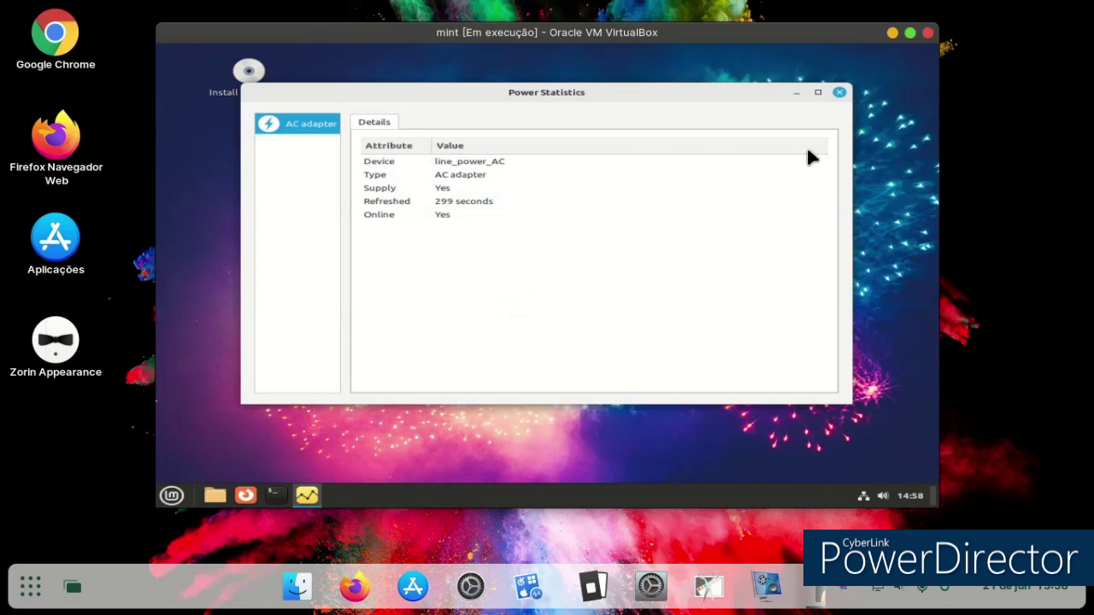
{"action": "left_click", "coordinate": [839, 94]}
Set the Hepatica image from the Victoria wallpaper collection as the desktop background
{"action": "right_click", "coordinate": [427, 180]}
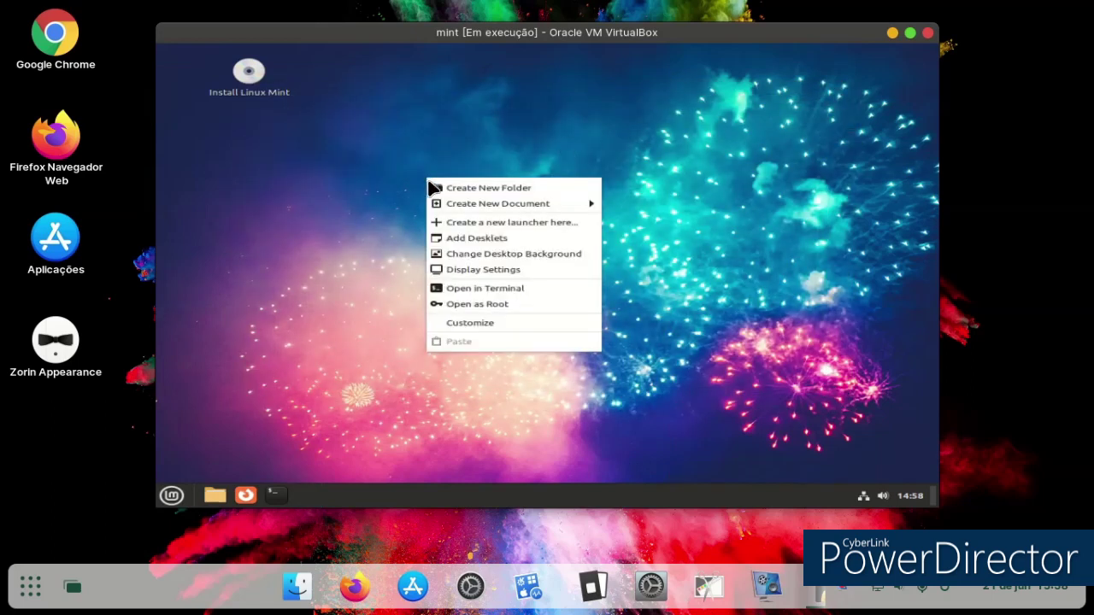
{"action": "left_click", "coordinate": [476, 257]}
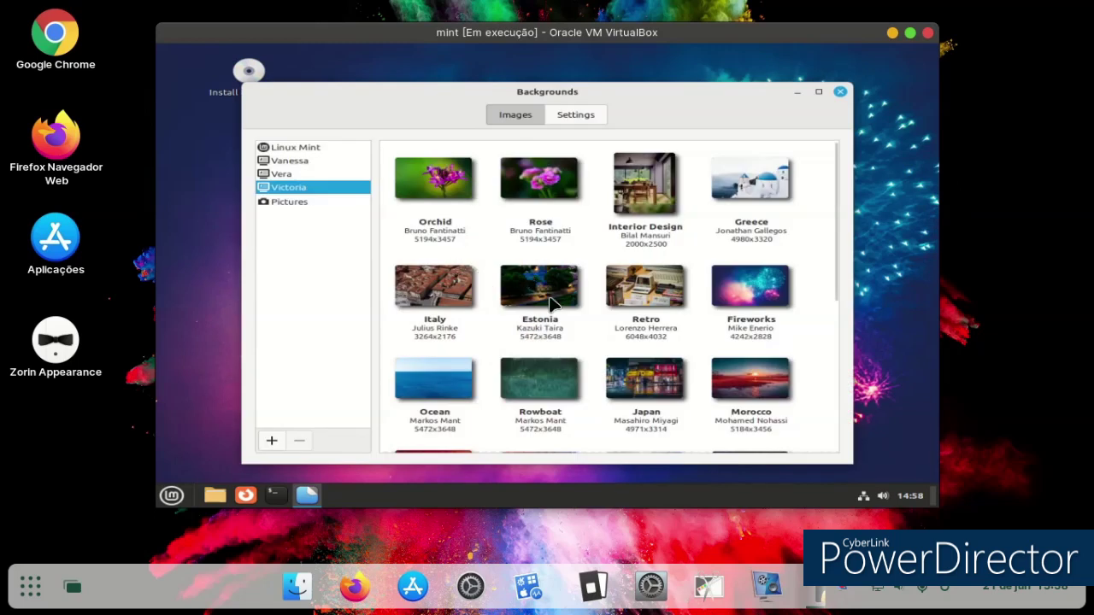
{"action": "scroll", "coordinate": [555, 290], "scroll_direction": "down", "scroll_amount": 5}
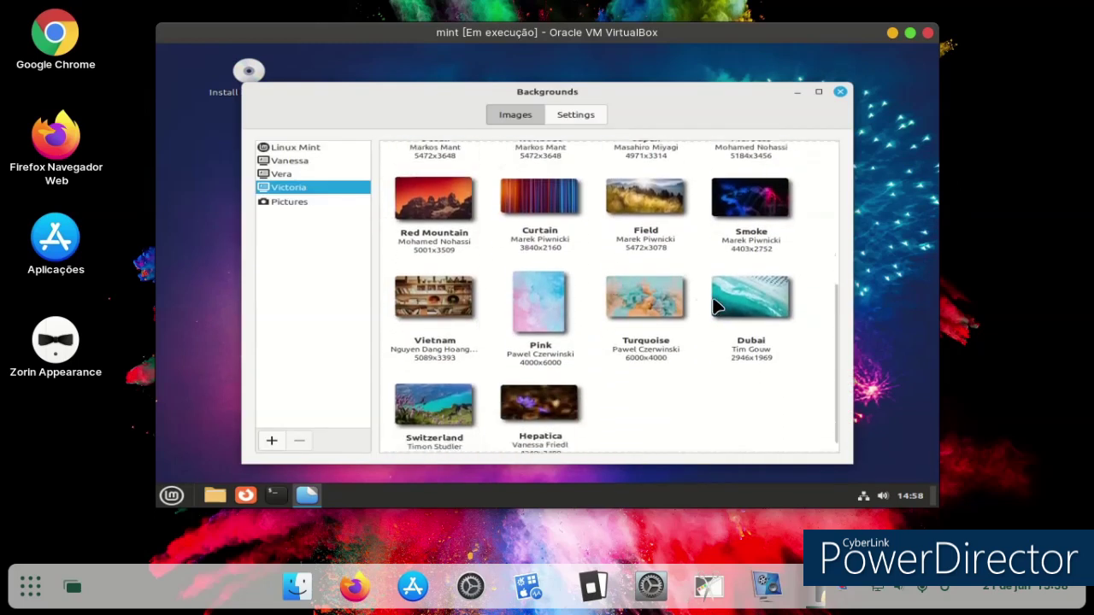
{"action": "left_click", "coordinate": [530, 401]}
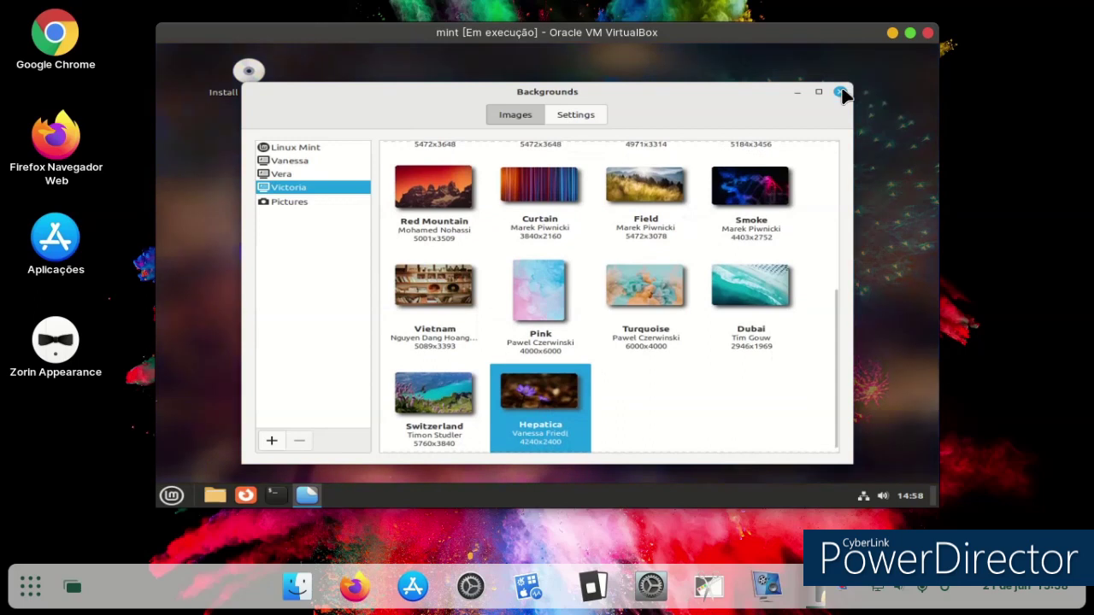
{"action": "left_click", "coordinate": [840, 92]}
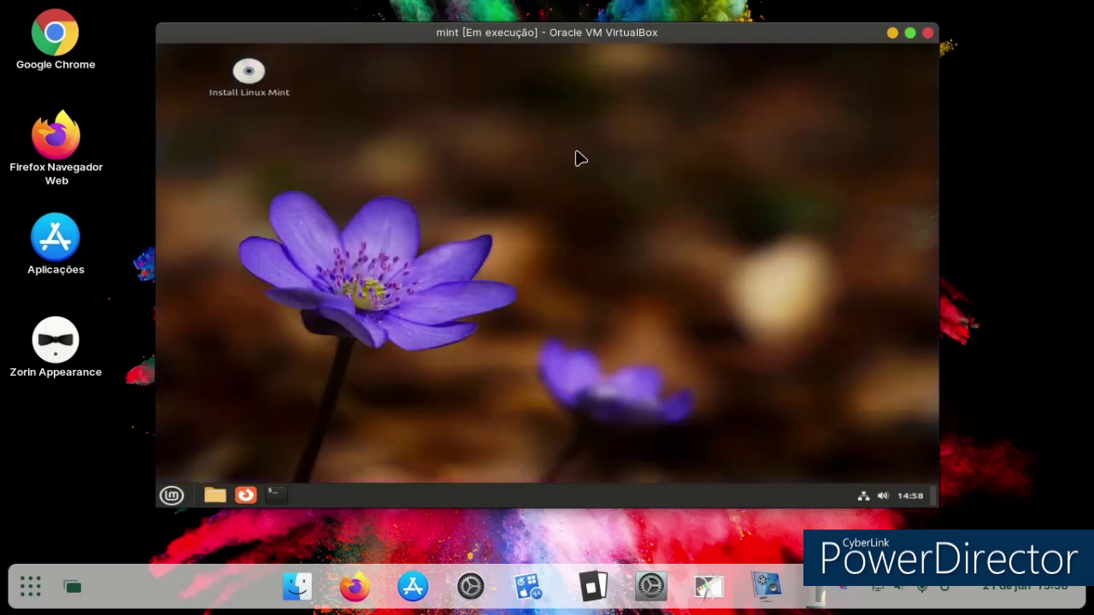
Open the Extensions settings and search the installed extensions for "compiz"
{"action": "left_click", "coordinate": [171, 498]}
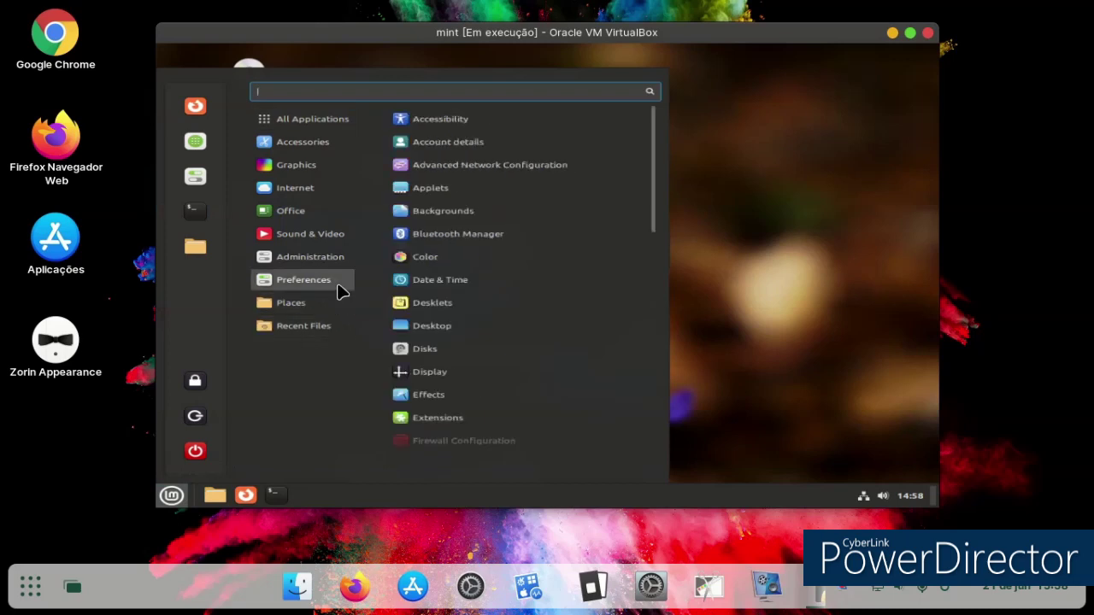
{"action": "scroll", "coordinate": [435, 291], "scroll_direction": "down", "scroll_amount": 2}
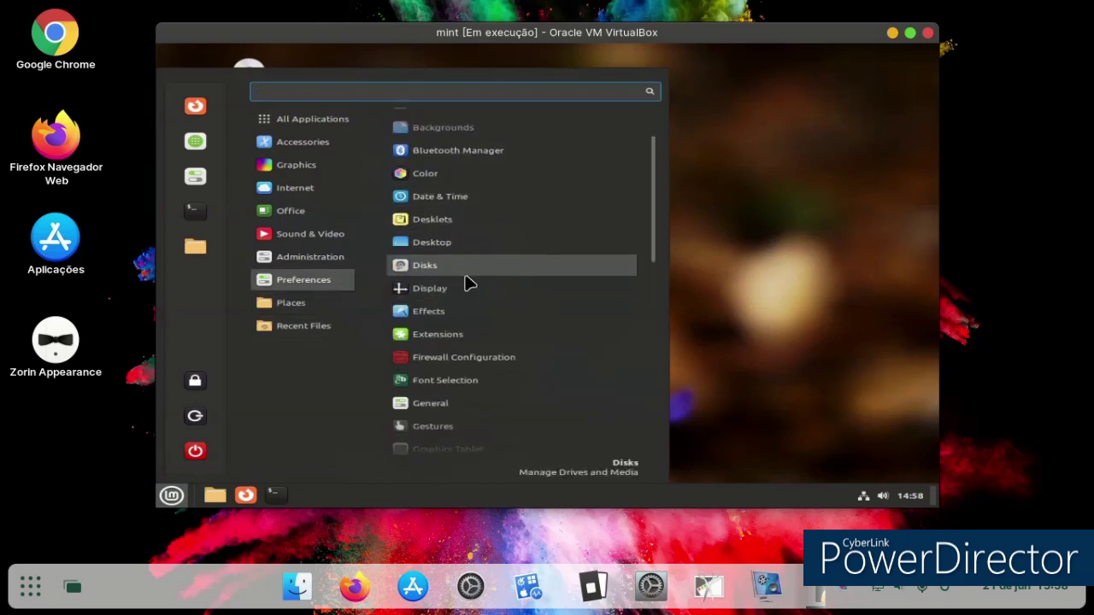
{"action": "left_click", "coordinate": [459, 340]}
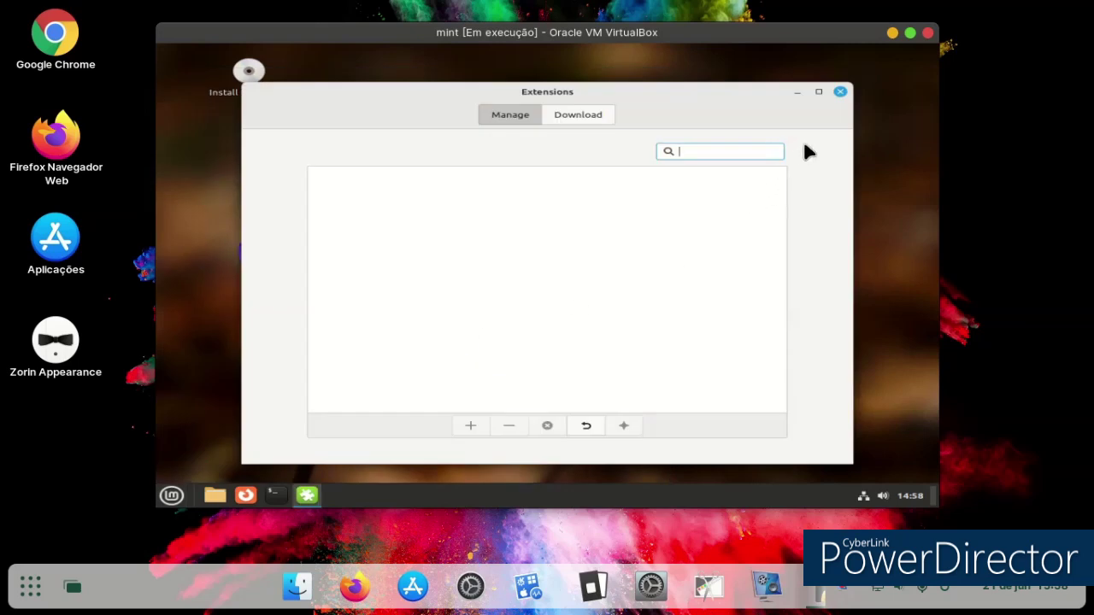
{"action": "type", "text": "compiz"}
Download and install the Transparent panels extension from the list of available Cinnamon extensions
{"action": "left_click", "coordinate": [586, 114]}
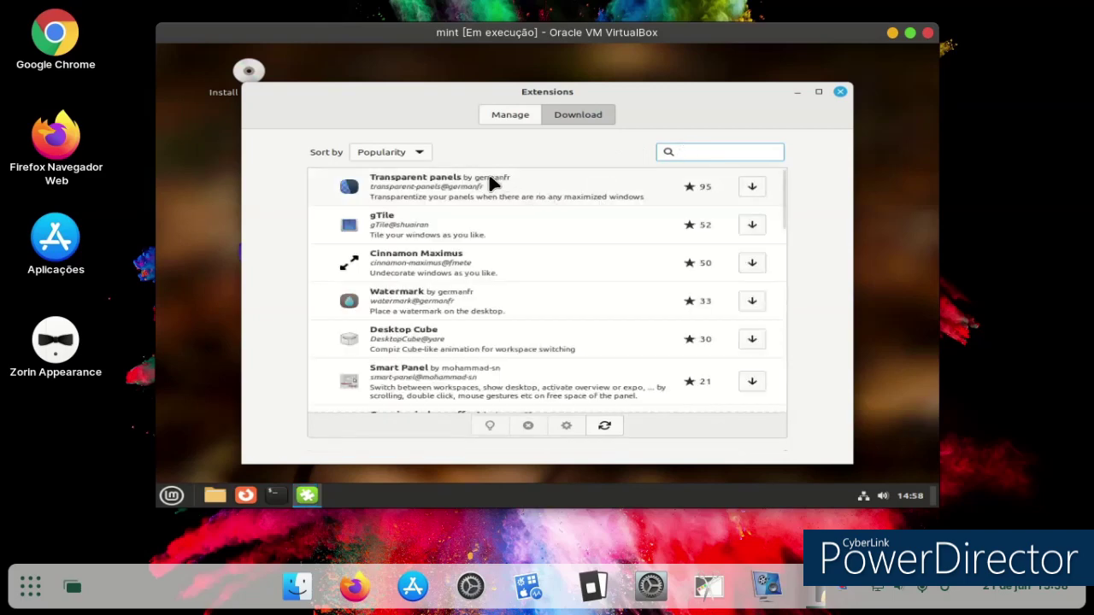
{"action": "left_click", "coordinate": [447, 178]}
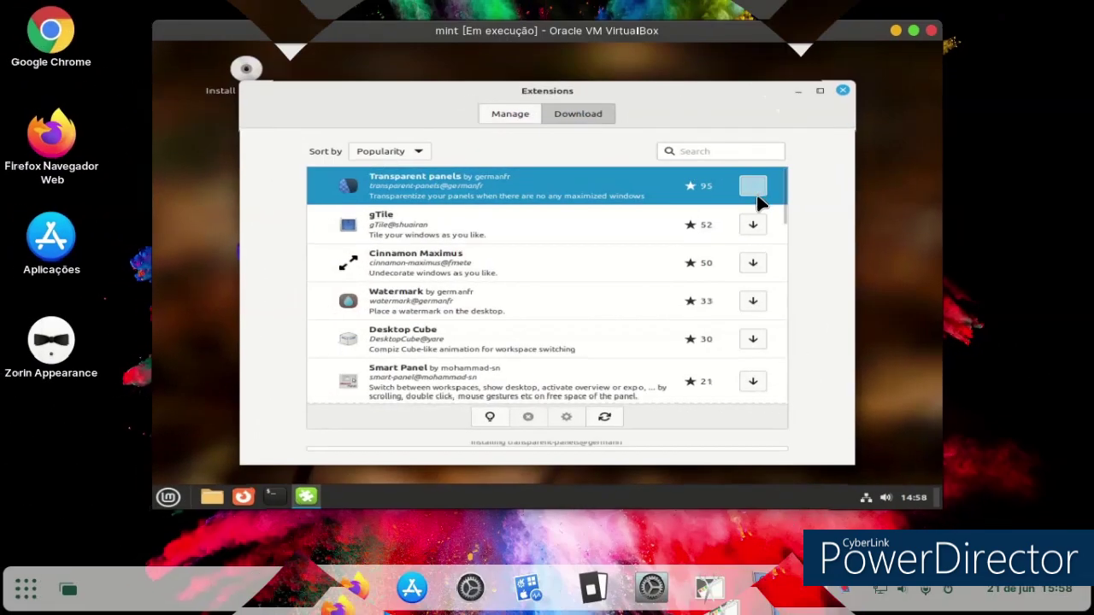
{"action": "left_click", "coordinate": [770, 174]}
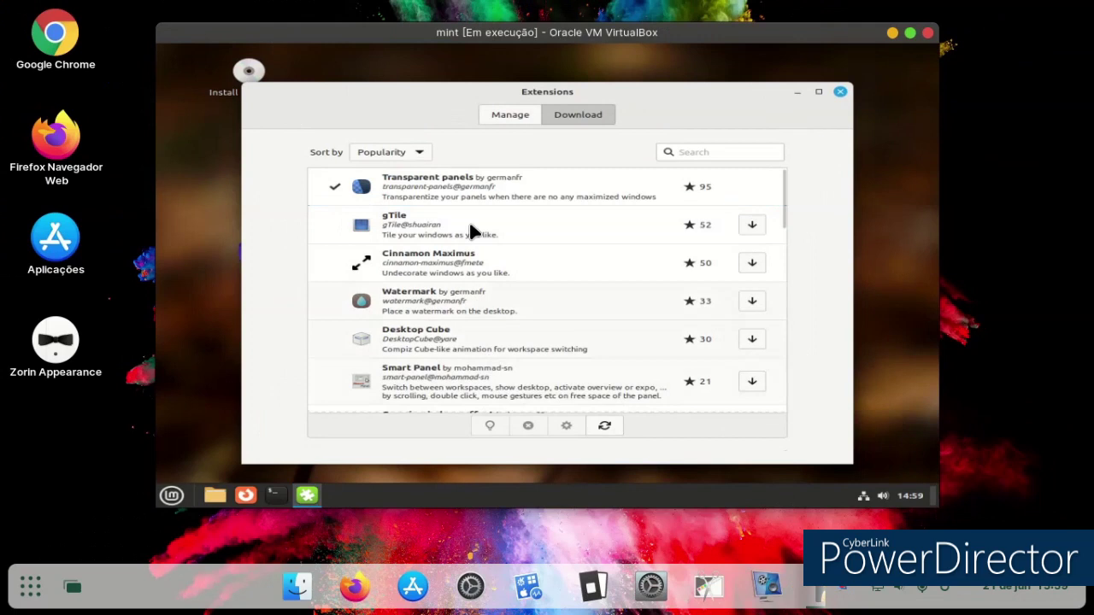
Check the installed extensions list and read the Transparent panels web page on Cinnamon Spices, closing the page when done
{"action": "left_click", "coordinate": [502, 115]}
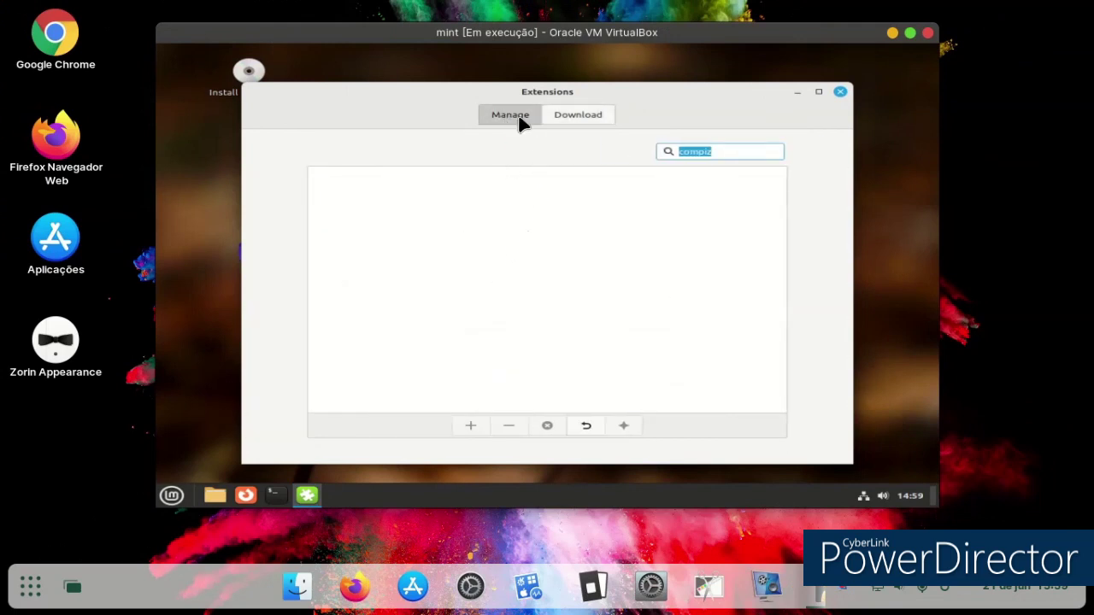
{"action": "left_click", "coordinate": [570, 120]}
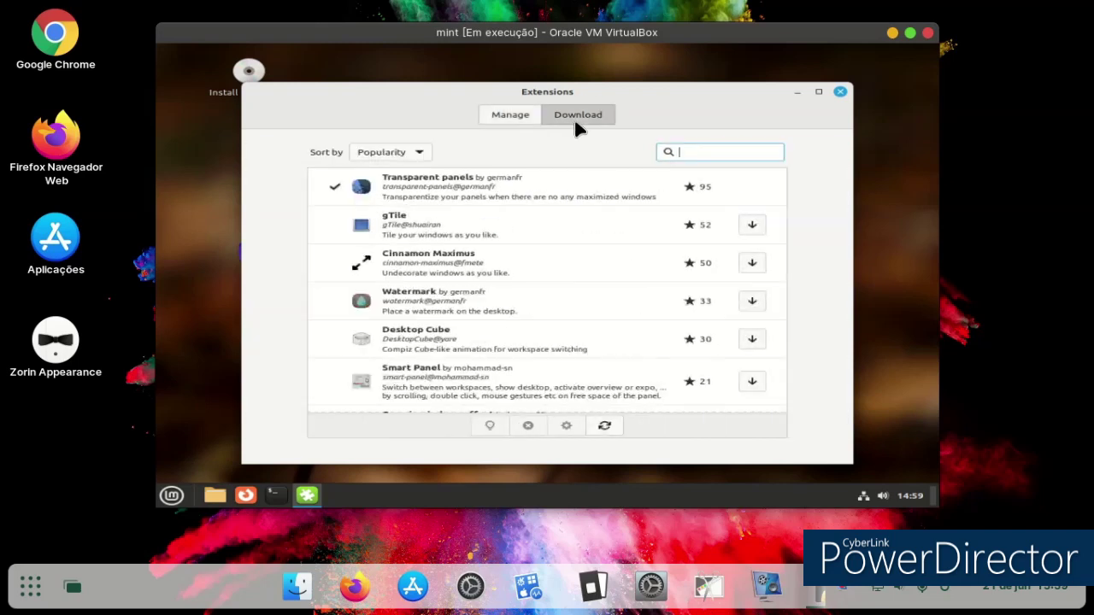
{"action": "left_click", "coordinate": [538, 193]}
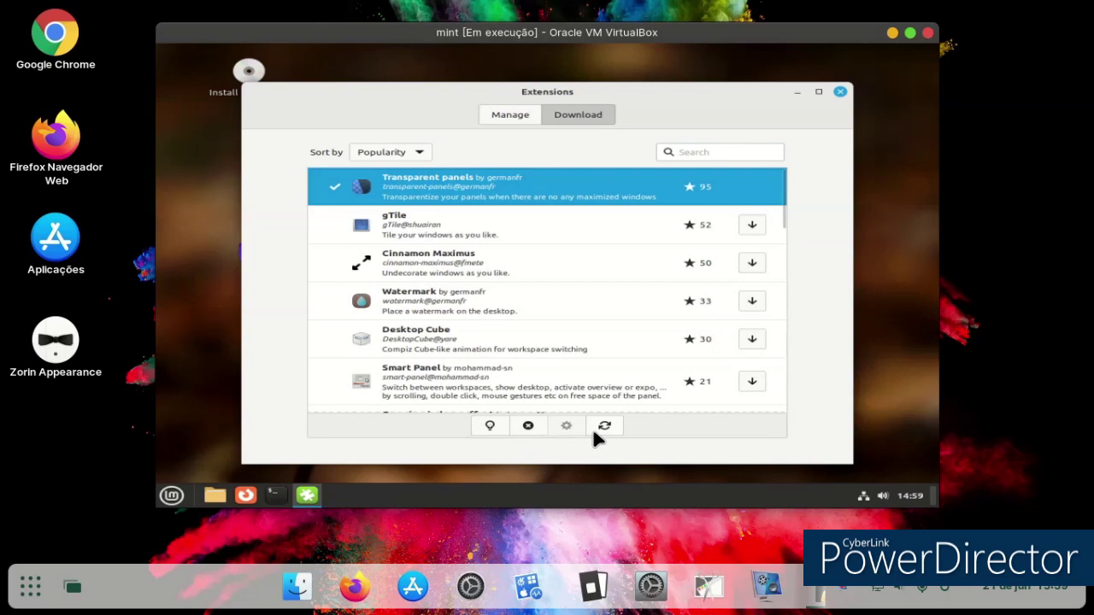
{"action": "left_click", "coordinate": [490, 426]}
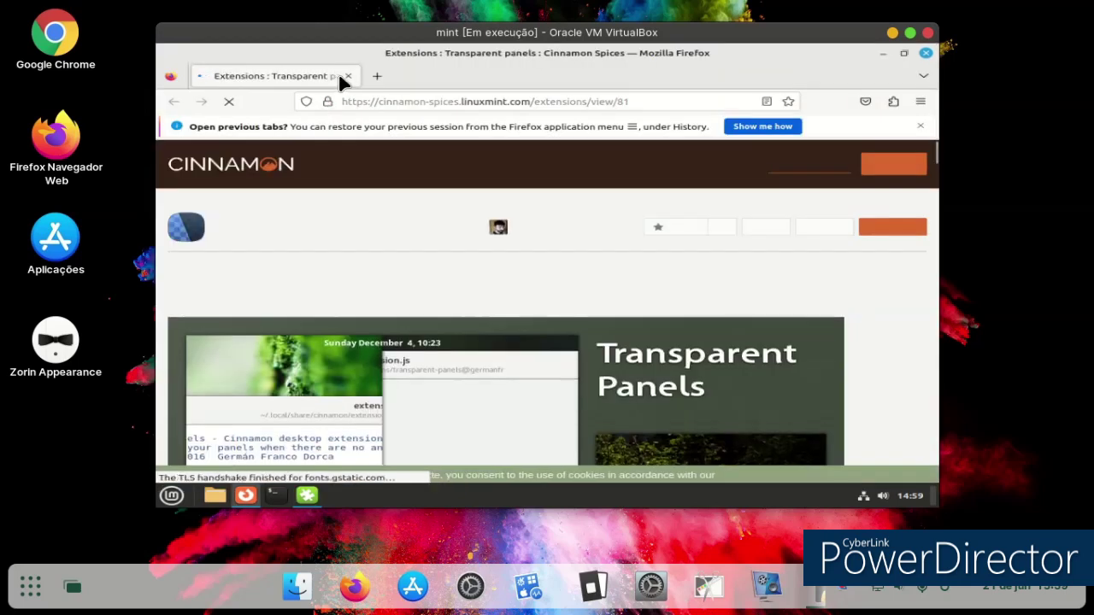
{"action": "scroll", "coordinate": [487, 243], "scroll_direction": "down", "scroll_amount": 10}
{"action": "scroll", "coordinate": [490, 244], "scroll_direction": "down", "scroll_amount": 6}
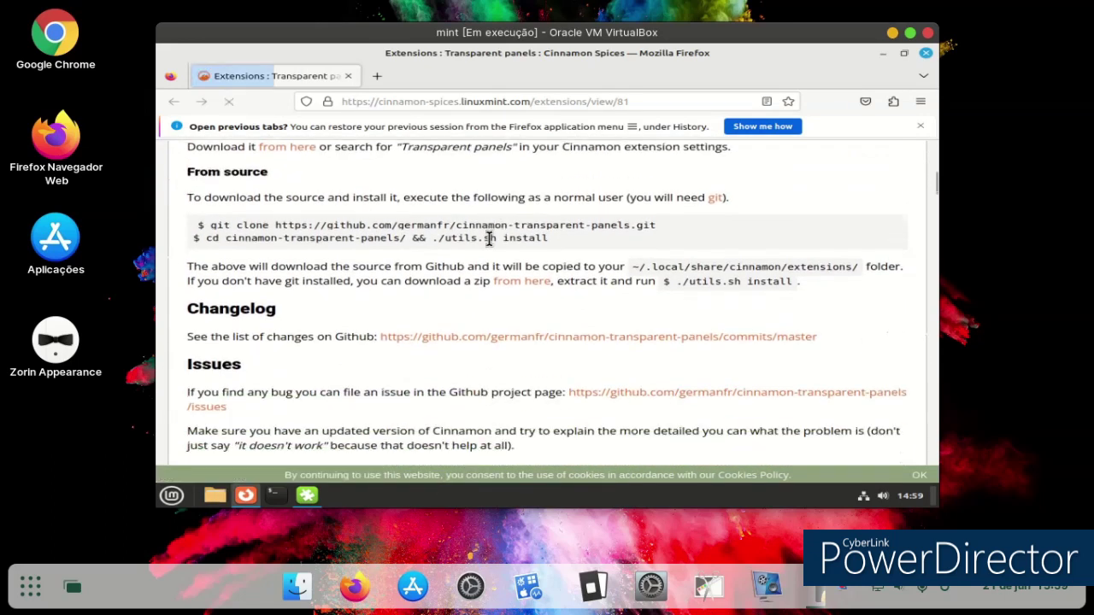
{"action": "left_click", "coordinate": [345, 77]}
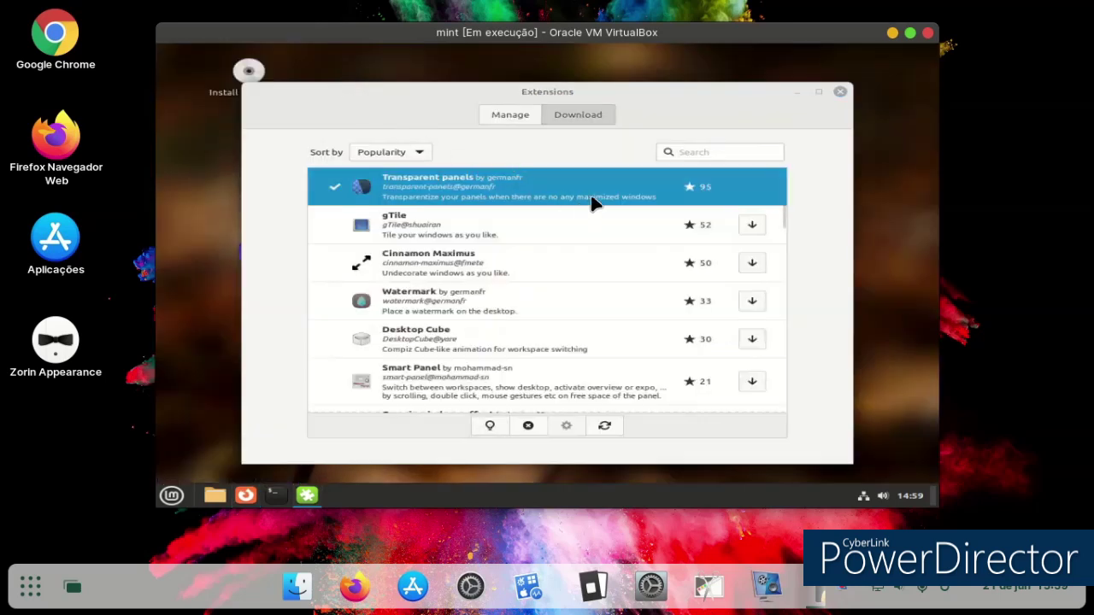
Compare the installed extensions list with the Transparent panels download entry again and close the Extensions settings
{"action": "left_click", "coordinate": [506, 116]}
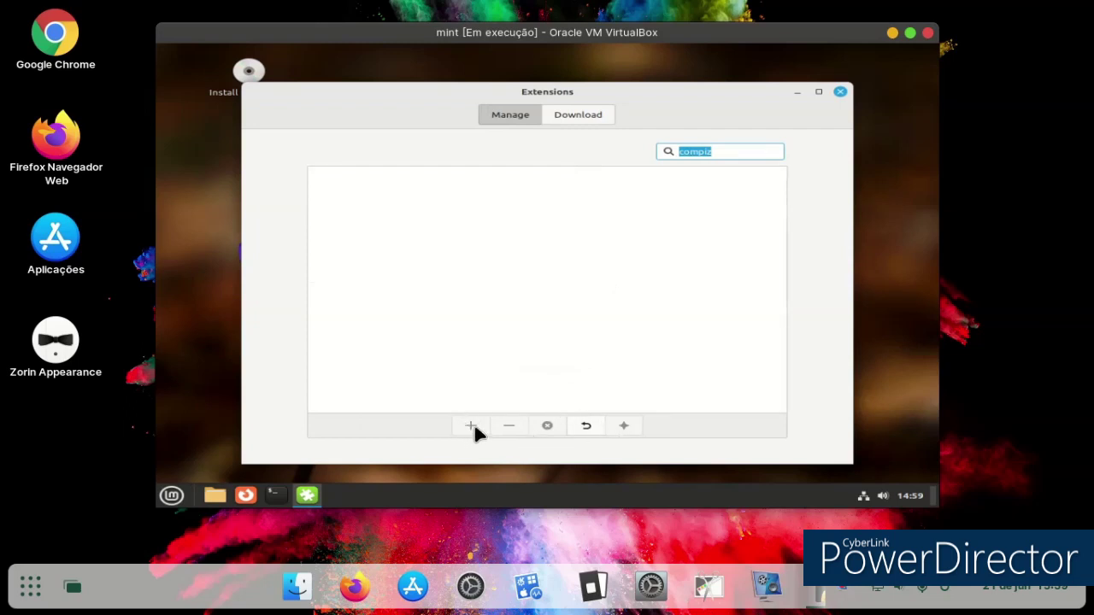
{"action": "left_click", "coordinate": [564, 115]}
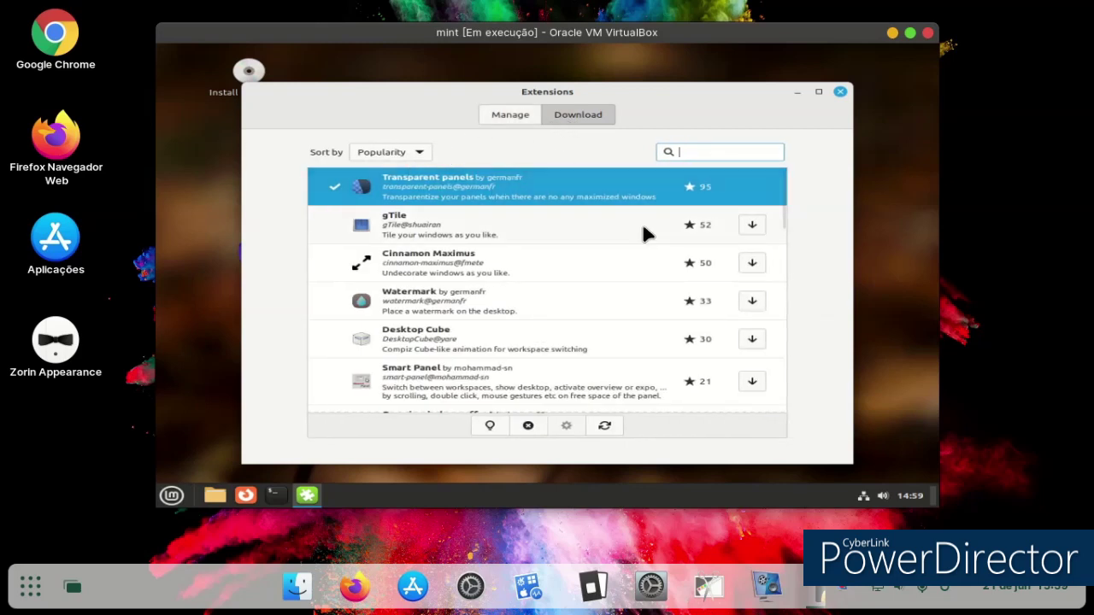
{"action": "left_click", "coordinate": [377, 194]}
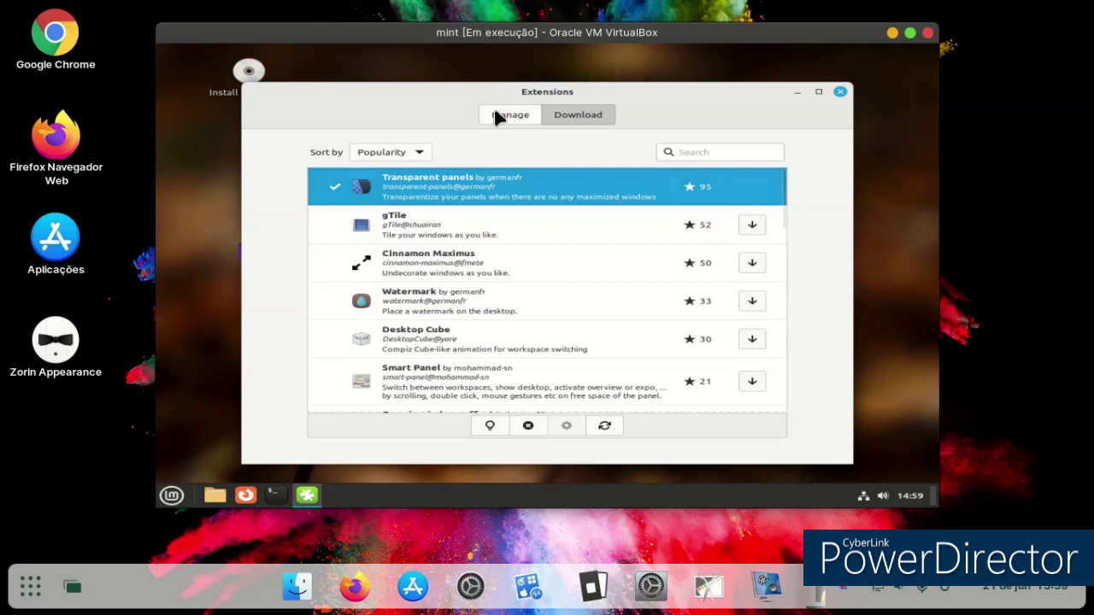
{"action": "left_click", "coordinate": [839, 92]}
{"action": "right_click", "coordinate": [449, 116]}
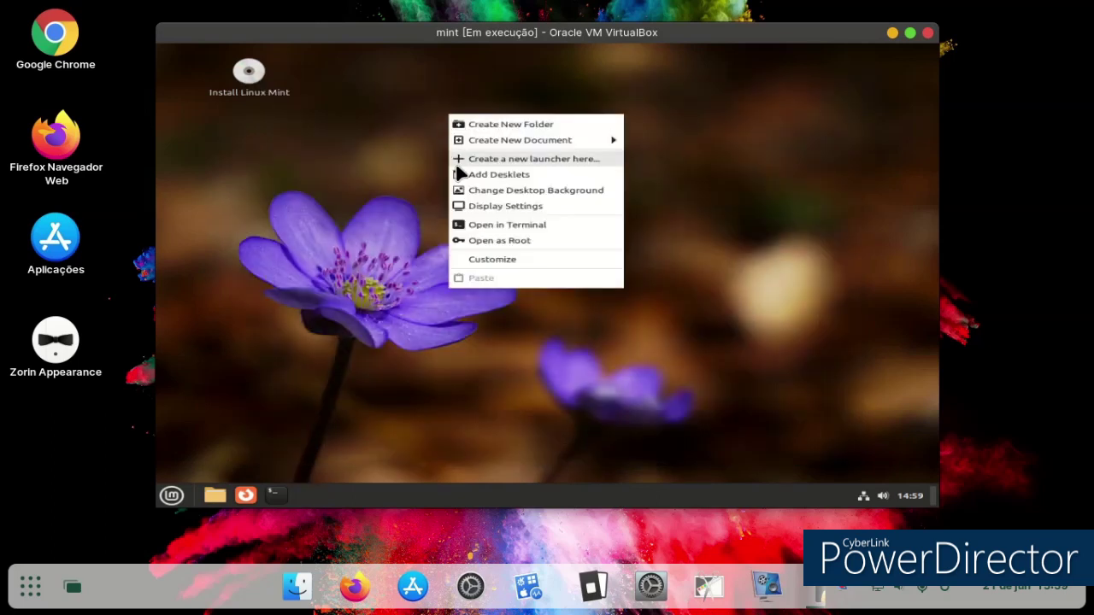
{"action": "left_click", "coordinate": [229, 335]}
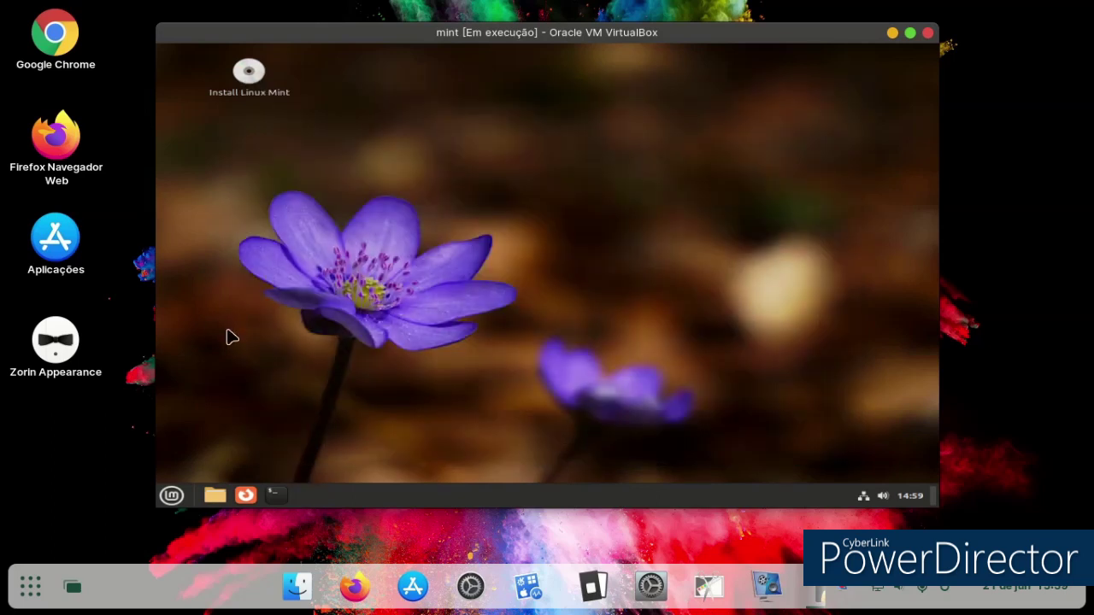
Look through the Sound & Video and Administration applications and view the CPU, memory and network graphs in System Monitor
{"action": "left_click", "coordinate": [171, 495]}
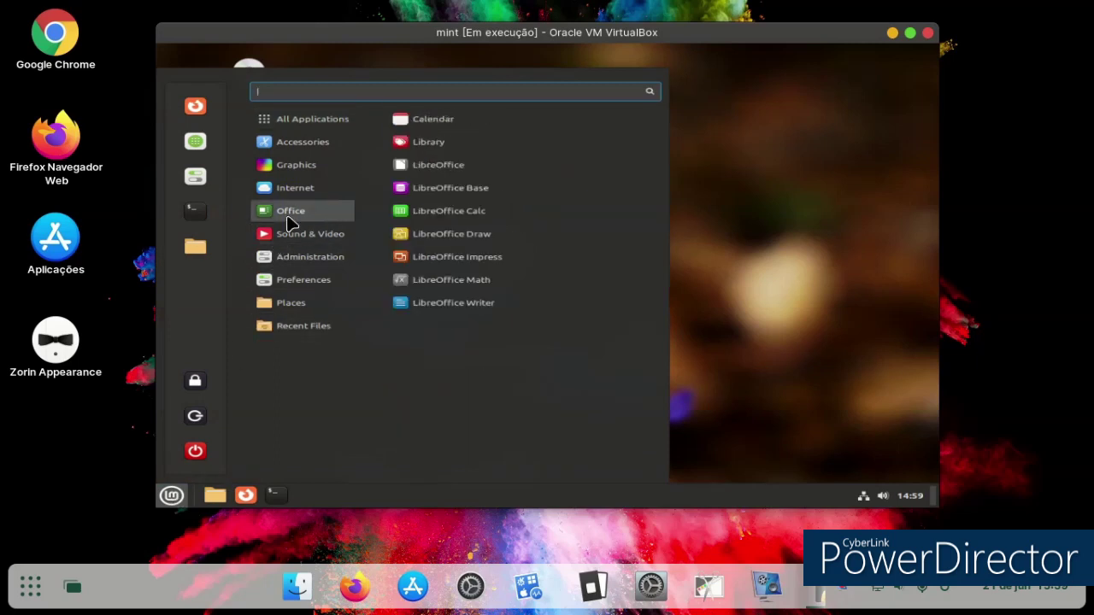
{"action": "mouse_move", "coordinate": [296, 234]}
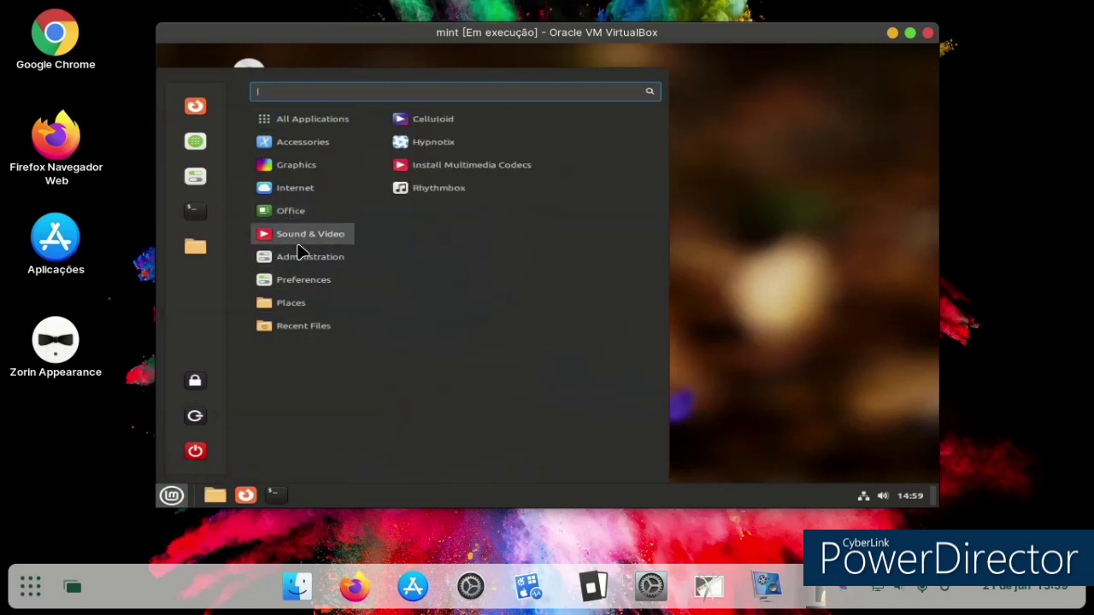
{"action": "mouse_move", "coordinate": [301, 257]}
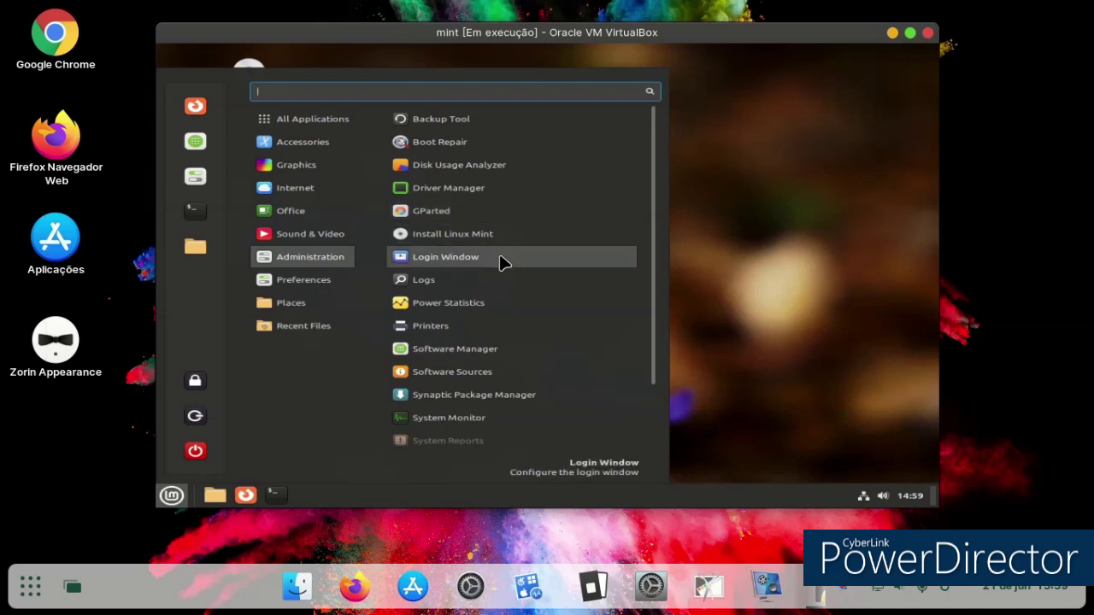
{"action": "left_click", "coordinate": [472, 418]}
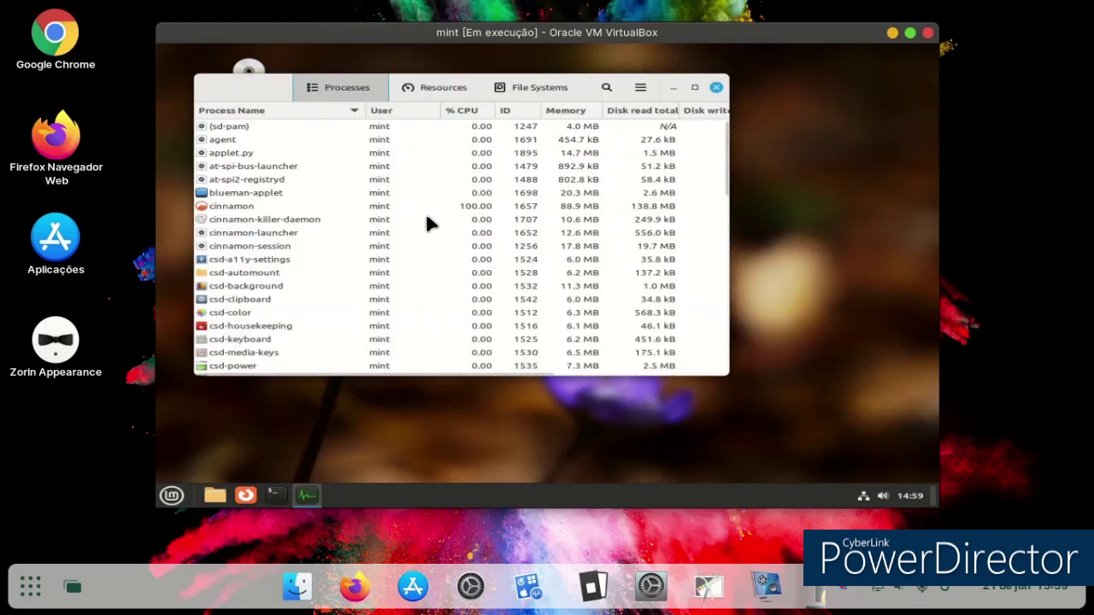
{"action": "left_click", "coordinate": [432, 89]}
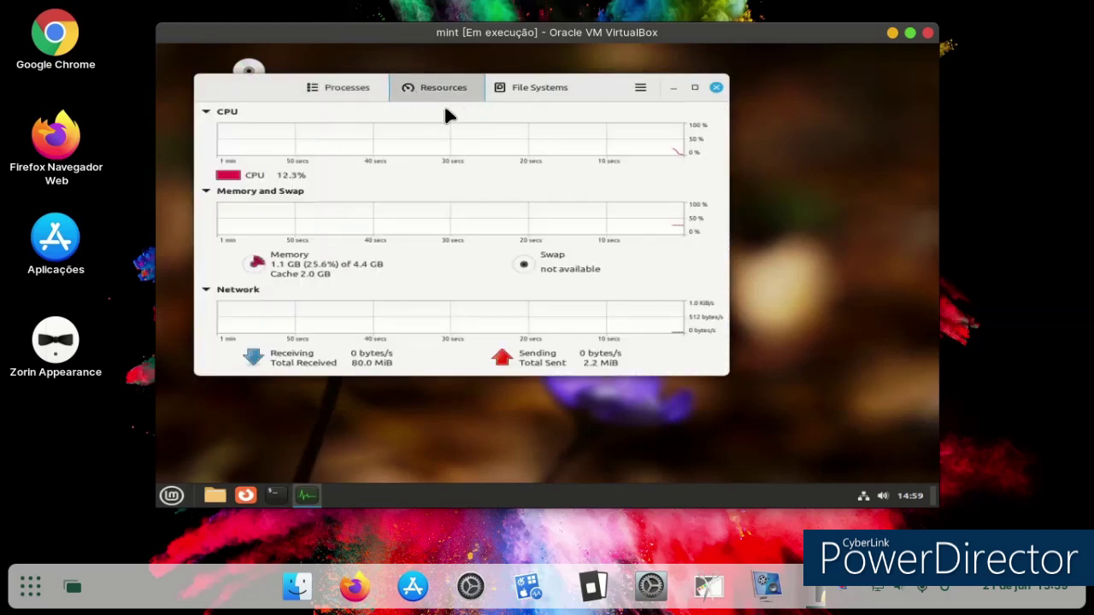
View the mounted file systems in System Monitor in an enlarged window and close the program
{"action": "left_click", "coordinate": [504, 89]}
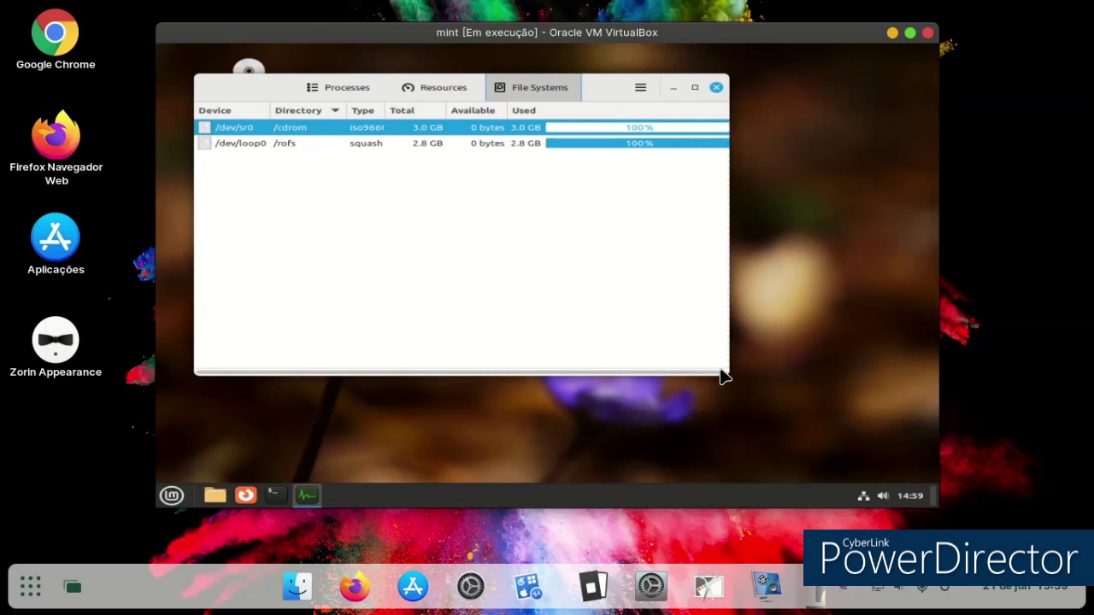
{"action": "left_click_drag", "start_coordinate": [724, 372], "coordinate": [765, 454]}
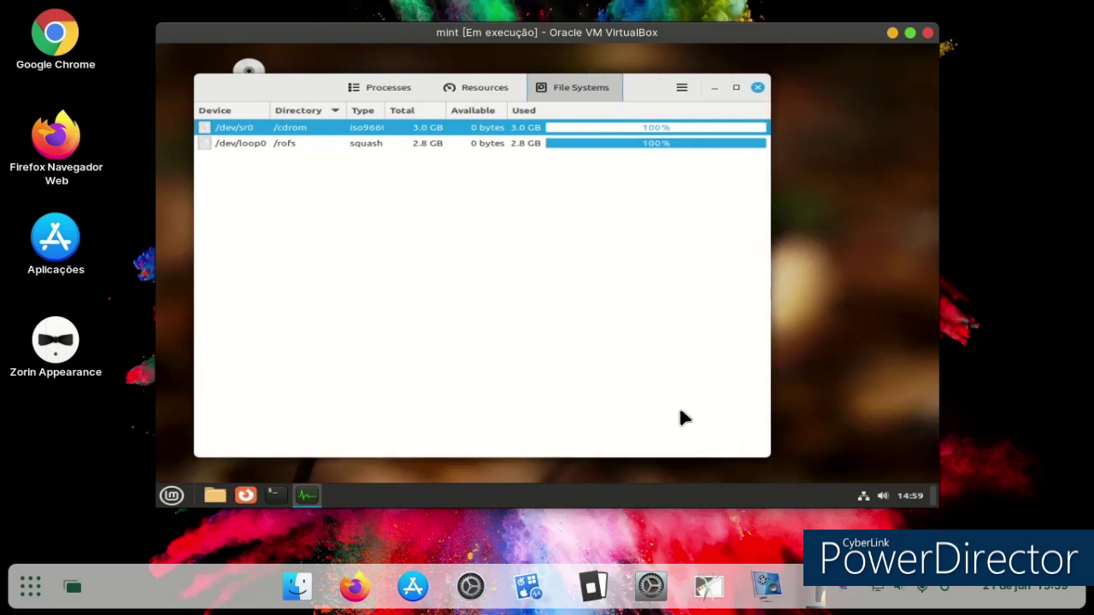
{"action": "left_click", "coordinate": [757, 87]}
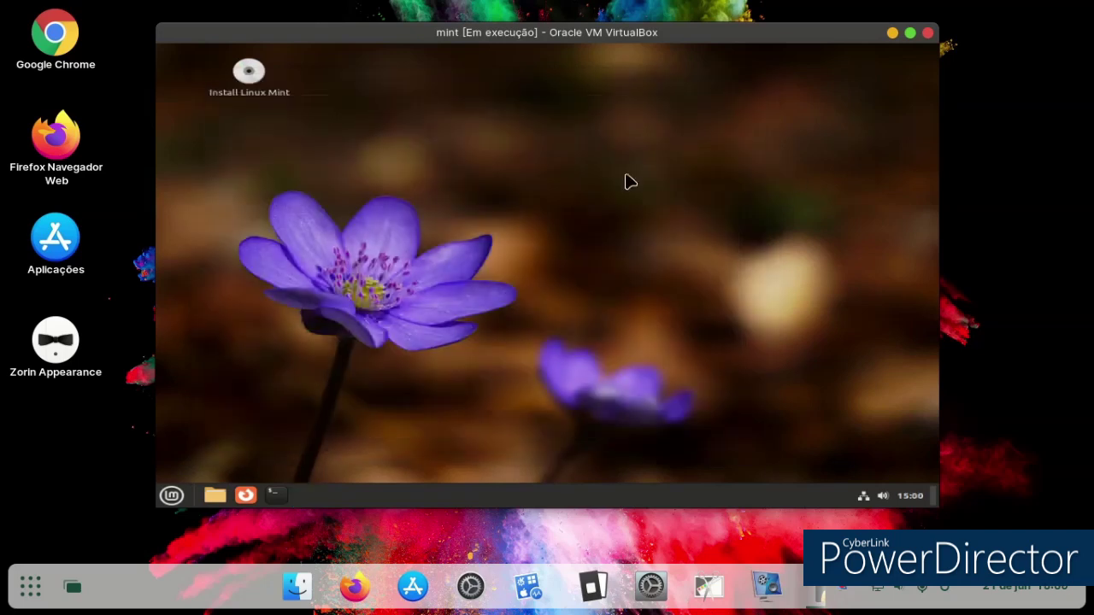
Open the Themes system settings and try the light blue and teal accent colors of the Mint-Y style
{"action": "left_click", "coordinate": [171, 496]}
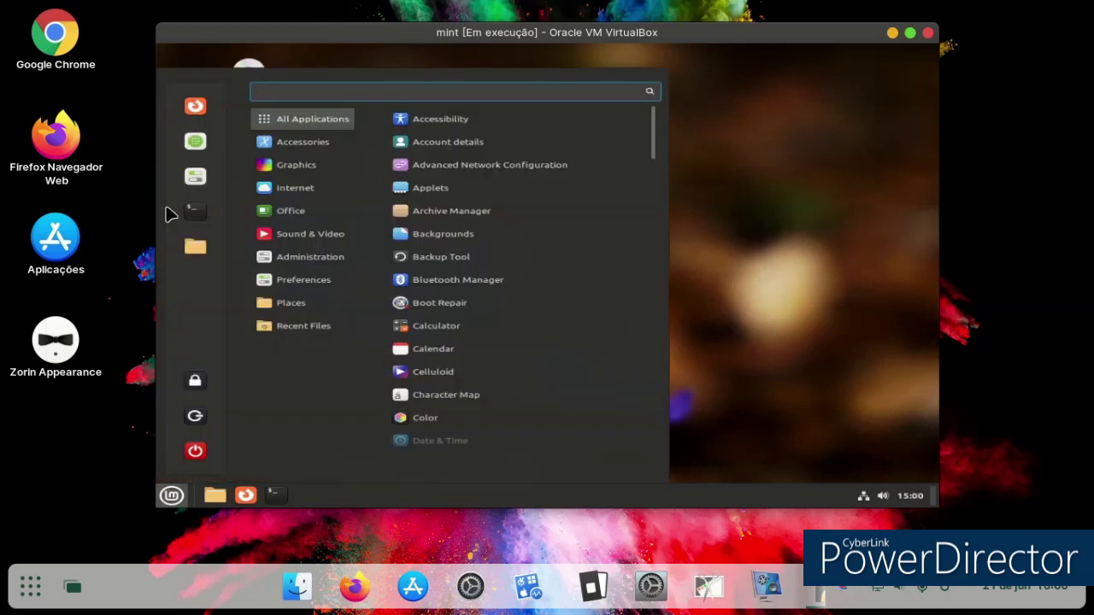
{"action": "left_click", "coordinate": [195, 176]}
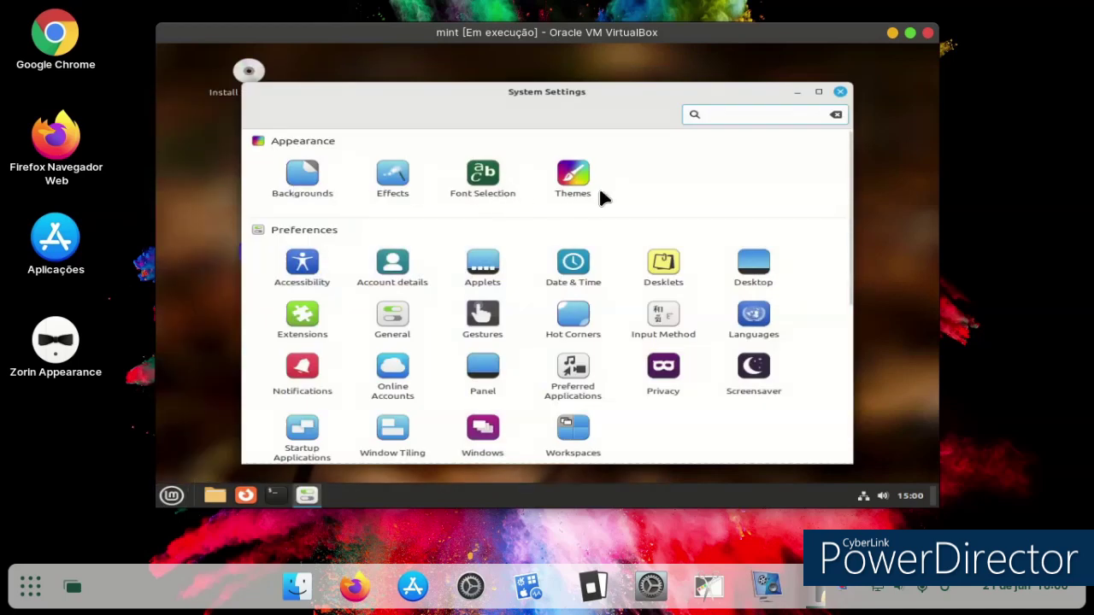
{"action": "left_click", "coordinate": [571, 181]}
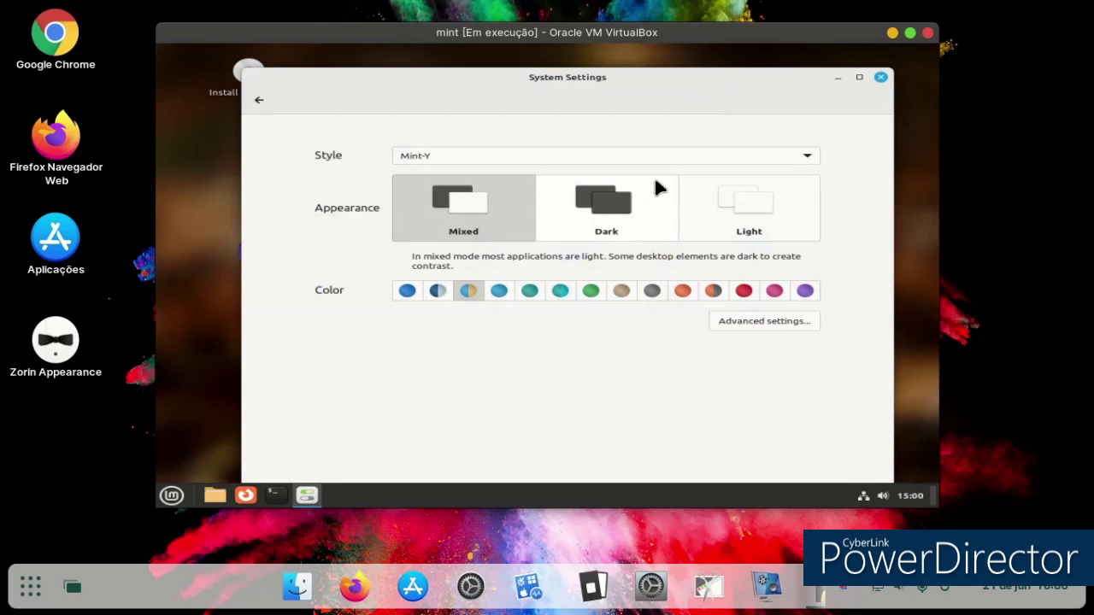
{"action": "left_click", "coordinate": [499, 290]}
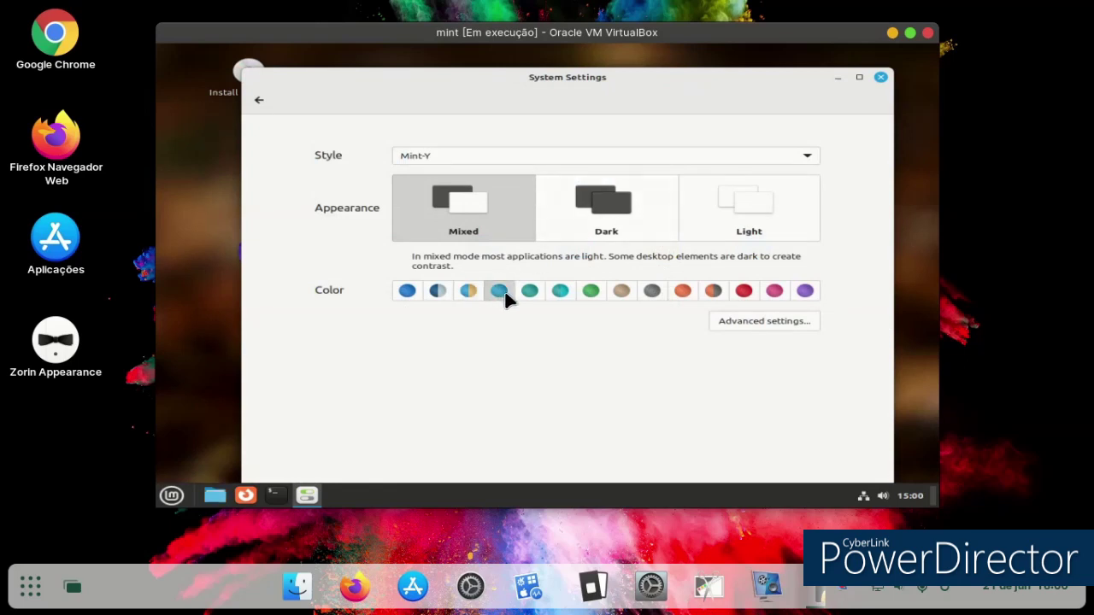
{"action": "left_click", "coordinate": [530, 293]}
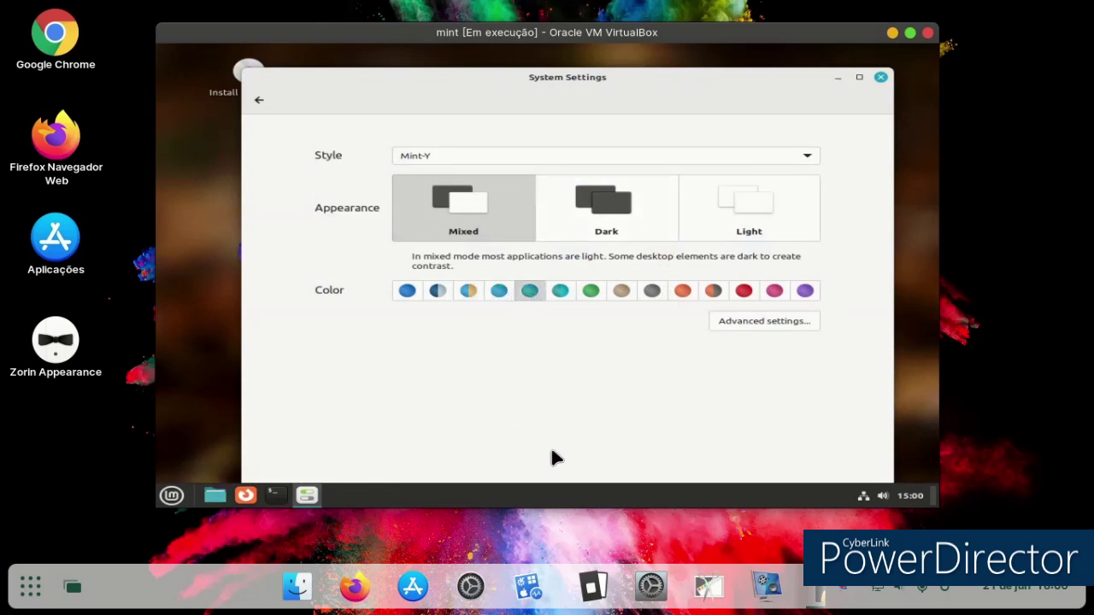
{"action": "left_click", "coordinate": [767, 586]}
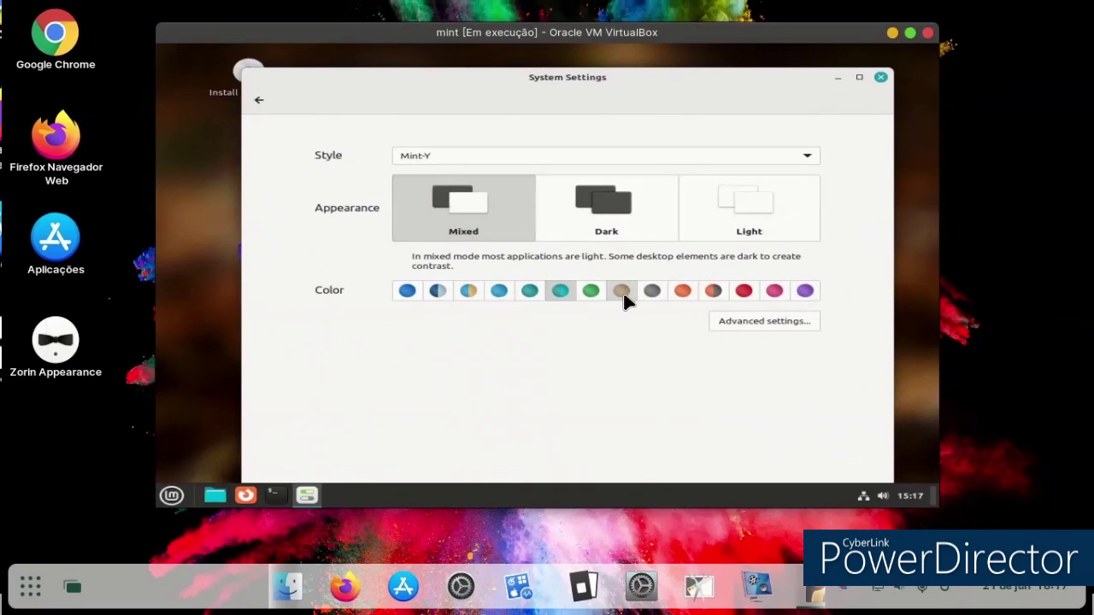
Switch the Mint-Y appearance to Light and set the accent color to blue
{"action": "left_click", "coordinate": [668, 240]}
{"action": "left_click", "coordinate": [697, 237]}
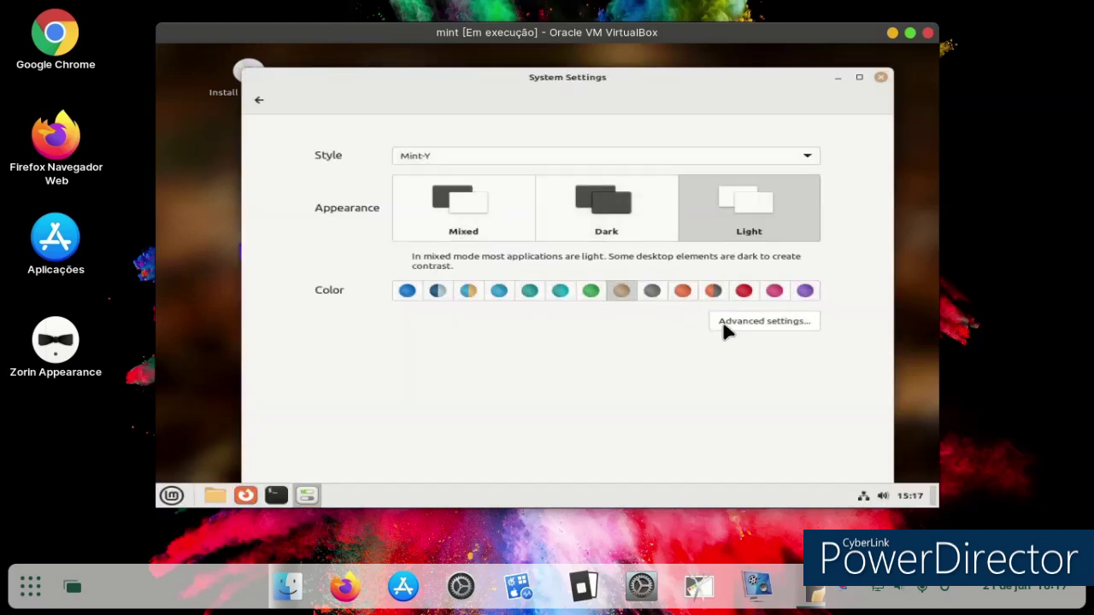
{"action": "left_click", "coordinate": [407, 292]}
Try the Mint-X and Adwaita styles and set the theme style back to Mint-Y
{"action": "left_click", "coordinate": [671, 154]}
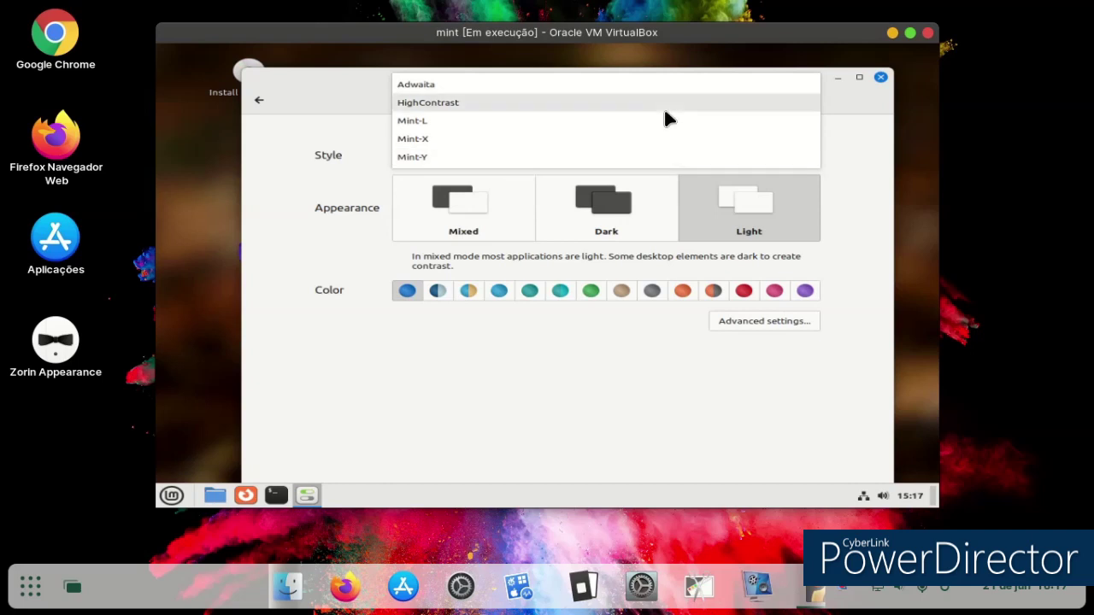
{"action": "left_click", "coordinate": [654, 140]}
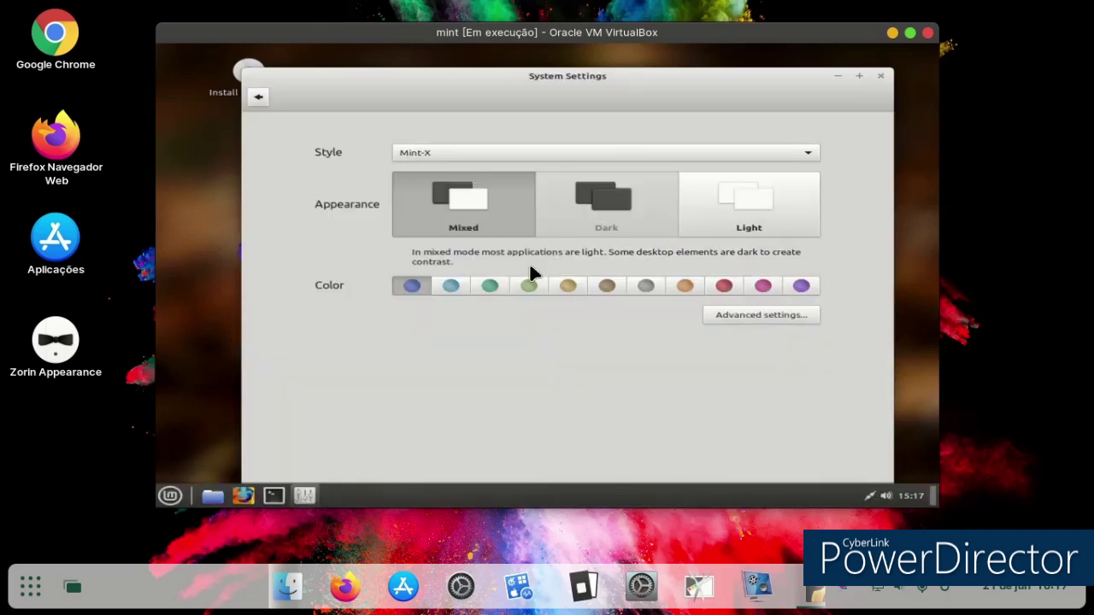
{"action": "left_click", "coordinate": [557, 154]}
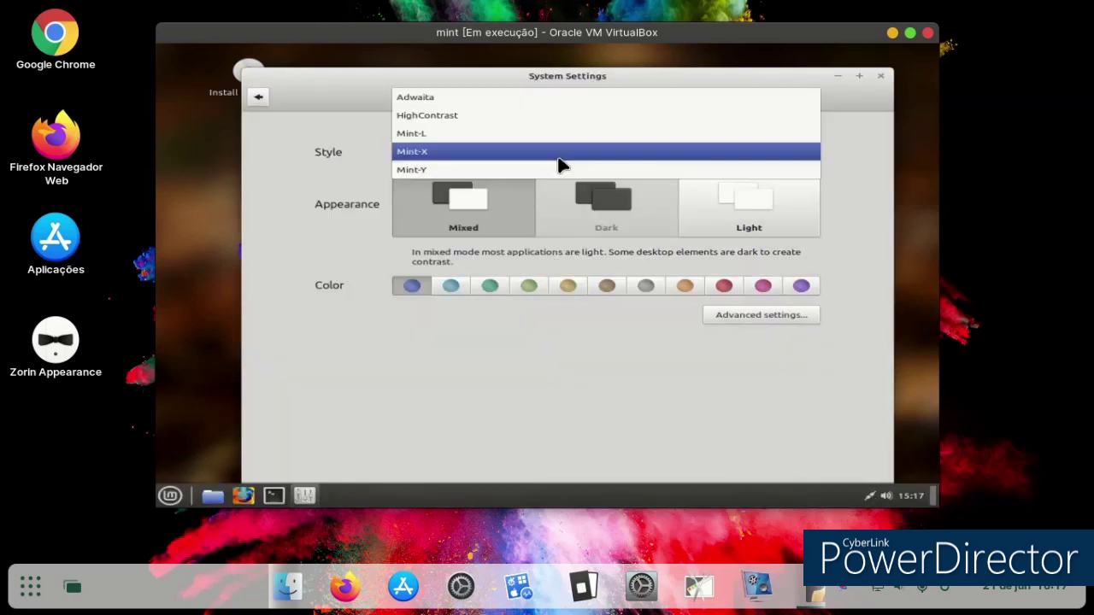
{"action": "left_click", "coordinate": [565, 99]}
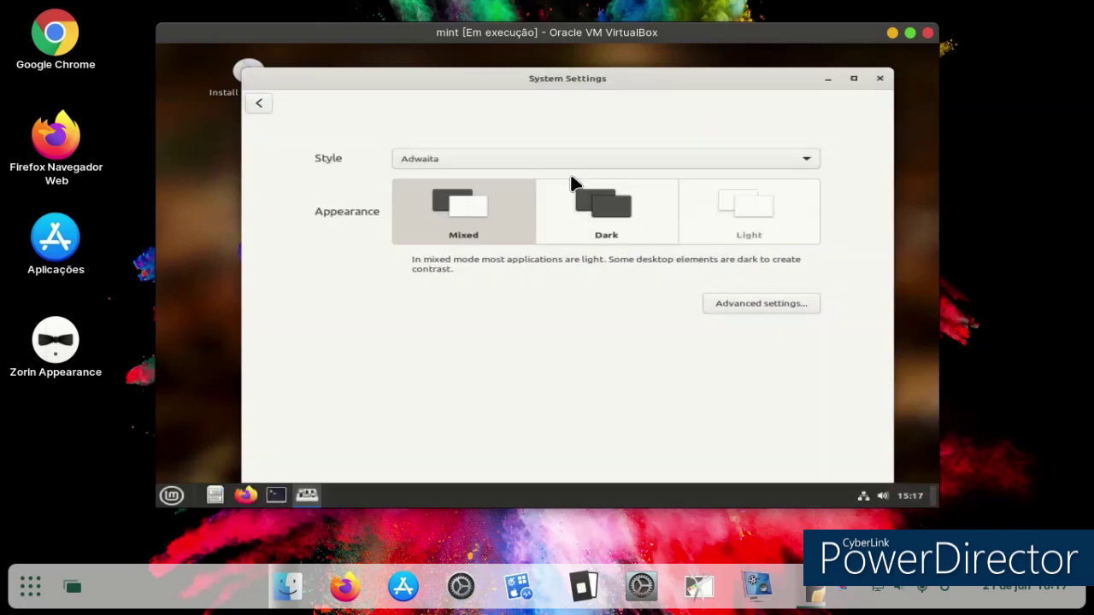
{"action": "left_click", "coordinate": [564, 162]}
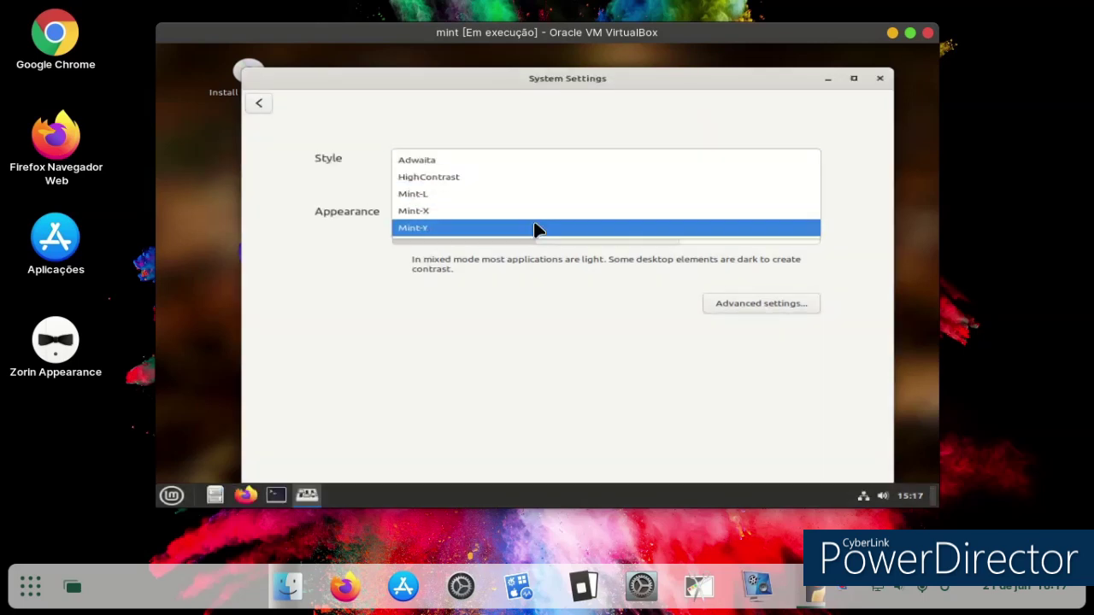
{"action": "key", "text": "Return"}
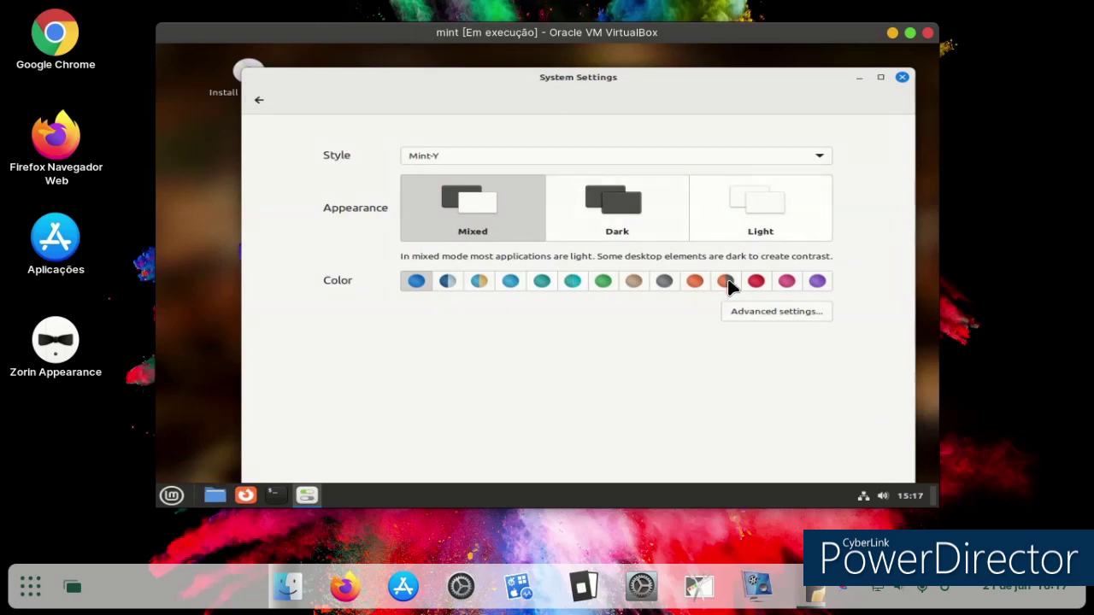
Examine the available desktop themes and mouse pointers in the advanced theme settings without choosing any
{"action": "left_click", "coordinate": [733, 316]}
{"action": "left_click", "coordinate": [708, 347]}
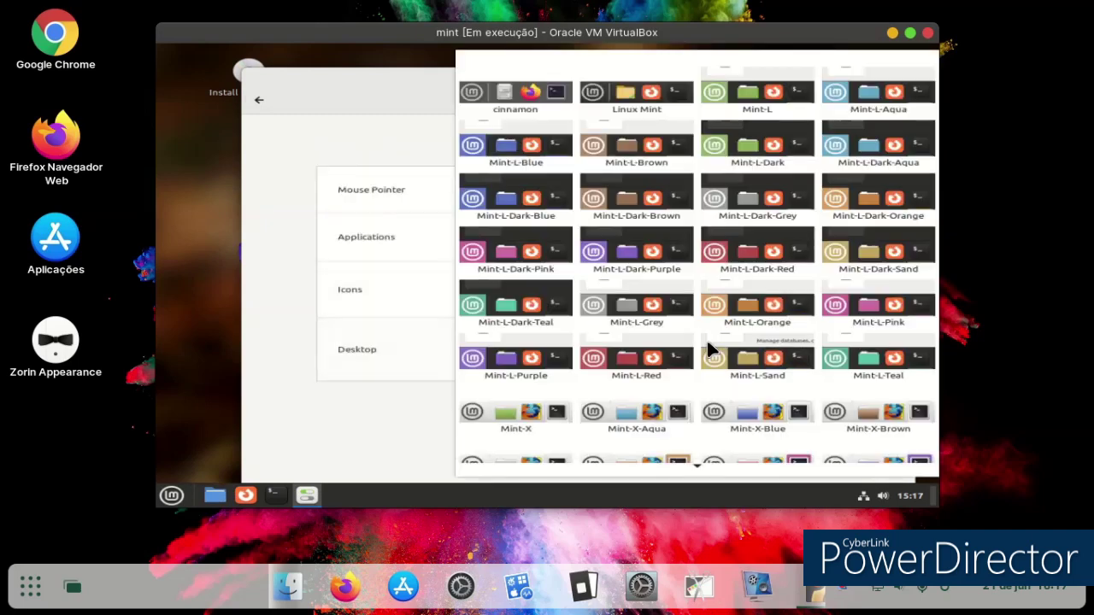
{"action": "scroll", "coordinate": [586, 175], "scroll_direction": "down", "scroll_amount": 1}
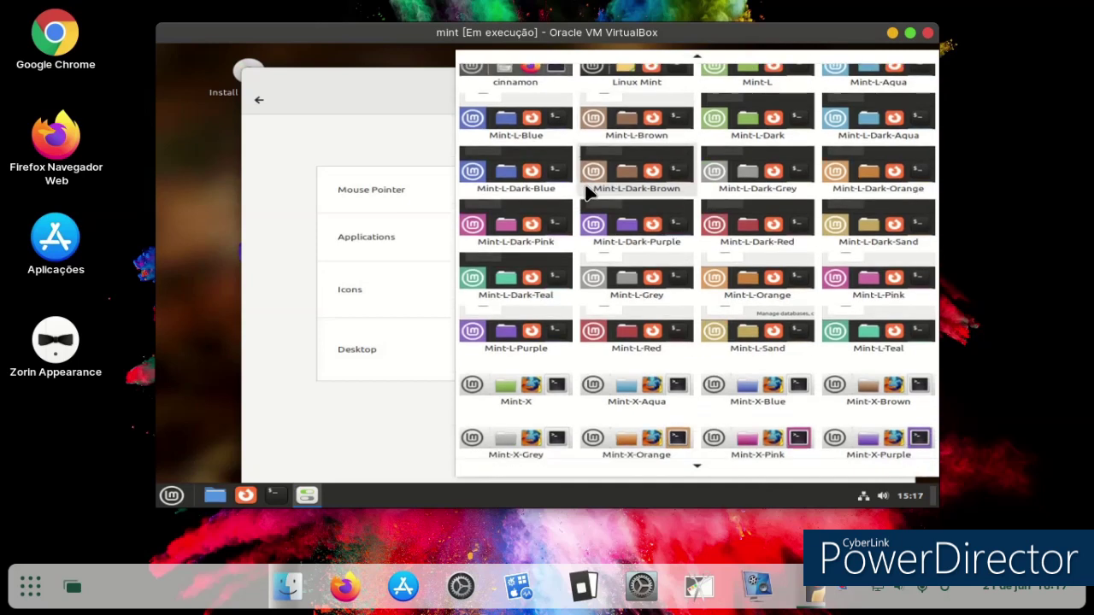
{"action": "scroll", "coordinate": [714, 343], "scroll_direction": "down", "scroll_amount": 4}
{"action": "scroll", "coordinate": [724, 335], "scroll_direction": "down", "scroll_amount": 6}
{"action": "scroll", "coordinate": [701, 324], "scroll_direction": "down", "scroll_amount": 1}
{"action": "scroll", "coordinate": [792, 312], "scroll_direction": "up", "scroll_amount": 10}
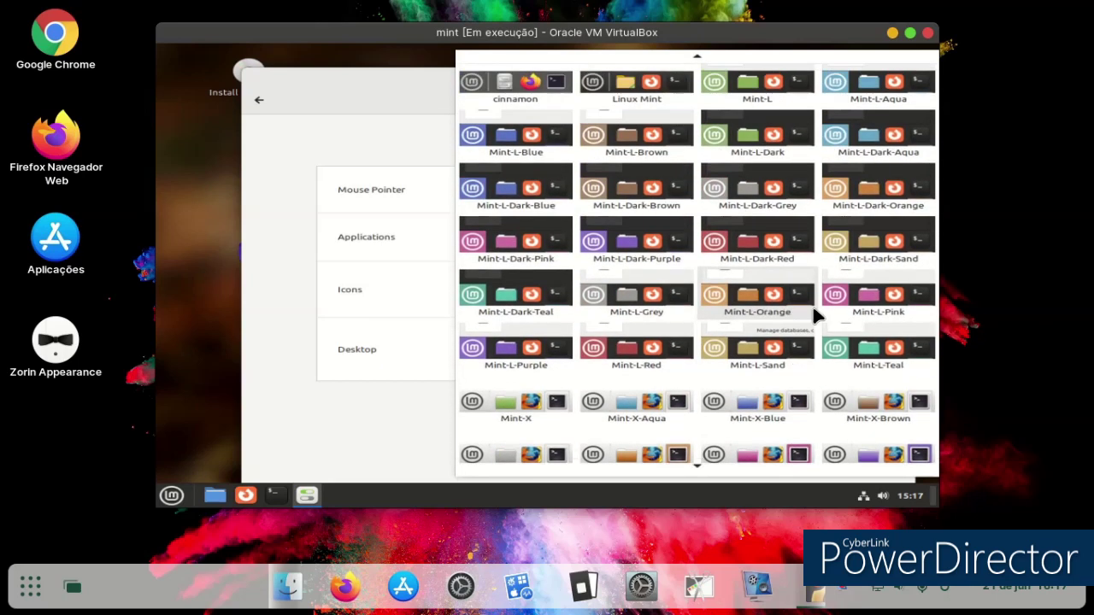
{"action": "scroll", "coordinate": [516, 451], "scroll_direction": "down", "scroll_amount": 1}
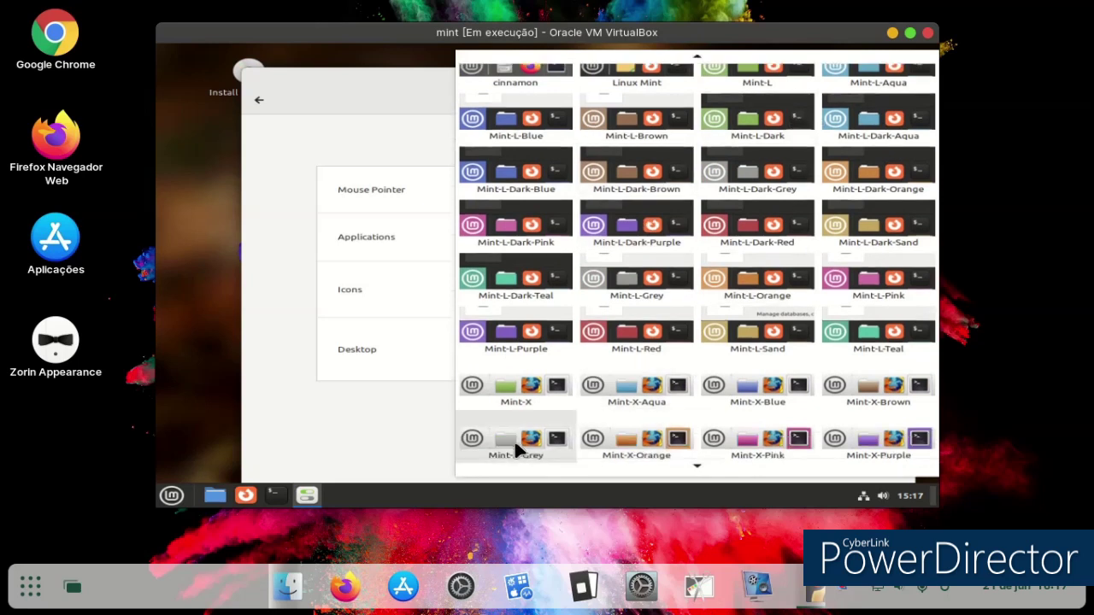
{"action": "left_click", "coordinate": [410, 476]}
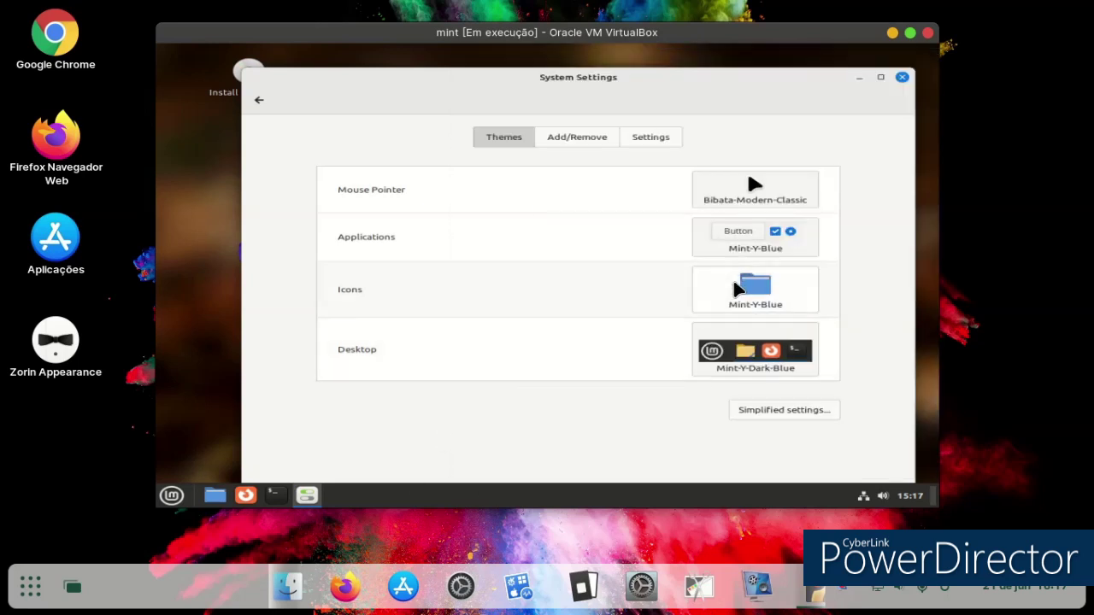
{"action": "left_click", "coordinate": [749, 190]}
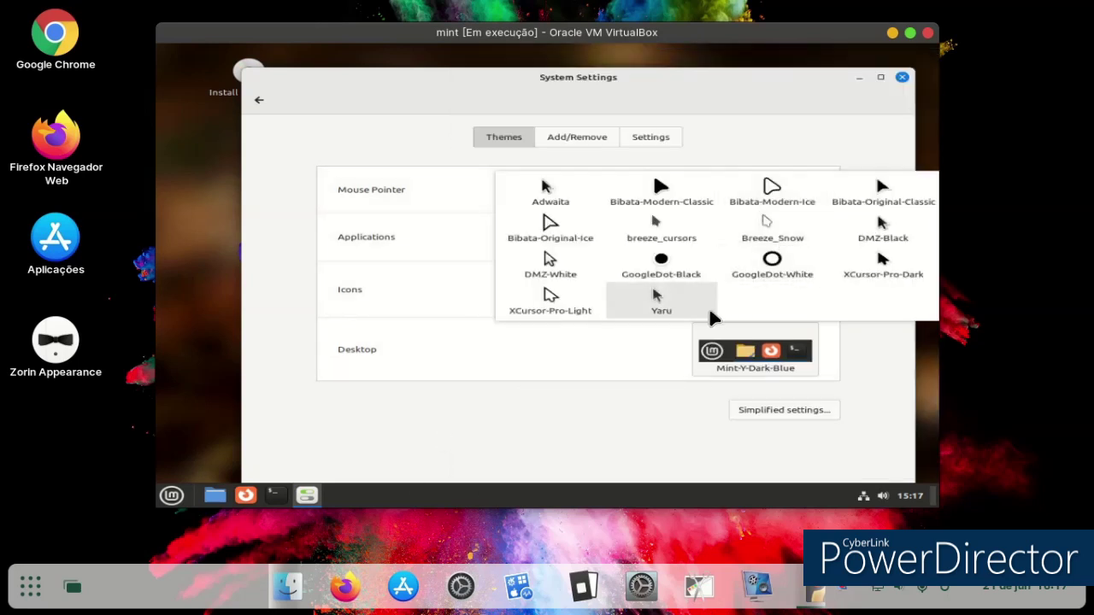
{"action": "left_click", "coordinate": [607, 412]}
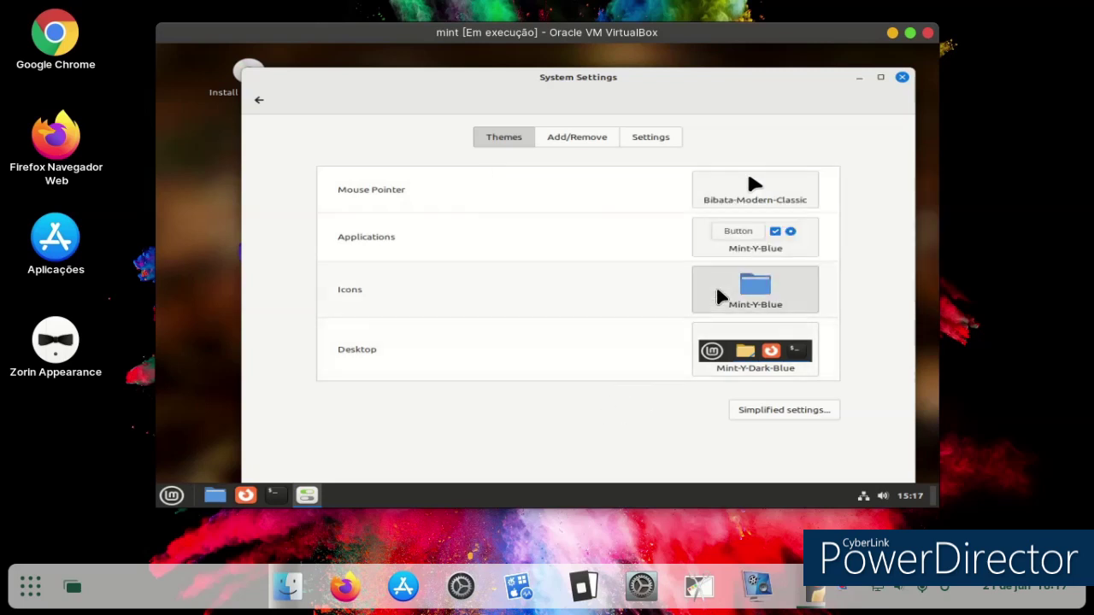
Set the icon theme to breeze and check how the icons look in the application menu
{"action": "left_click", "coordinate": [717, 295]}
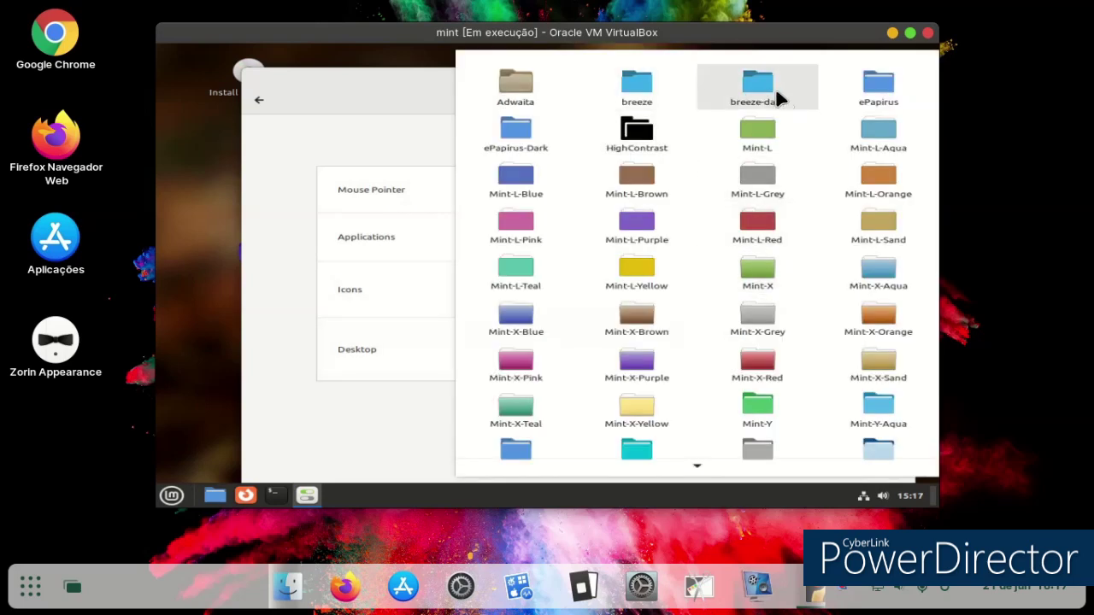
{"action": "left_click", "coordinate": [673, 88]}
{"action": "left_click", "coordinate": [170, 496]}
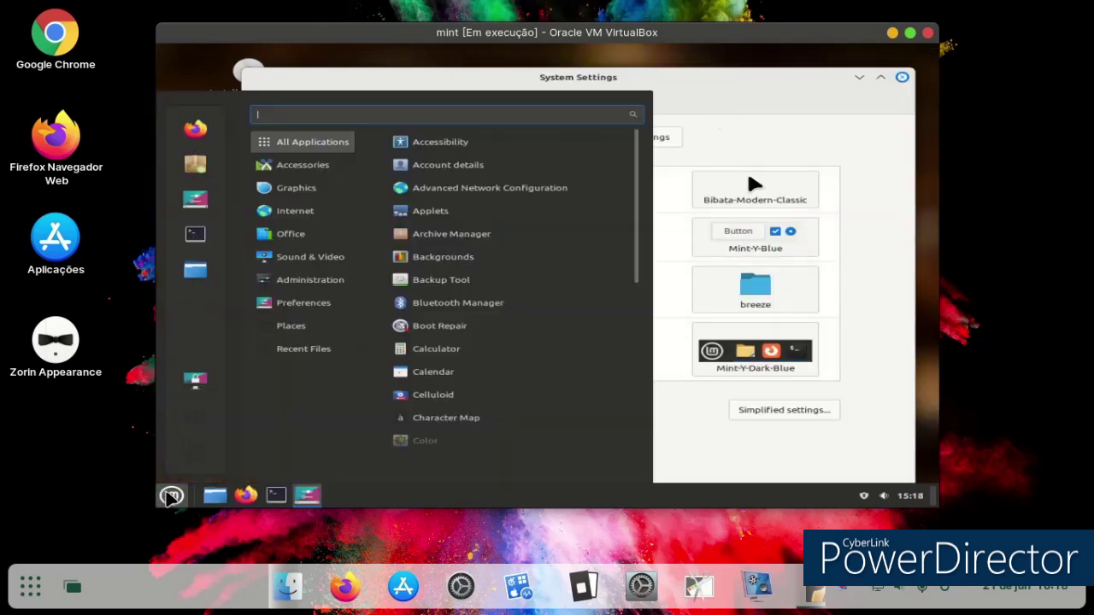
{"action": "left_click", "coordinate": [690, 282]}
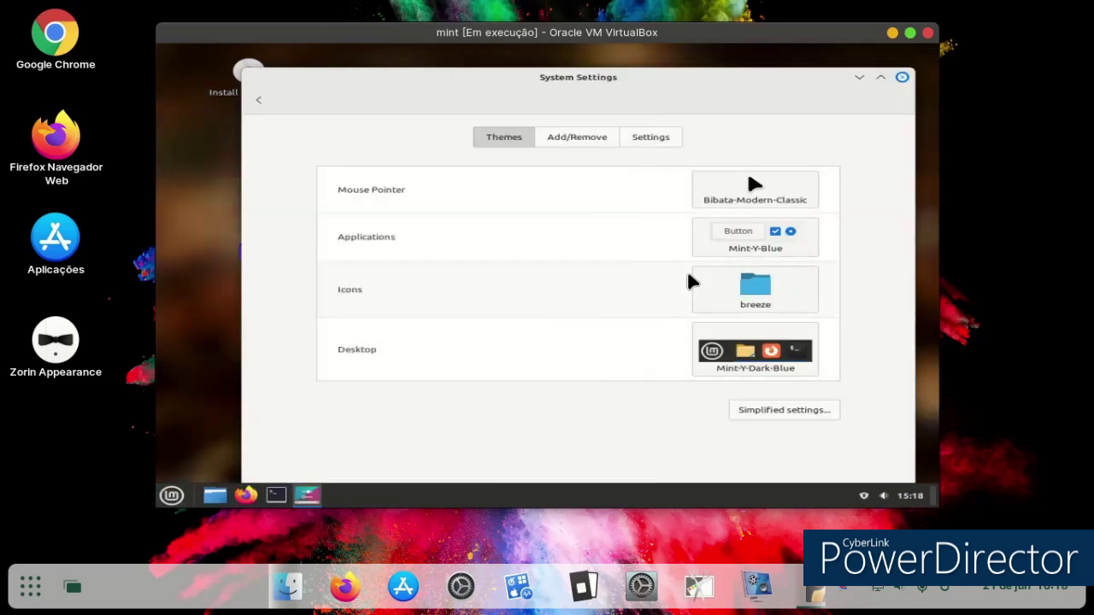
Set the icon theme to Mint-Y-Navy
{"action": "left_click", "coordinate": [693, 283]}
{"action": "scroll", "coordinate": [837, 239], "scroll_direction": "down", "scroll_amount": 1}
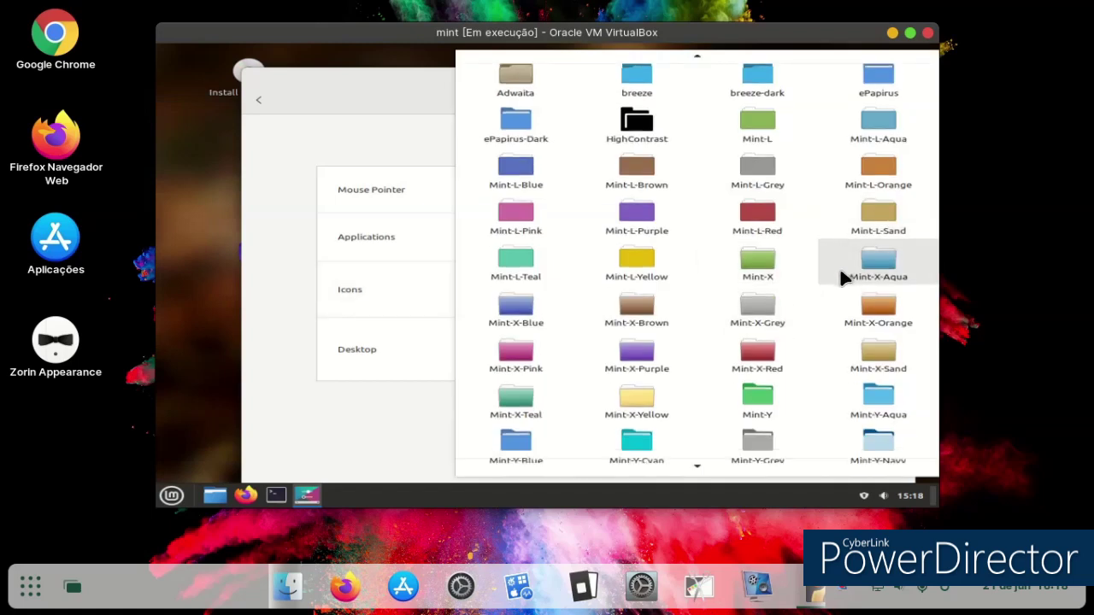
{"action": "scroll", "coordinate": [875, 446], "scroll_direction": "down", "scroll_amount": 1}
{"action": "left_click", "coordinate": [876, 445]}
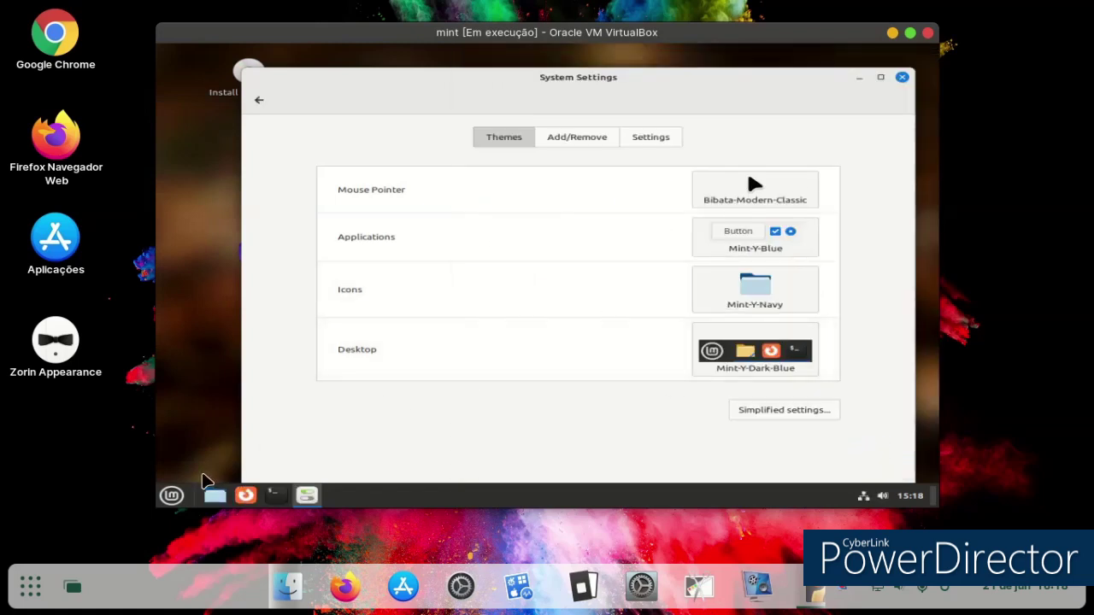
Check the icons in the application menu, launch Firefox from it and close the browser window
{"action": "left_click", "coordinate": [173, 496]}
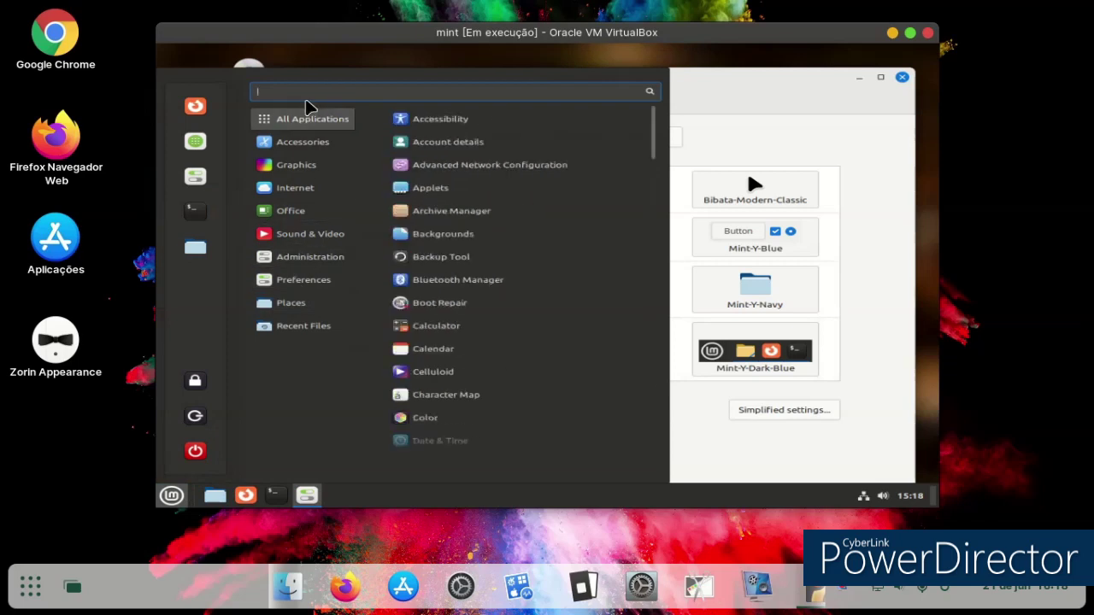
{"action": "left_click", "coordinate": [210, 116]}
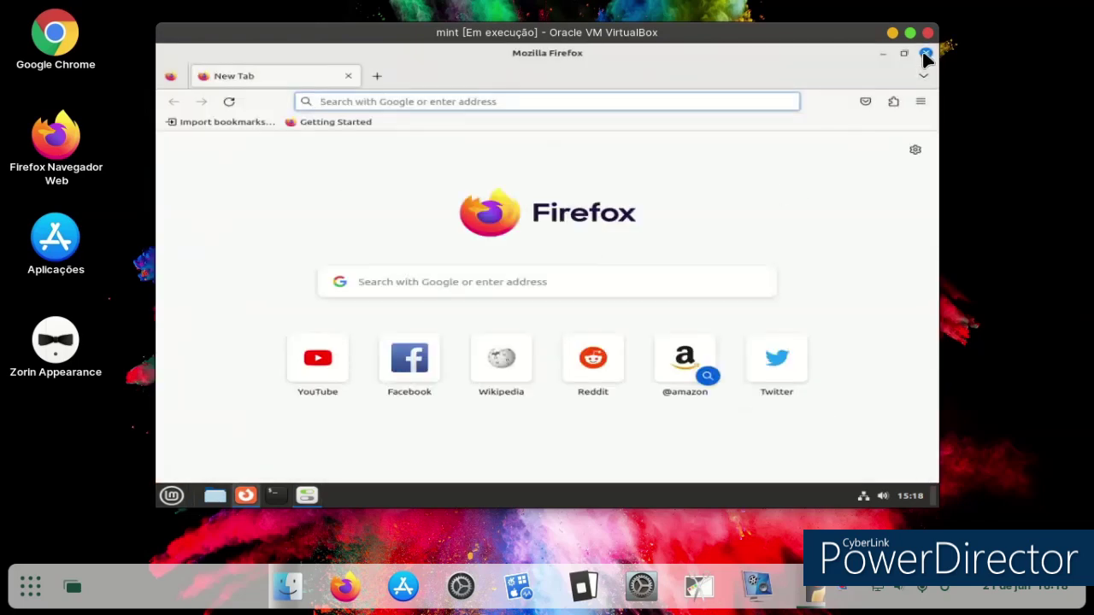
{"action": "left_click", "coordinate": [926, 53]}
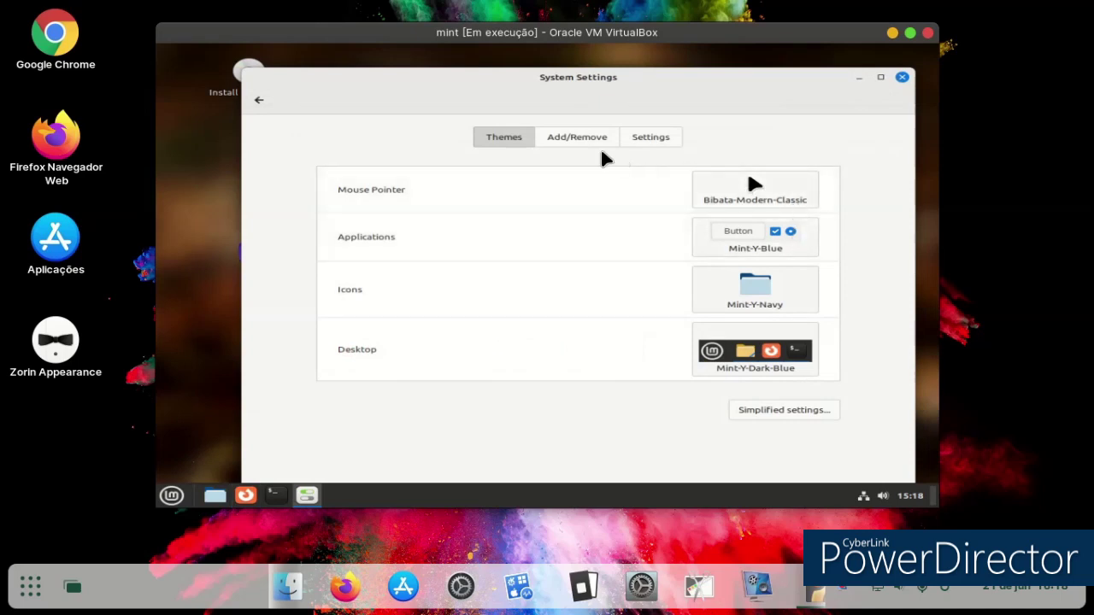
Enable showing icons on buttons, view the downloadable themes sorted by popularity and return to the theme selection
{"action": "left_click", "coordinate": [657, 138]}
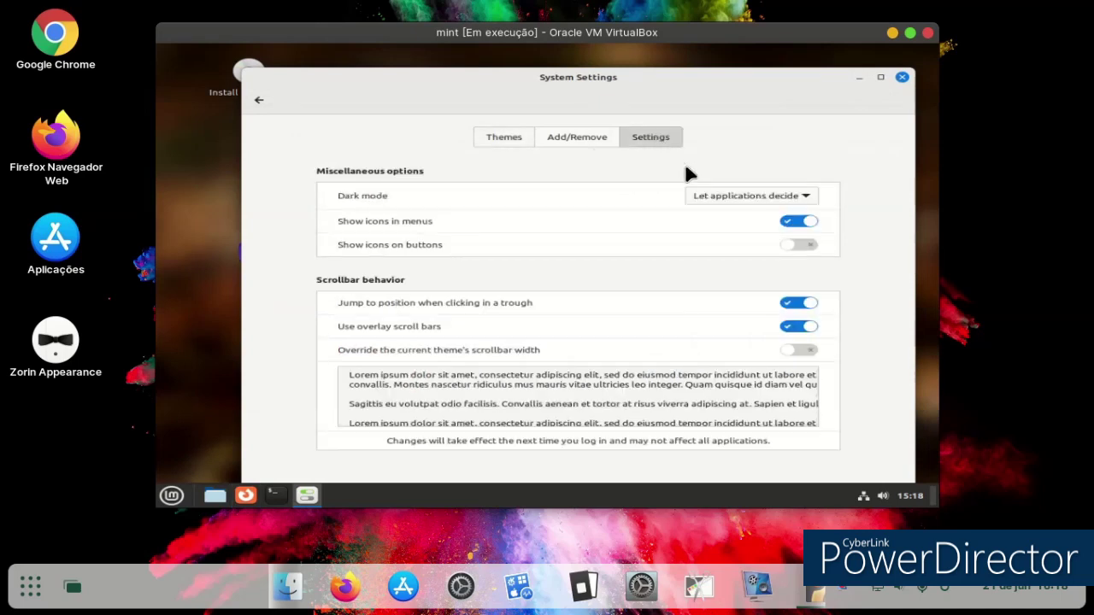
{"action": "left_click", "coordinate": [800, 246]}
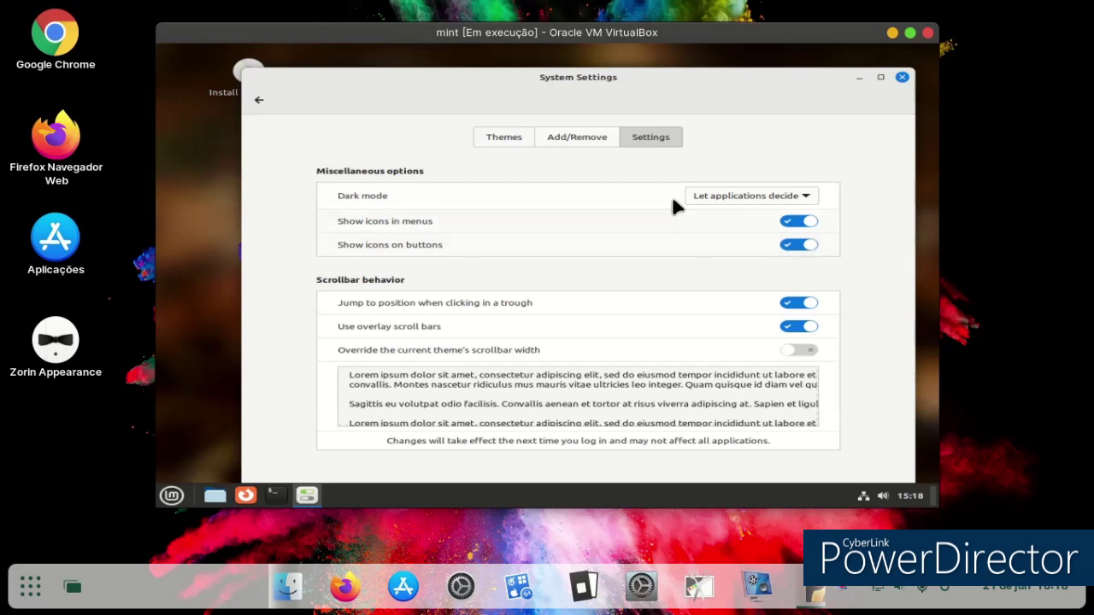
{"action": "left_click", "coordinate": [561, 145]}
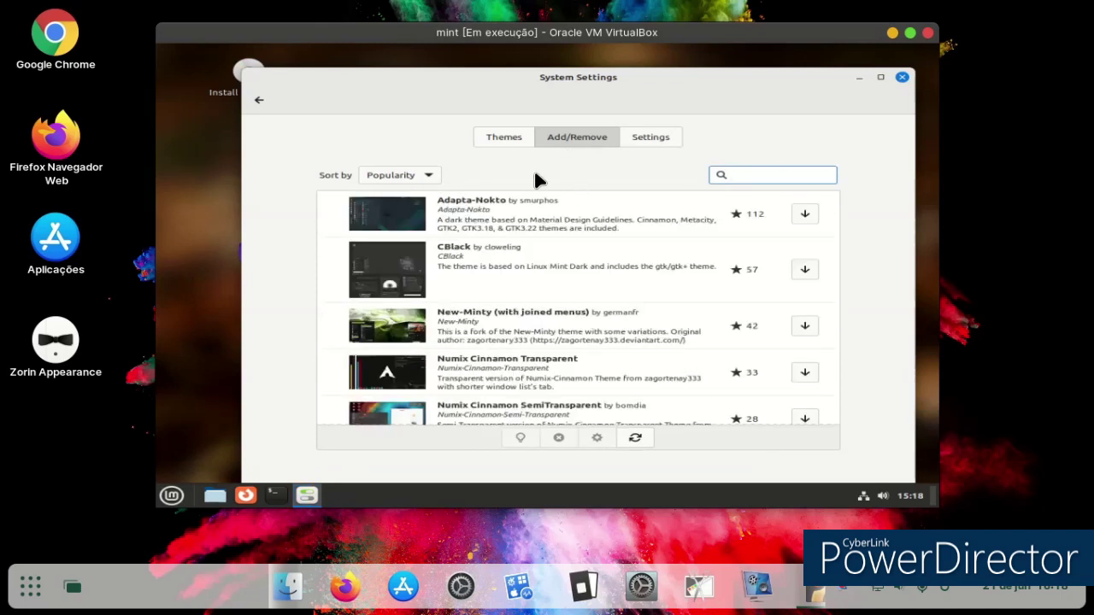
{"action": "left_click", "coordinate": [510, 140]}
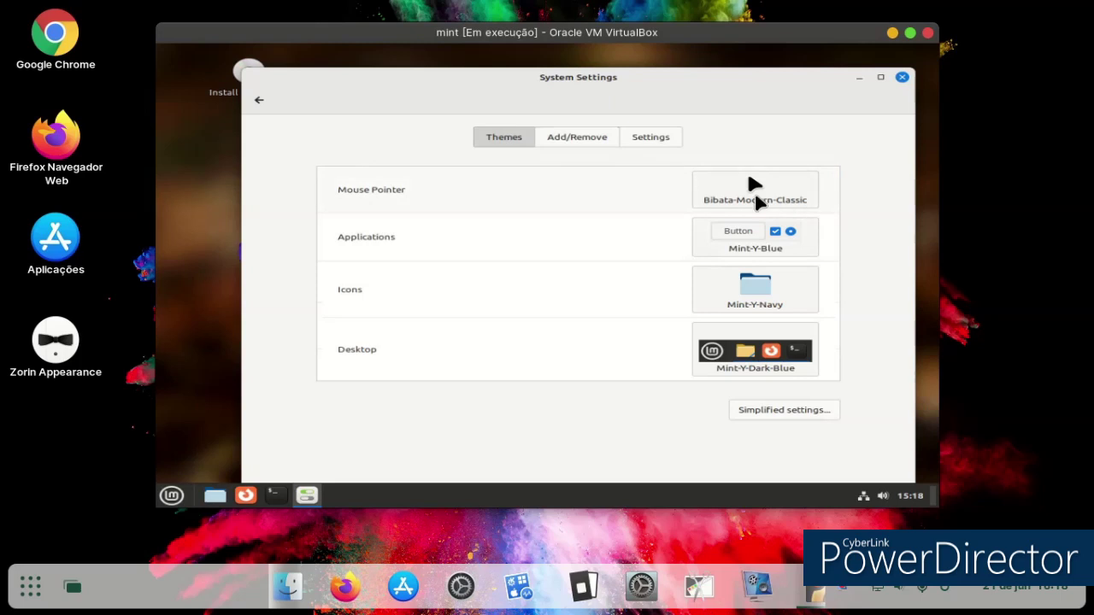
Switch to the simplified theme settings, choose the green color with the Dark appearance and close the settings
{"action": "left_click", "coordinate": [781, 412]}
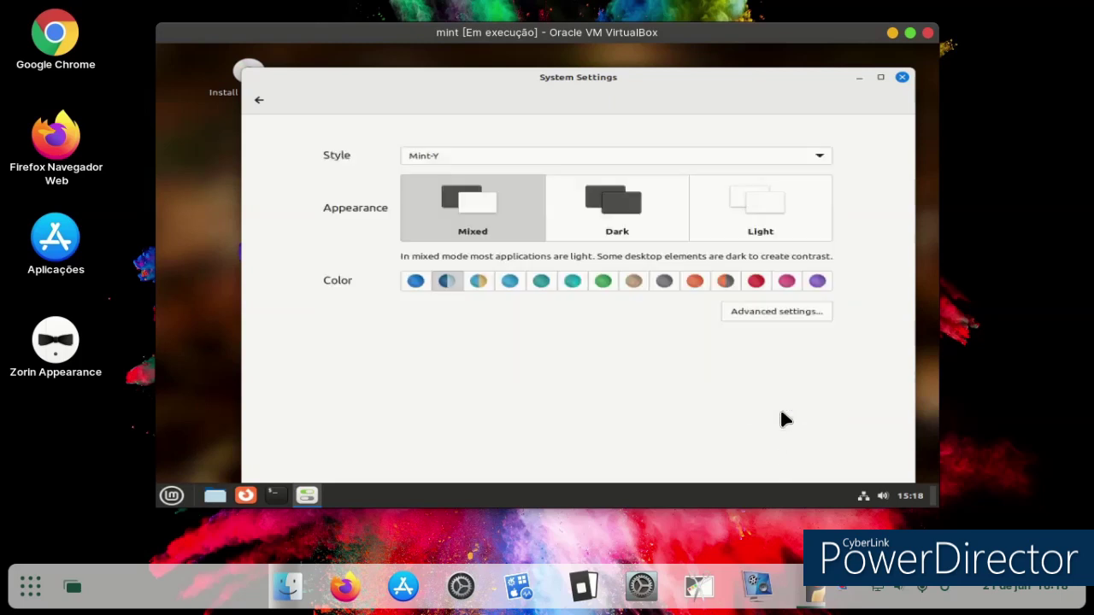
{"action": "left_click", "coordinate": [604, 282]}
{"action": "left_click", "coordinate": [600, 224]}
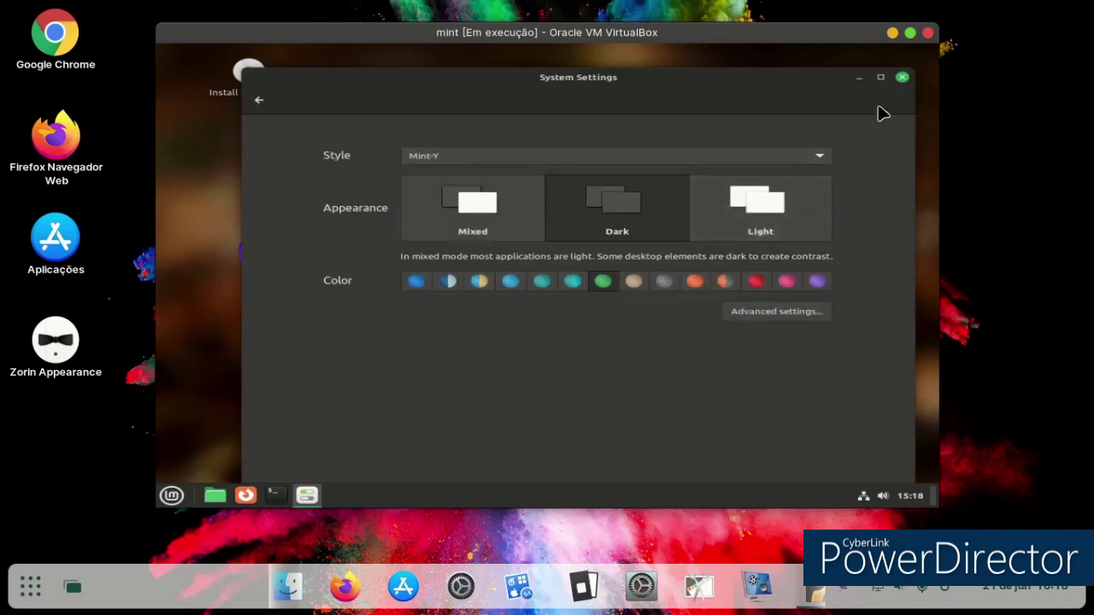
{"action": "left_click", "coordinate": [901, 77]}
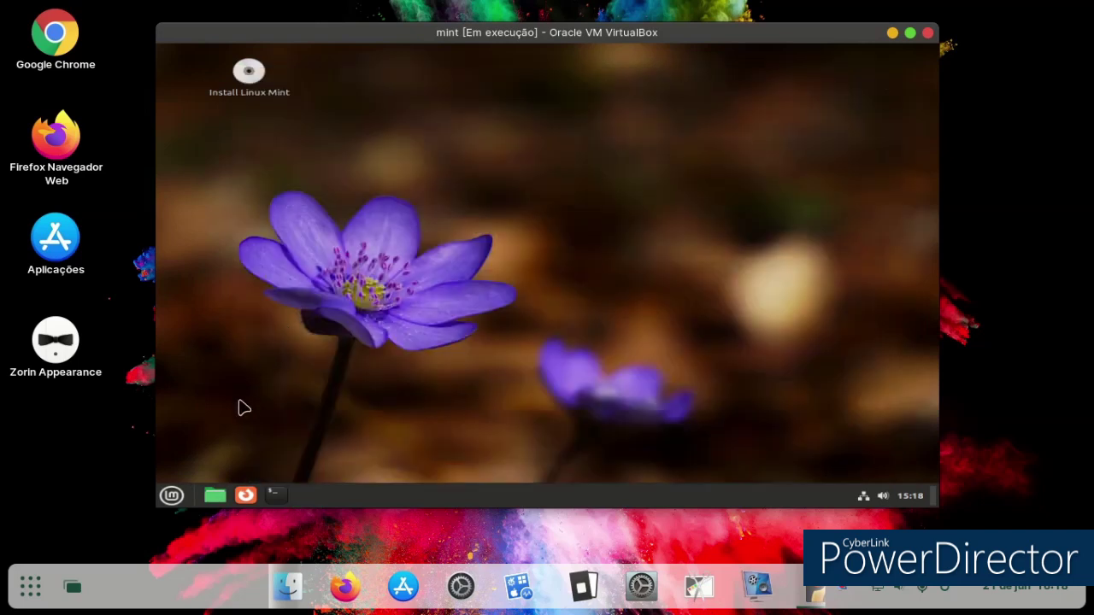
Launch System Reports from the Administration applications, view the system information and crash reports, and close it
{"action": "left_click", "coordinate": [171, 495]}
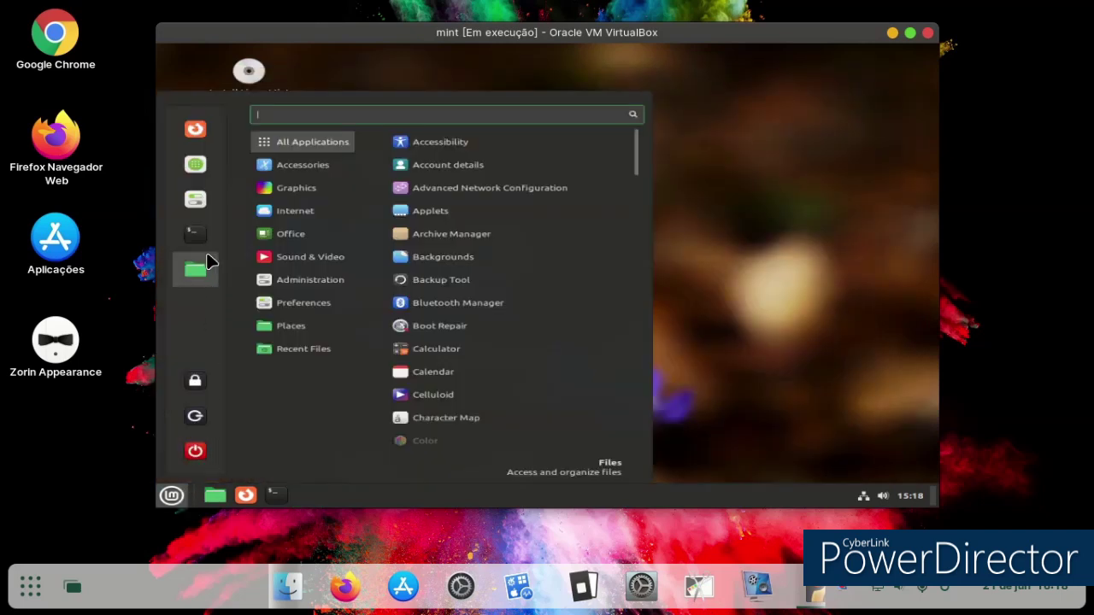
{"action": "mouse_move", "coordinate": [341, 285]}
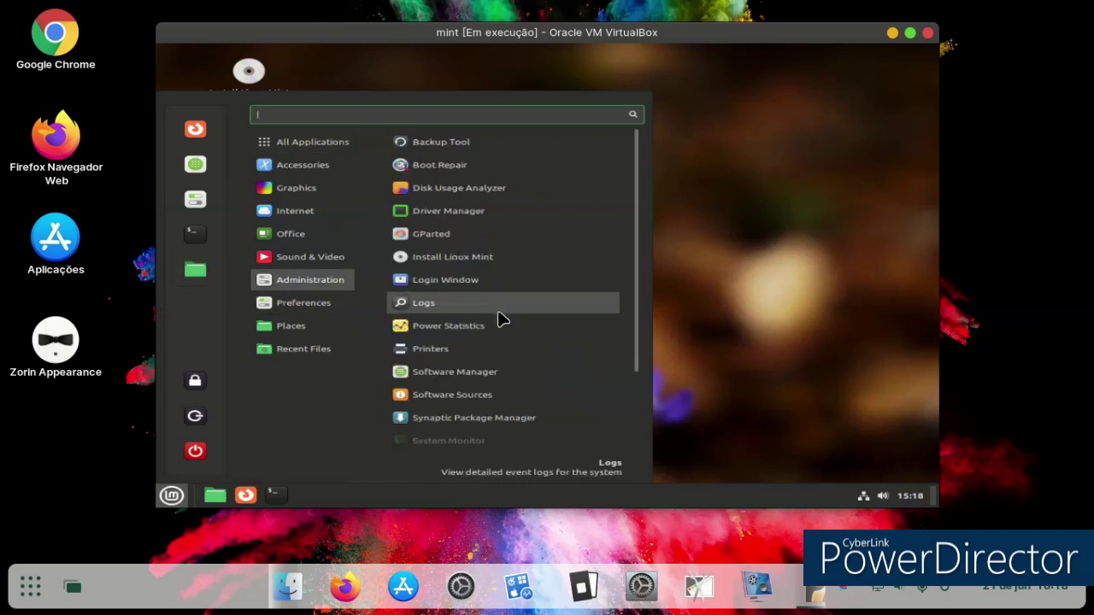
{"action": "scroll", "coordinate": [502, 326], "scroll_direction": "down", "scroll_amount": 3}
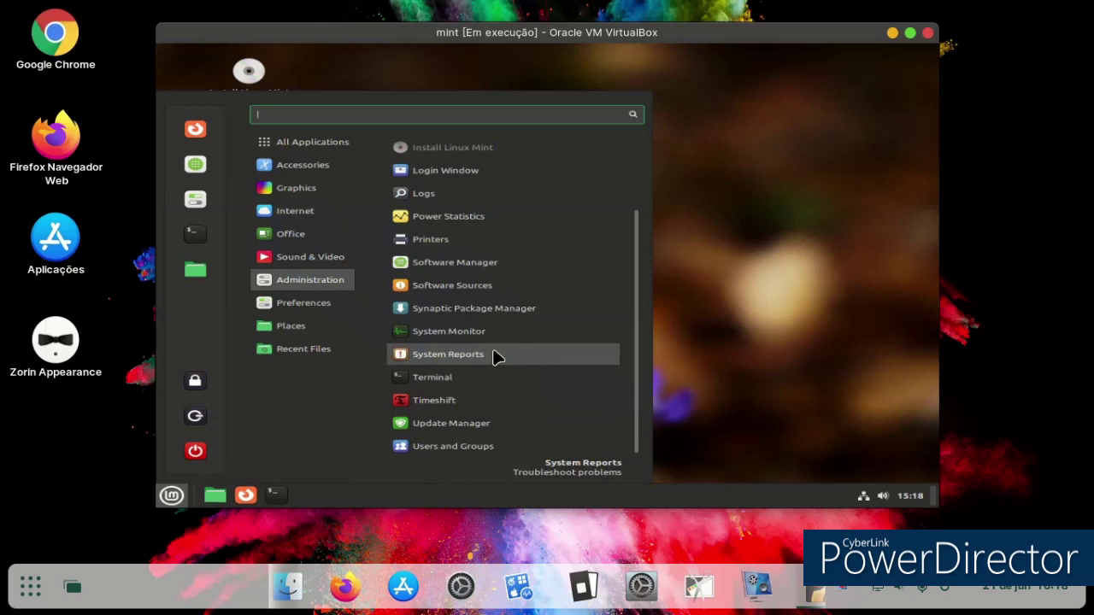
{"action": "left_click", "coordinate": [498, 357]}
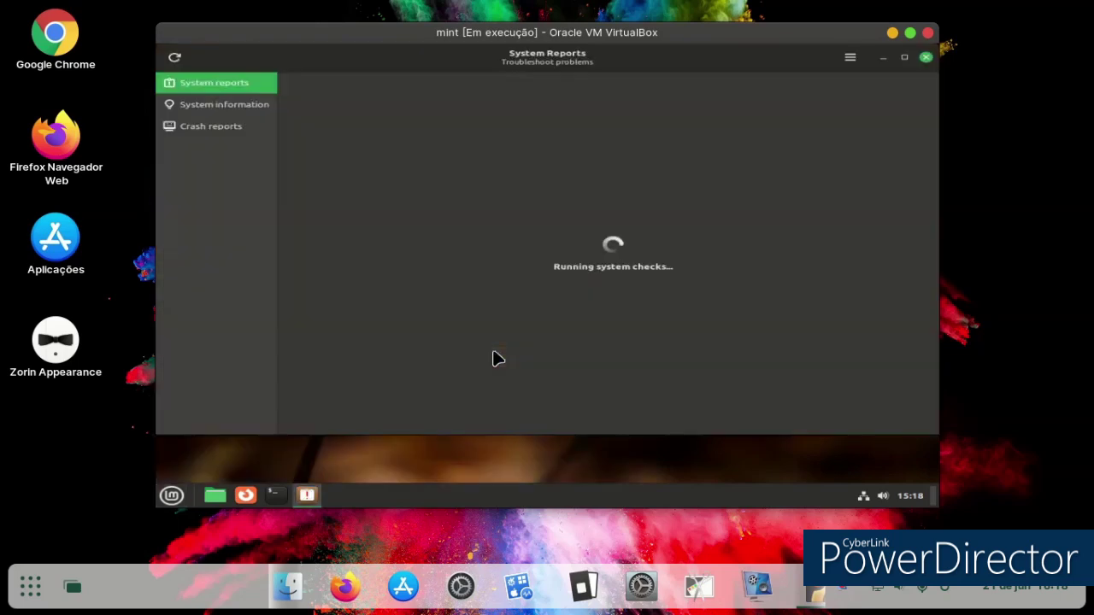
{"action": "left_click", "coordinate": [246, 113]}
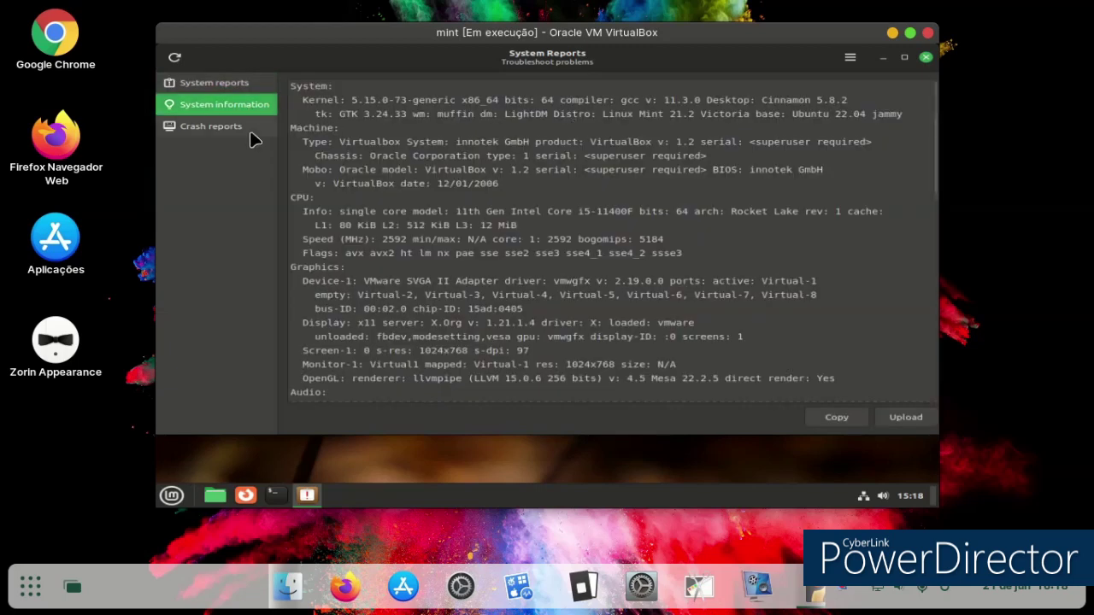
{"action": "left_click", "coordinate": [250, 130]}
{"action": "left_click", "coordinate": [926, 57]}
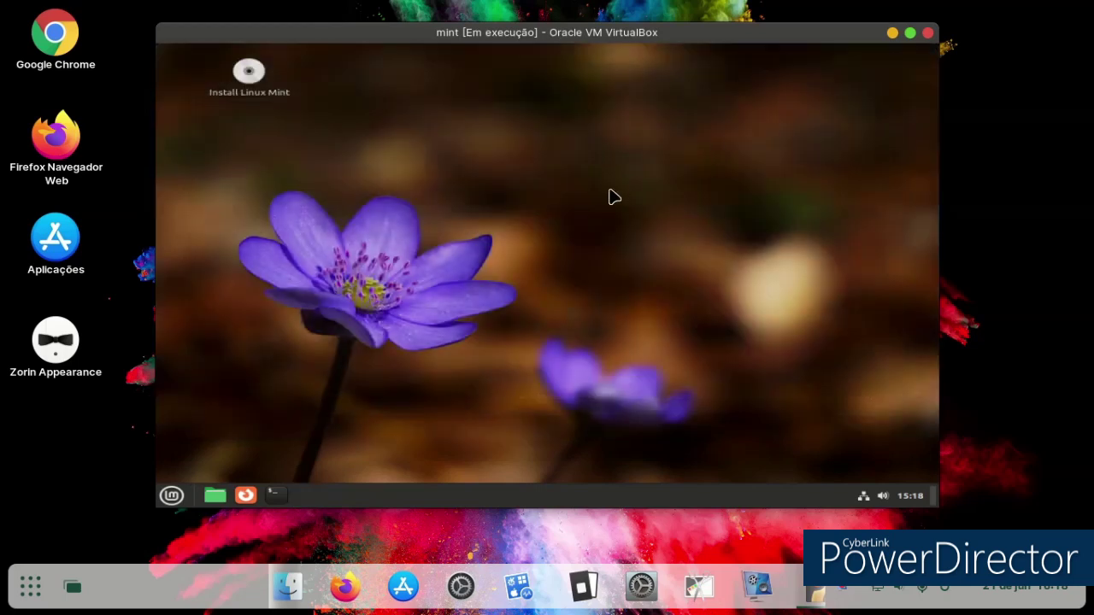
Set the desktop background to the Dubai picture from the Victoria collection and close the background settings
{"action": "right_click", "coordinate": [557, 194]}
{"action": "left_click", "coordinate": [595, 268]}
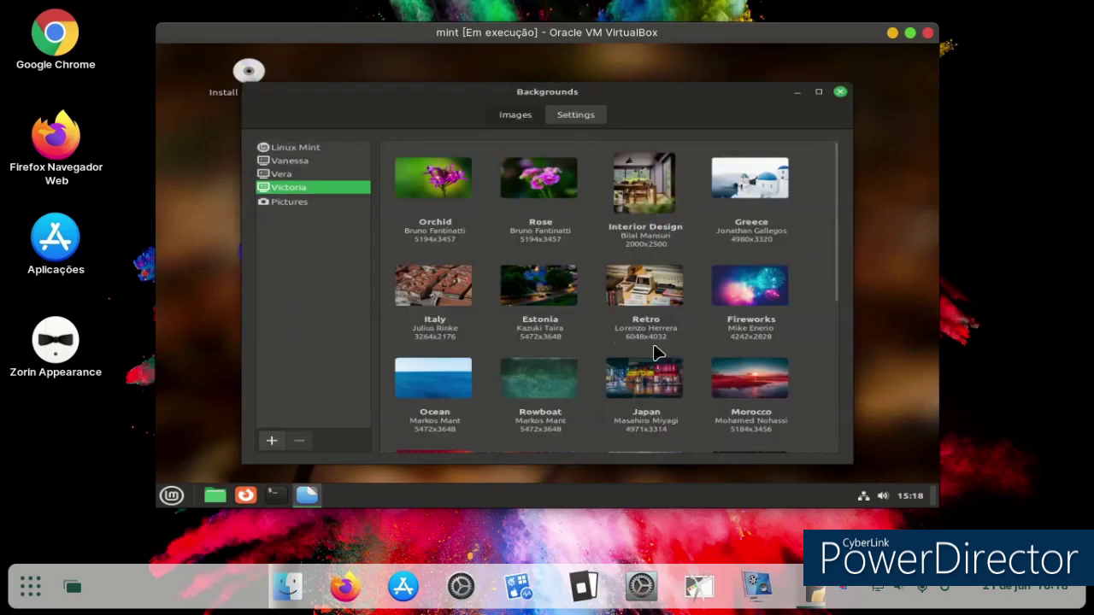
{"action": "left_click_drag", "start_coordinate": [837, 274], "coordinate": [808, 427]}
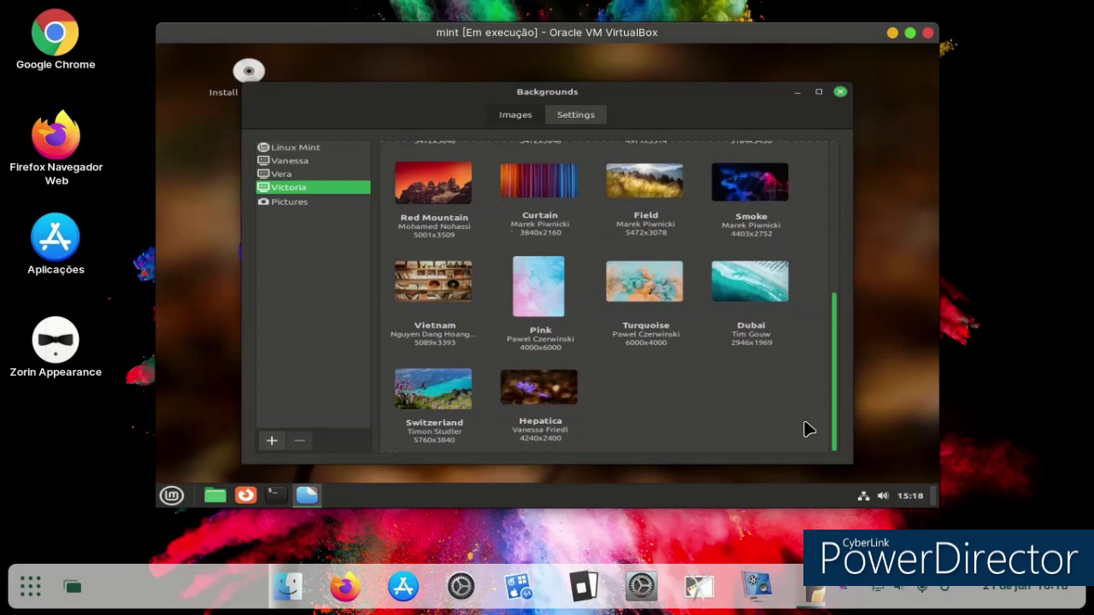
{"action": "left_click", "coordinate": [741, 292]}
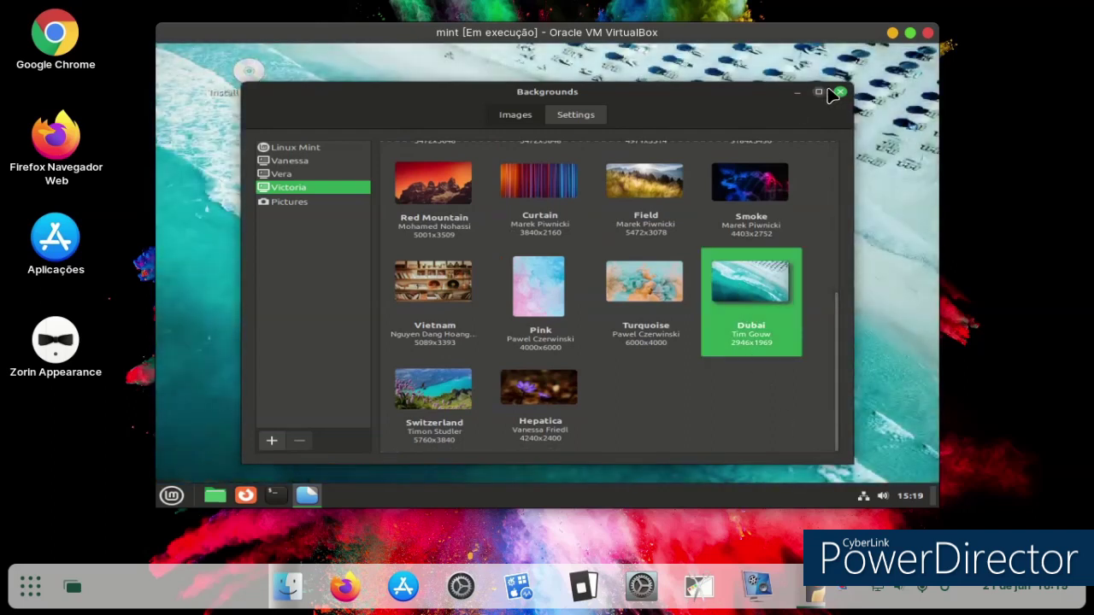
{"action": "left_click", "coordinate": [840, 91]}
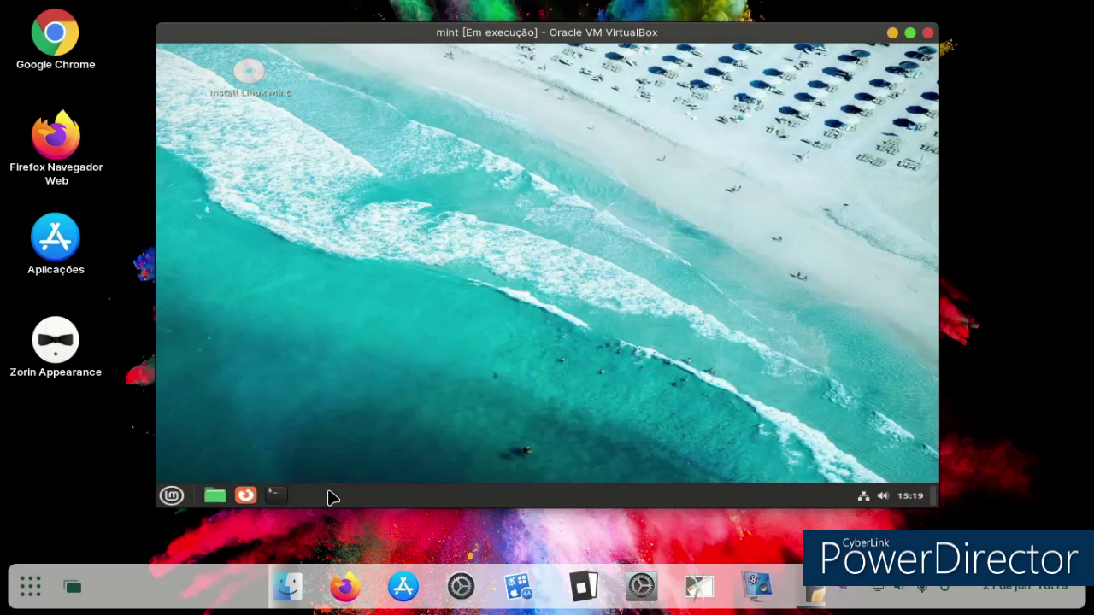
Set the panel height to 39 in the panel settings and close them
{"action": "right_click", "coordinate": [332, 498]}
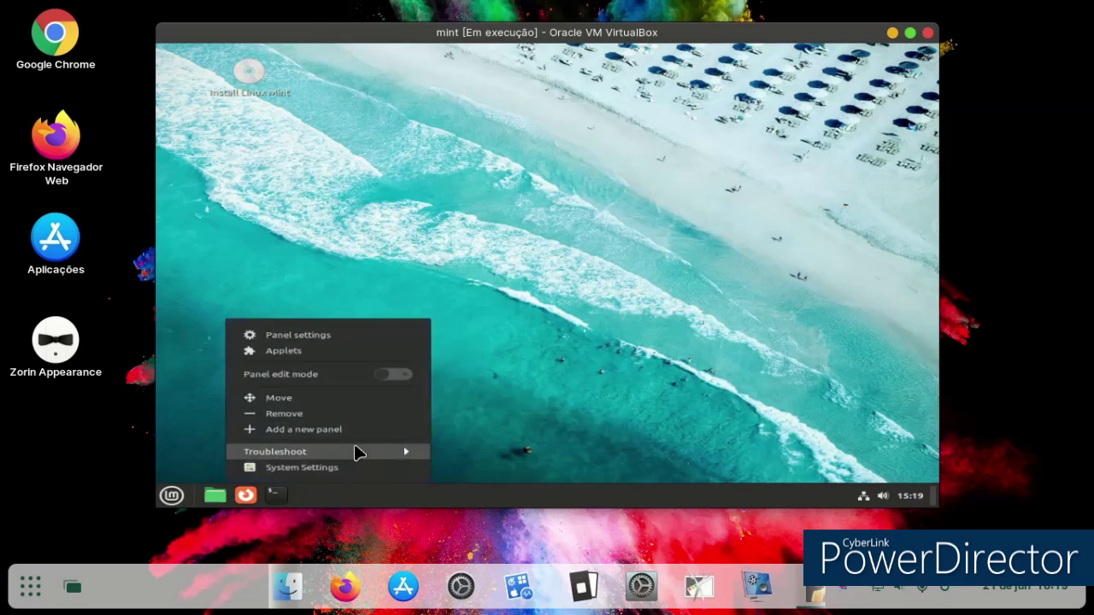
{"action": "left_click", "coordinate": [337, 337]}
{"action": "mouse_move", "coordinate": [553, 246]}
{"action": "left_mouse_down"}
{"action": "mouse_move", "coordinate": [592, 250]}
{"action": "mouse_move", "coordinate": [551, 259]}
{"action": "left_mouse_up"}
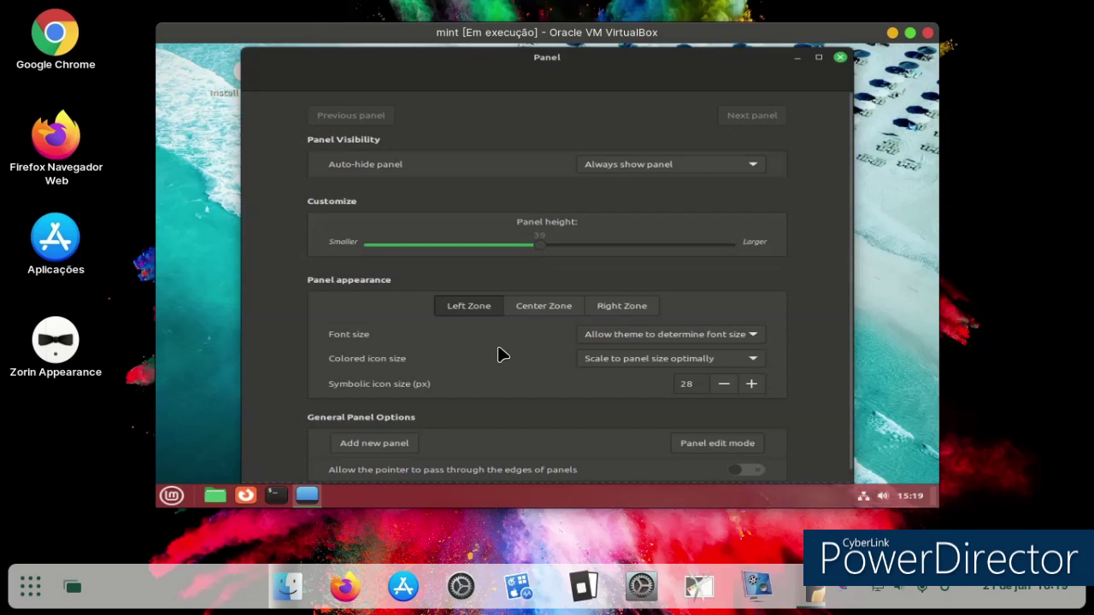
{"action": "left_click", "coordinate": [840, 58]}
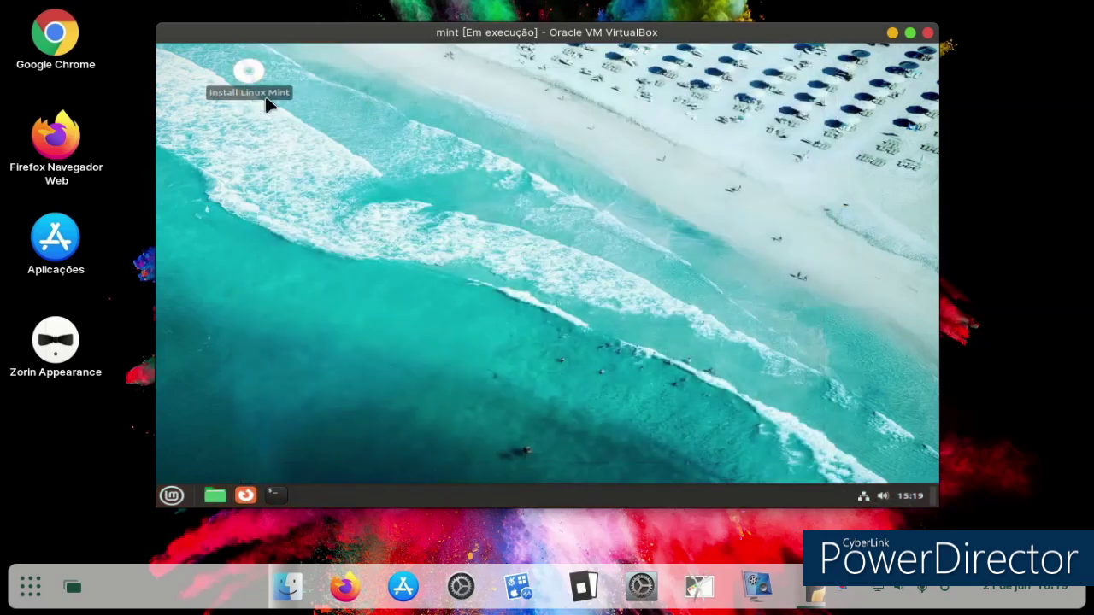
Launch the Linux Mint installer from the desktop and choose Português as the installation language
{"action": "left_click", "coordinate": [259, 76]}
{"action": "double_click", "coordinate": [248, 73]}
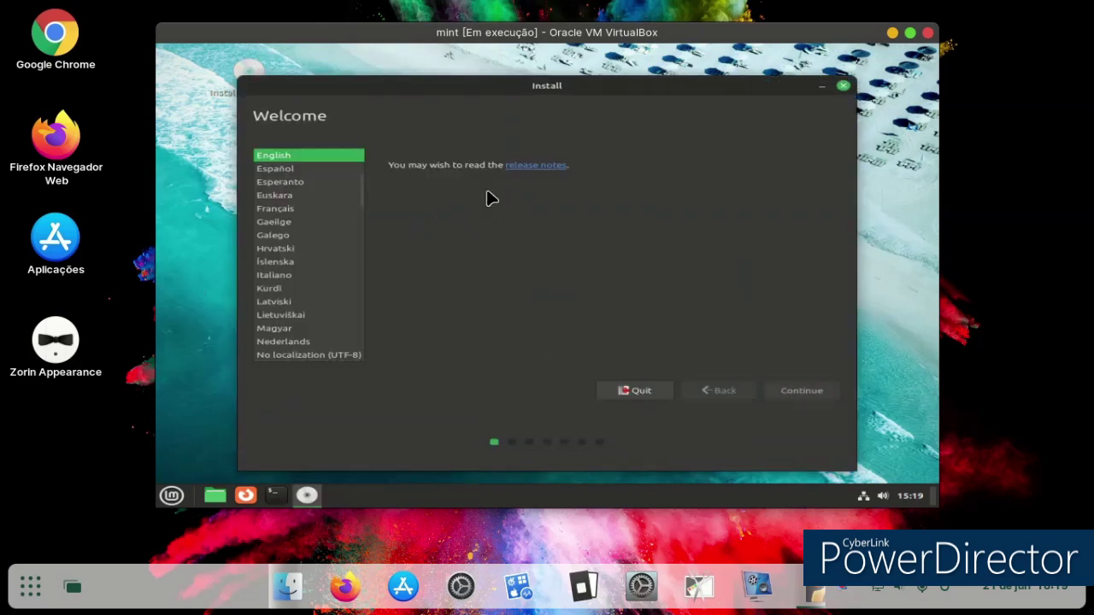
{"action": "scroll", "coordinate": [299, 208], "scroll_direction": "down", "scroll_amount": 5}
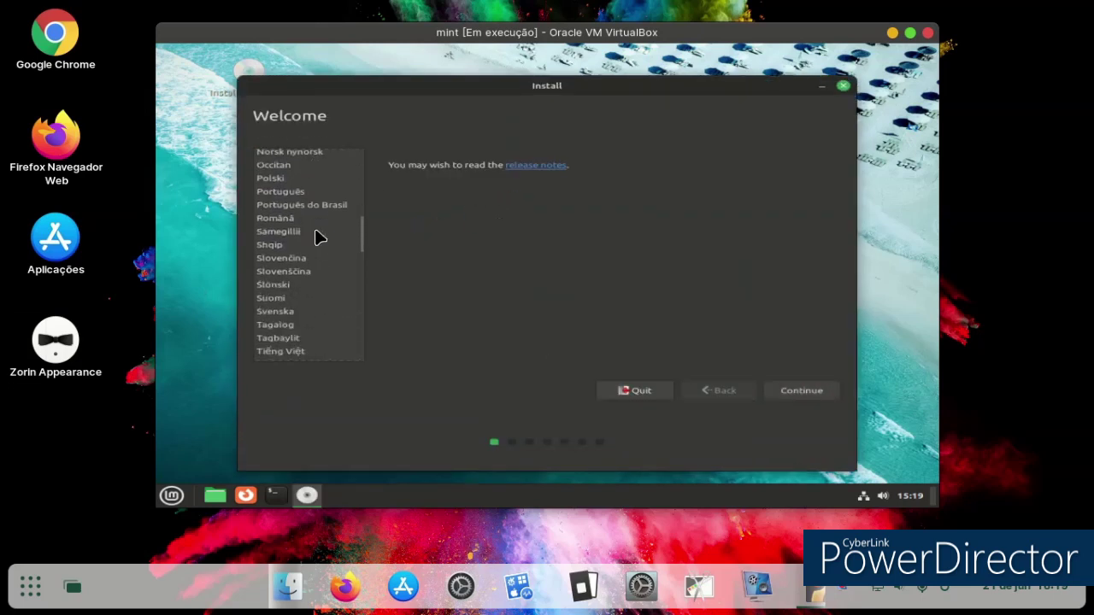
{"action": "left_click", "coordinate": [283, 191]}
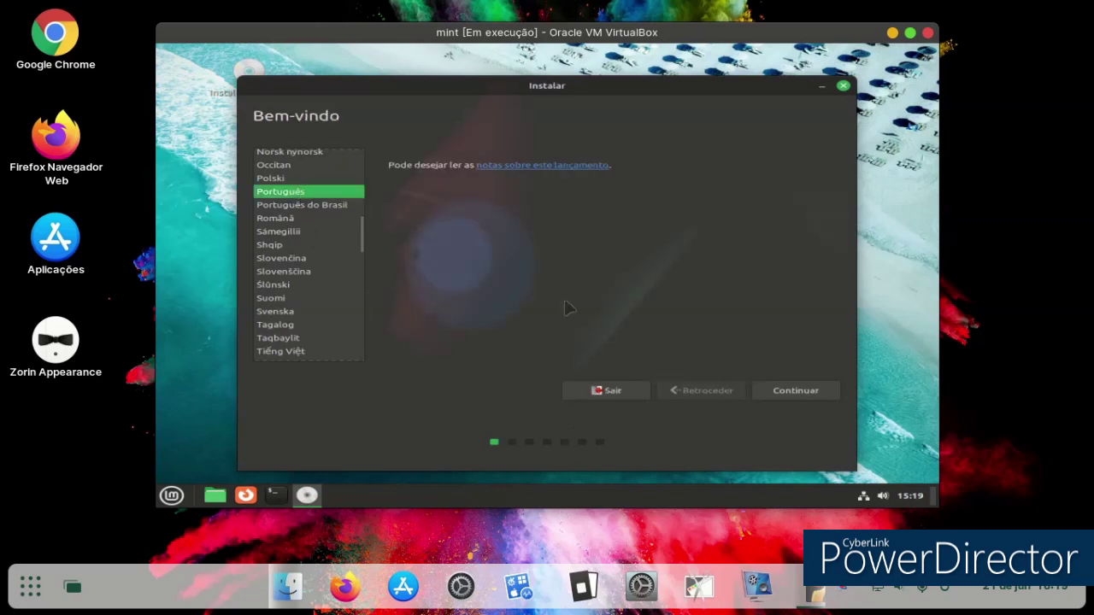
Continue through the installer's initial pages, past the multimedia codecs, to the installation type
{"action": "left_click", "coordinate": [806, 389]}
{"action": "left_click", "coordinate": [788, 395]}
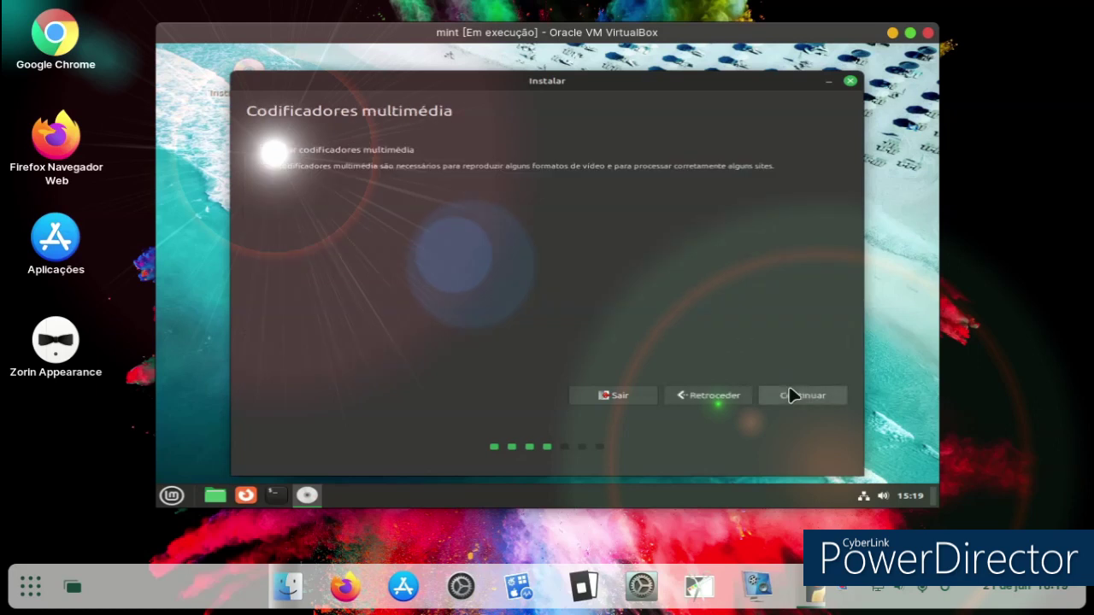
{"action": "left_click", "coordinate": [779, 397]}
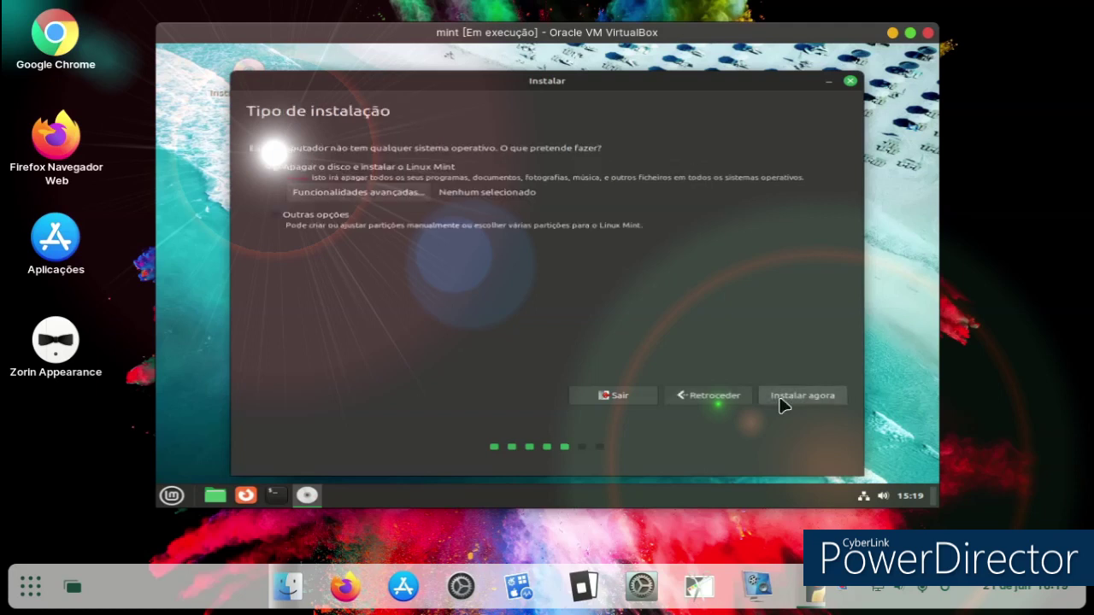
Start the installation, confirm writing the partition changes to the disk and accept Lisbon as the location
{"action": "left_click", "coordinate": [789, 396]}
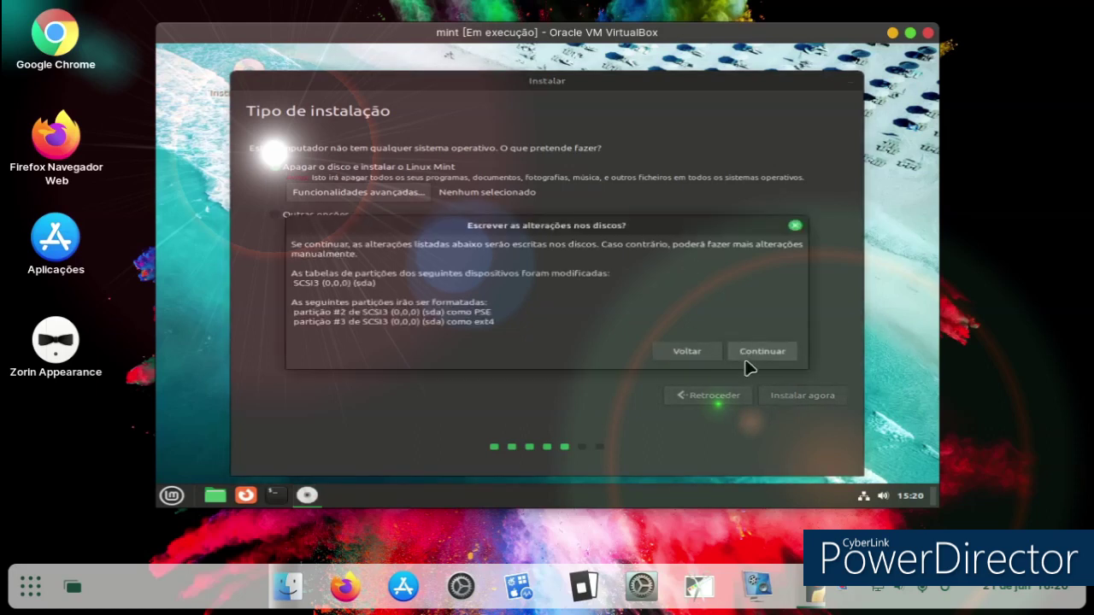
{"action": "left_click", "coordinate": [760, 352]}
{"action": "left_click", "coordinate": [782, 397]}
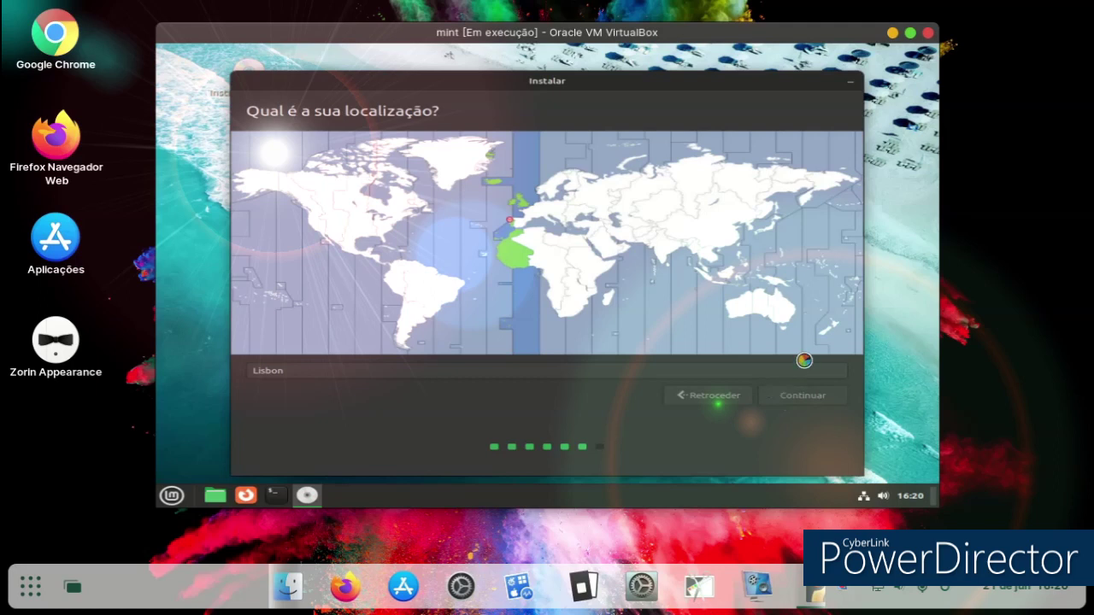
Enter the user's name, enter and confirm the account password, and submit the account details
{"action": "type", "text": "jose"}
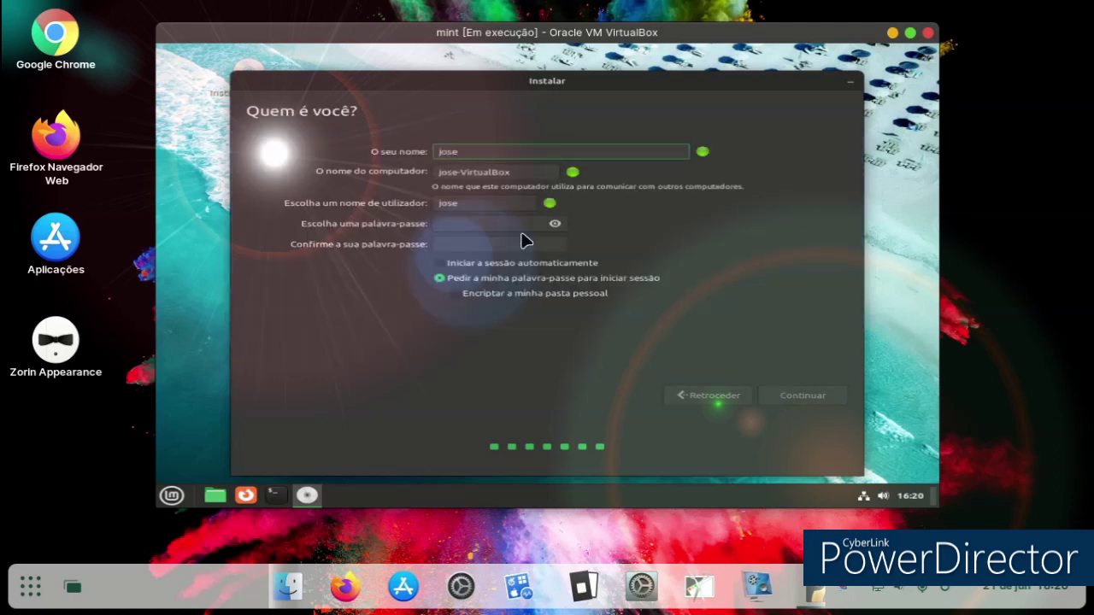
{"action": "left_click", "coordinate": [510, 224]}
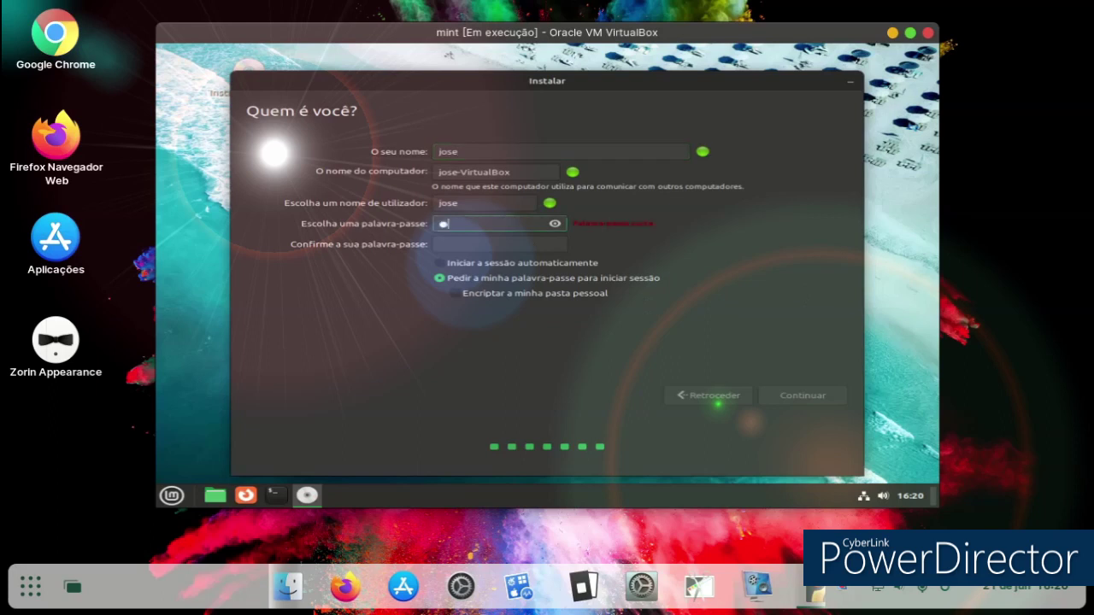
{"action": "type", "text": "•••••••••••••"}
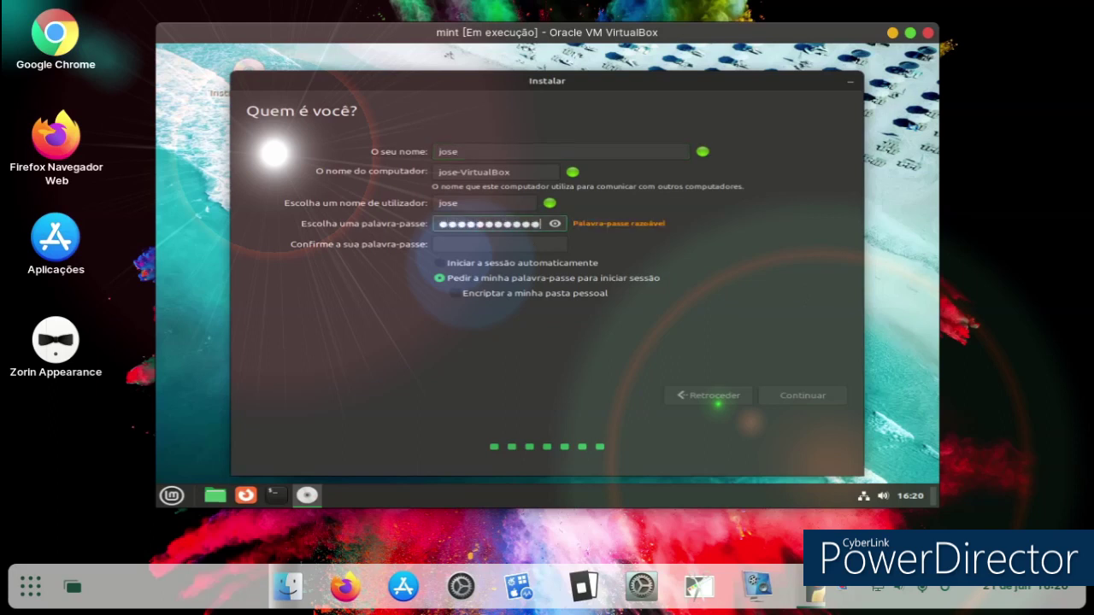
{"action": "left_click", "coordinate": [497, 243]}
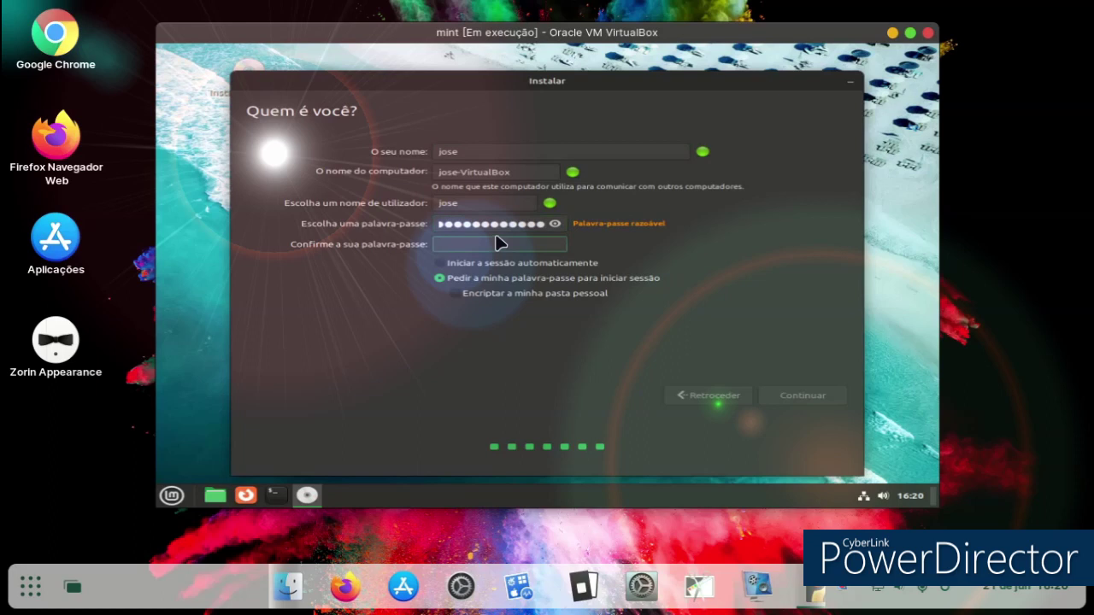
{"action": "type", "text": "•••••••••••••"}
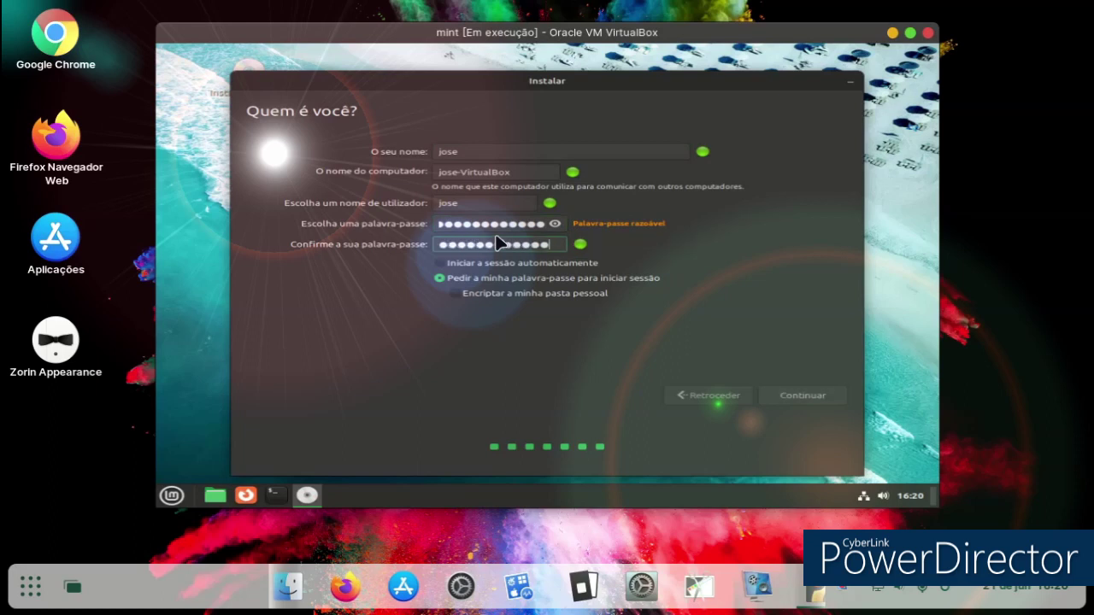
{"action": "left_click", "coordinate": [776, 403]}
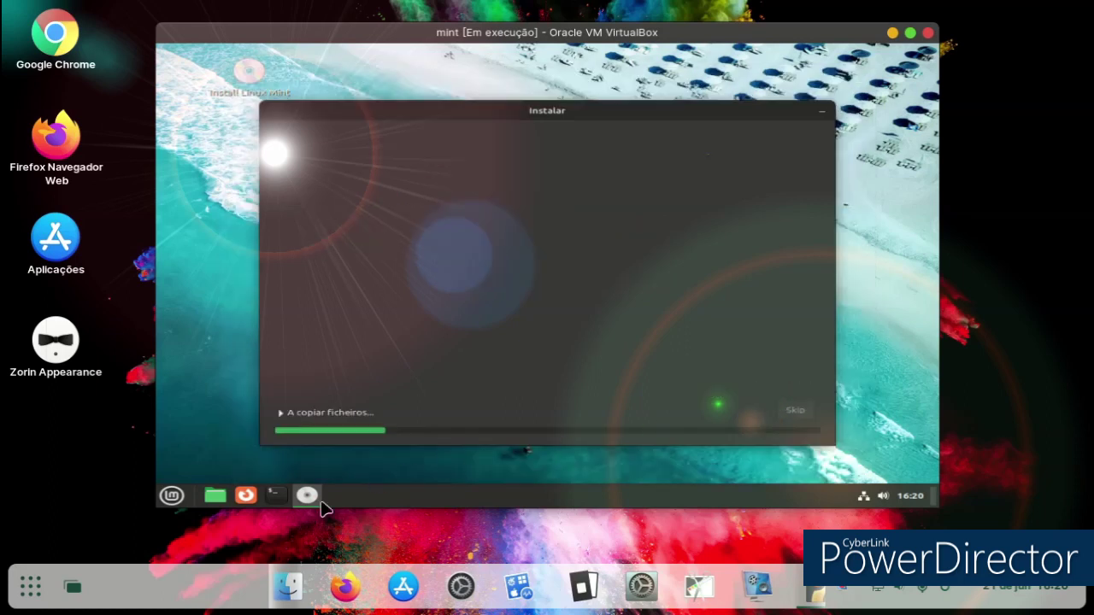
Launch Hypnotix from the Sound & Video applications and browse its TV channels by country and its Italy movies
{"action": "left_click", "coordinate": [172, 494]}
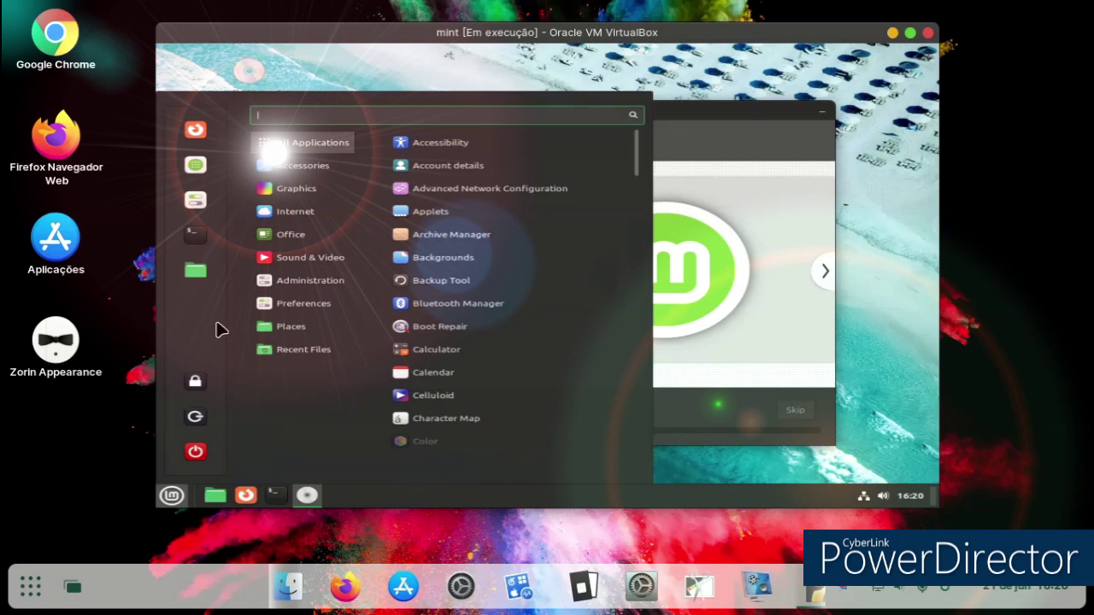
{"action": "mouse_move", "coordinate": [299, 264]}
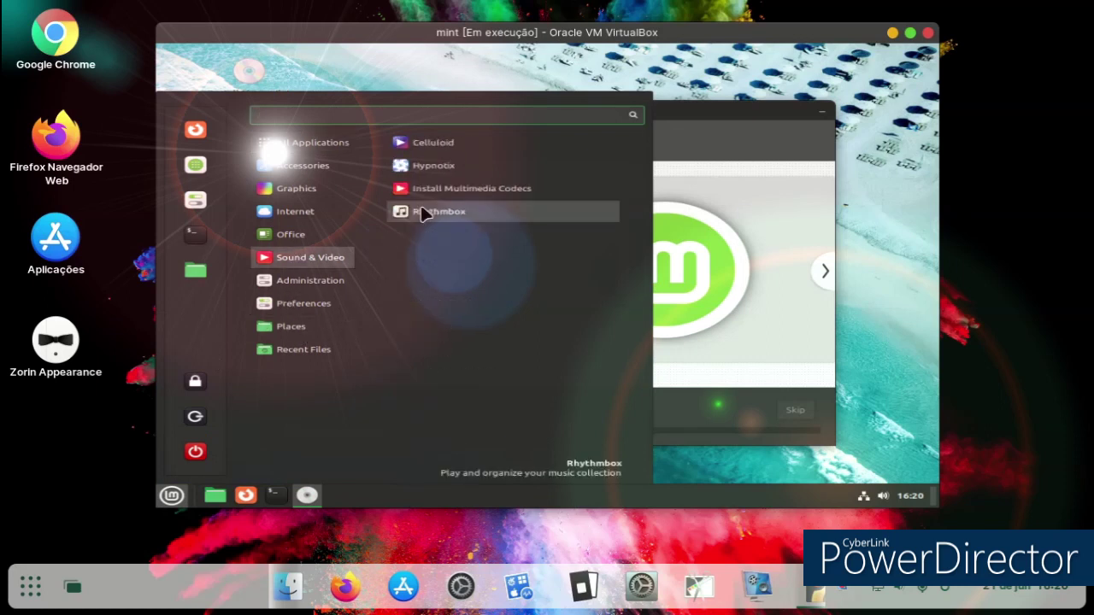
{"action": "left_click", "coordinate": [430, 175]}
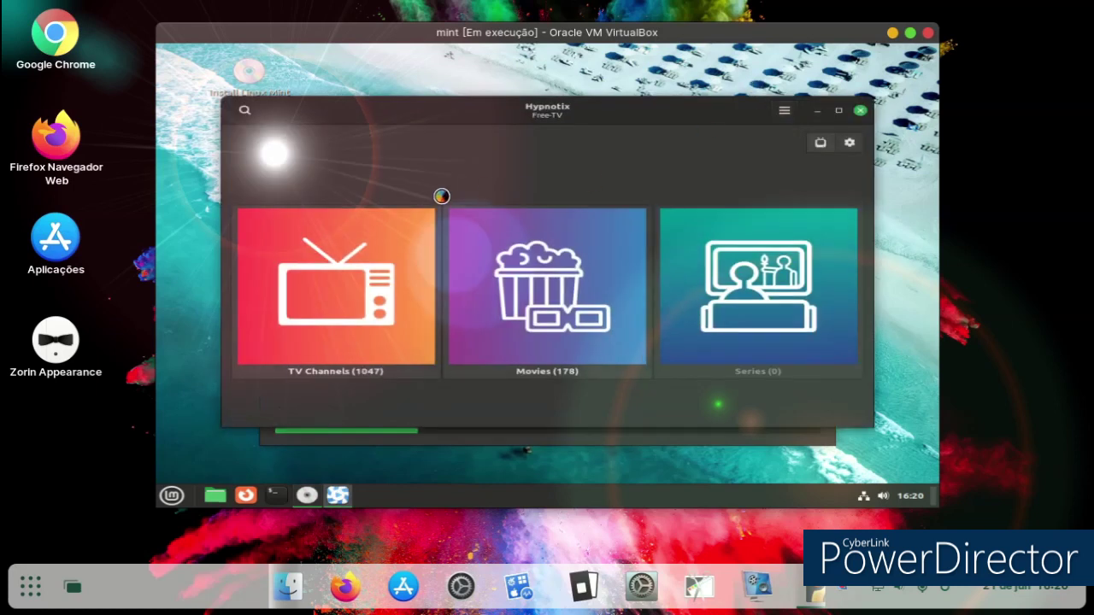
{"action": "left_click", "coordinate": [403, 242]}
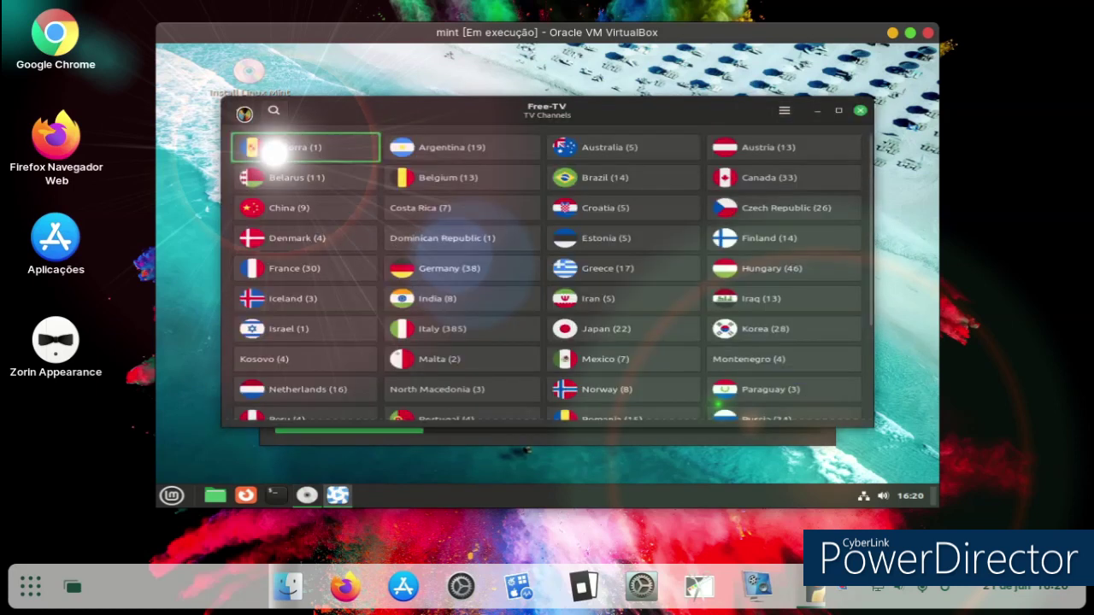
{"action": "left_click", "coordinate": [241, 110]}
{"action": "left_click", "coordinate": [516, 268]}
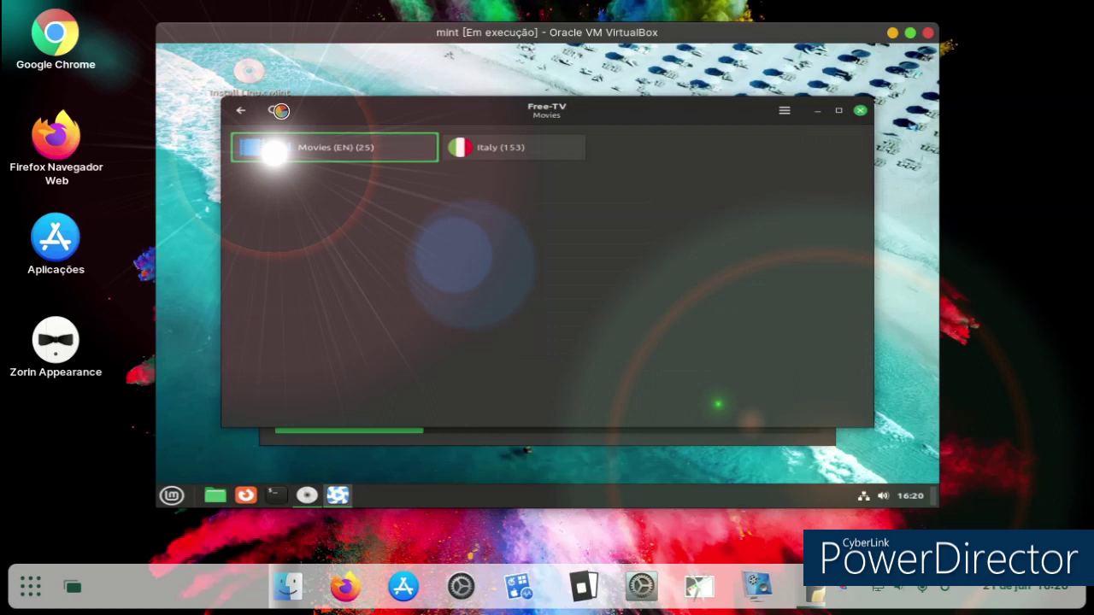
{"action": "left_click", "coordinate": [483, 149]}
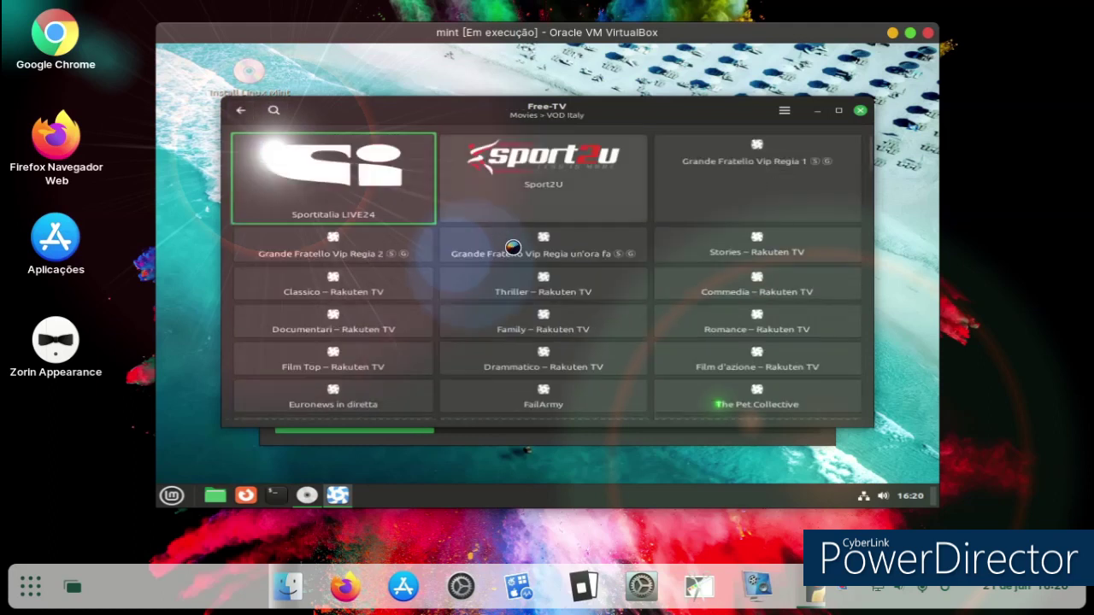
Play the Stories – Rakuten TV channel, move its video window aside and close Hypnotix
{"action": "left_click", "coordinate": [746, 312]}
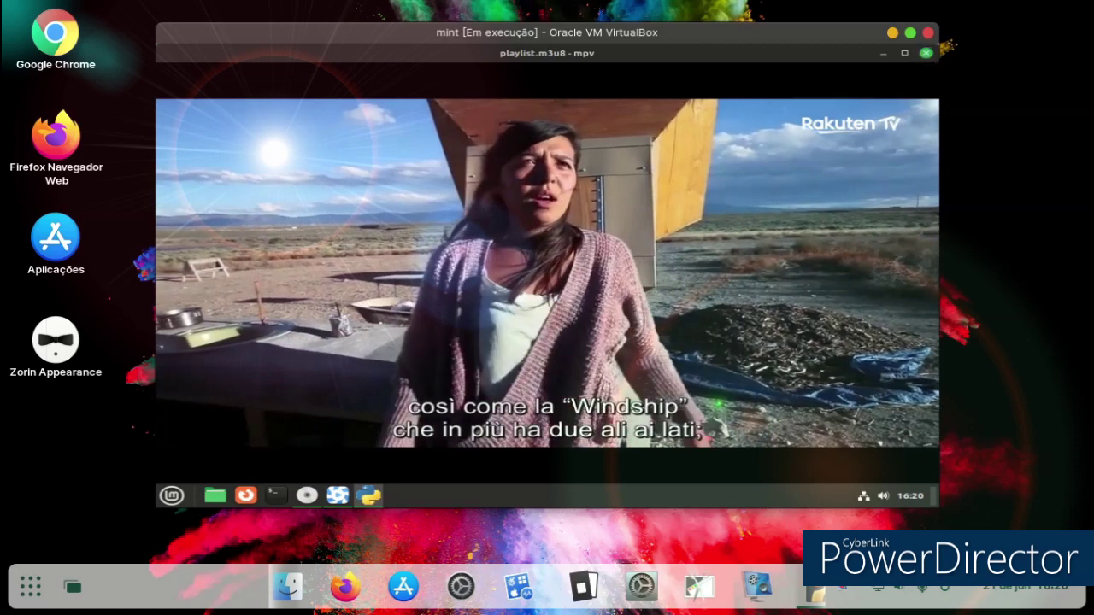
{"action": "left_click_drag", "start_coordinate": [613, 56], "coordinate": [702, 217]}
{"action": "left_click", "coordinate": [596, 116]}
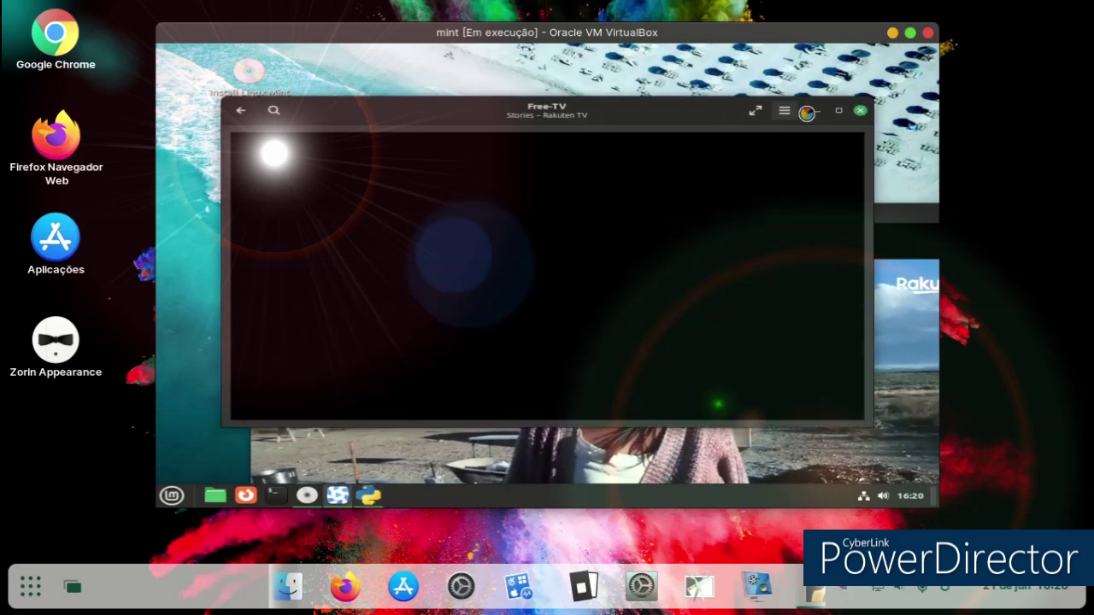
{"action": "left_click", "coordinate": [855, 111]}
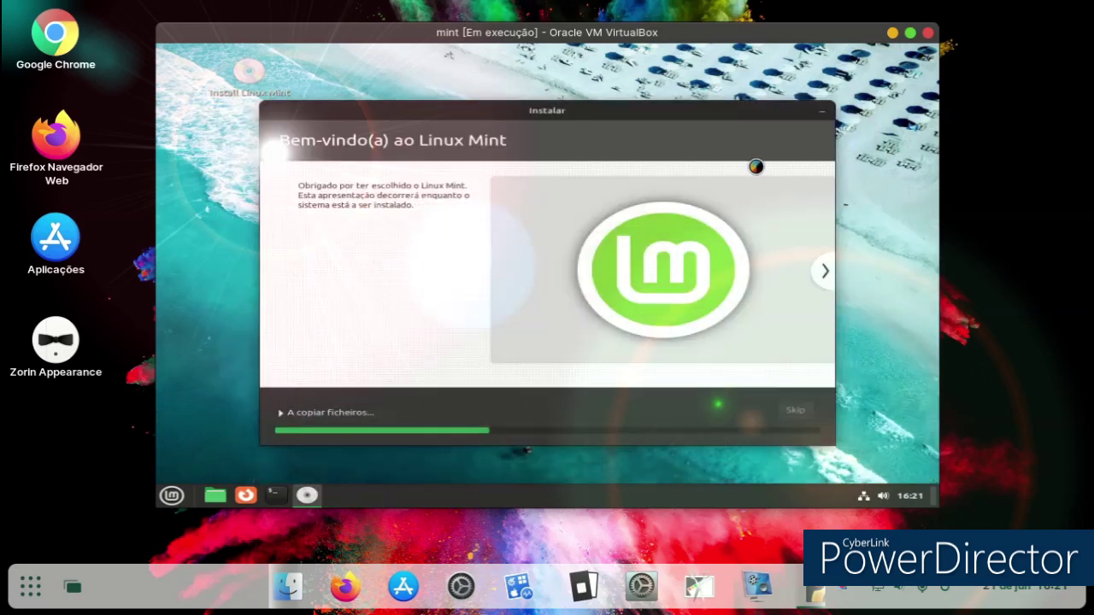
Launch Library from the Office applications and filter its recent and favorite documents by LibreOffice Calc
{"action": "left_click", "coordinate": [171, 495]}
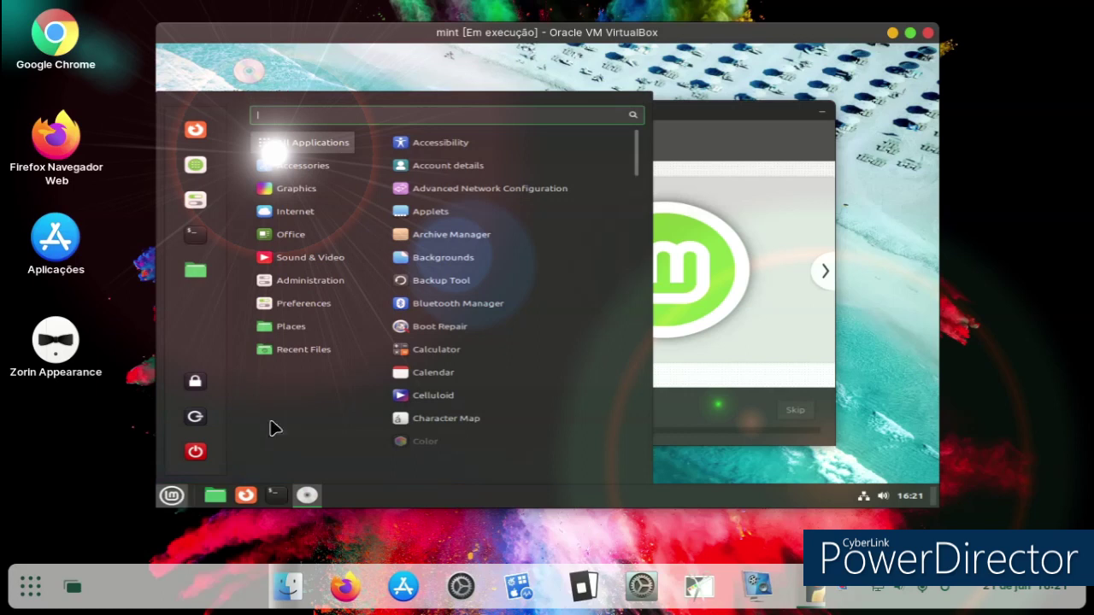
{"action": "mouse_move", "coordinate": [314, 236]}
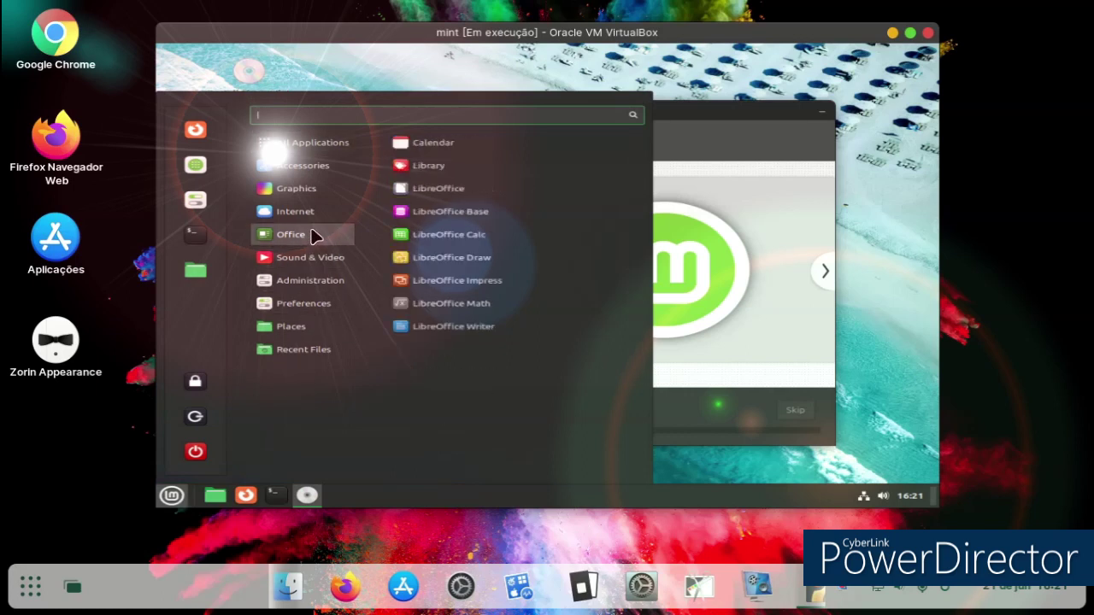
{"action": "left_click", "coordinate": [453, 165]}
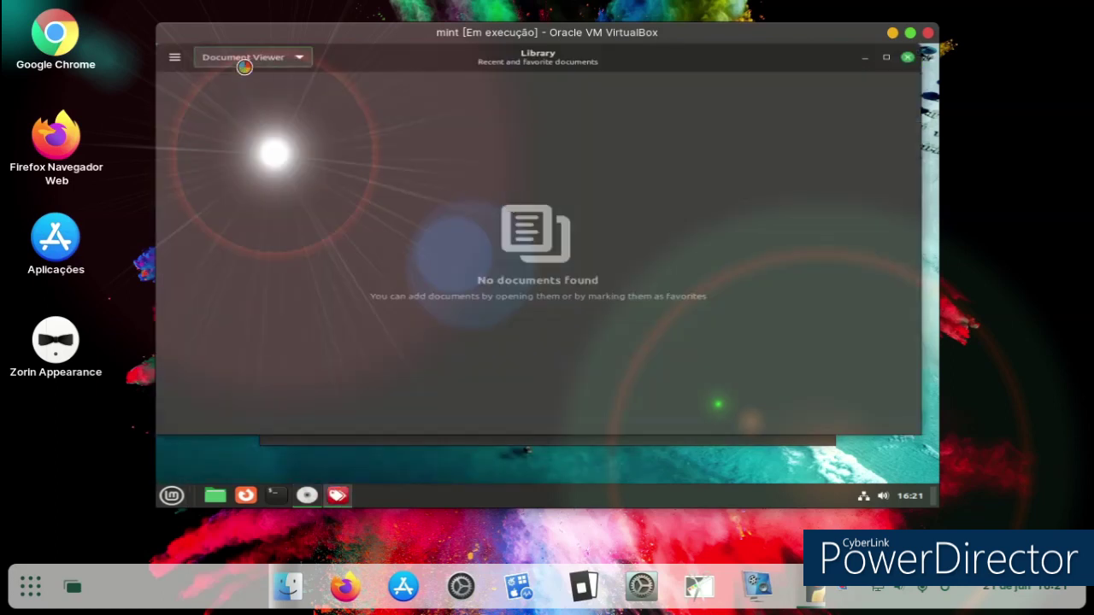
{"action": "left_click", "coordinate": [175, 58]}
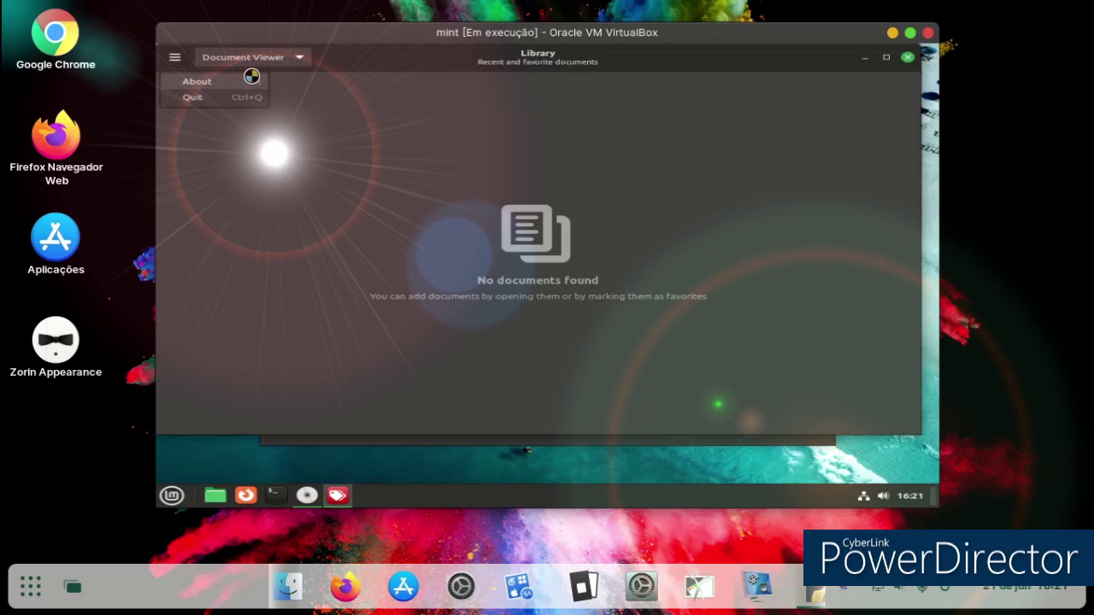
{"action": "left_click", "coordinate": [287, 60]}
{"action": "left_click", "coordinate": [289, 78]}
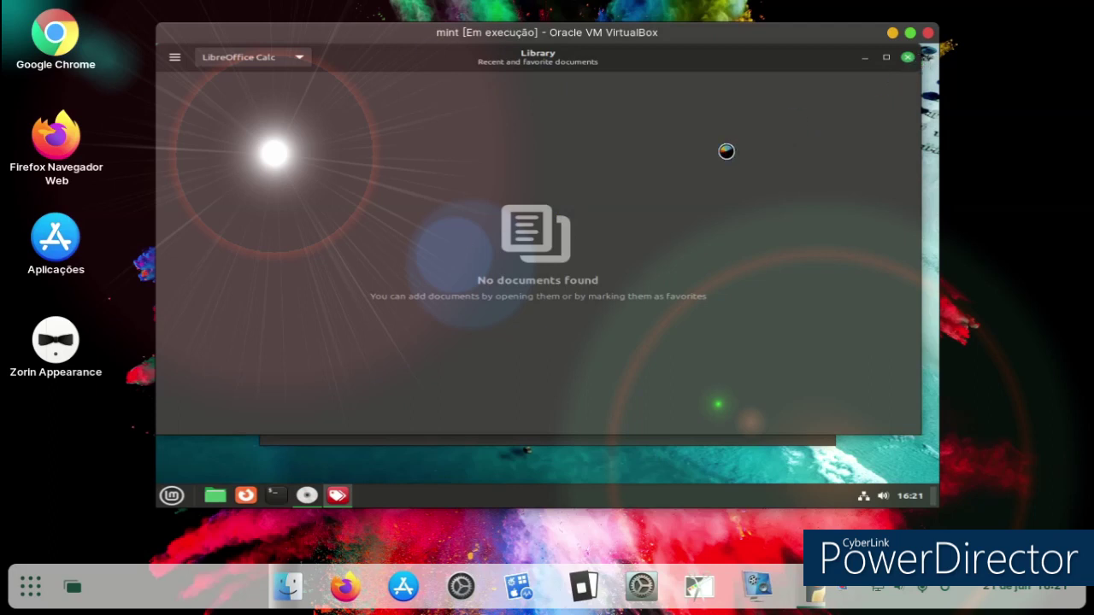
Open a terminal over the Library window, then close both the terminal and Library
{"action": "left_click", "coordinate": [180, 494]}
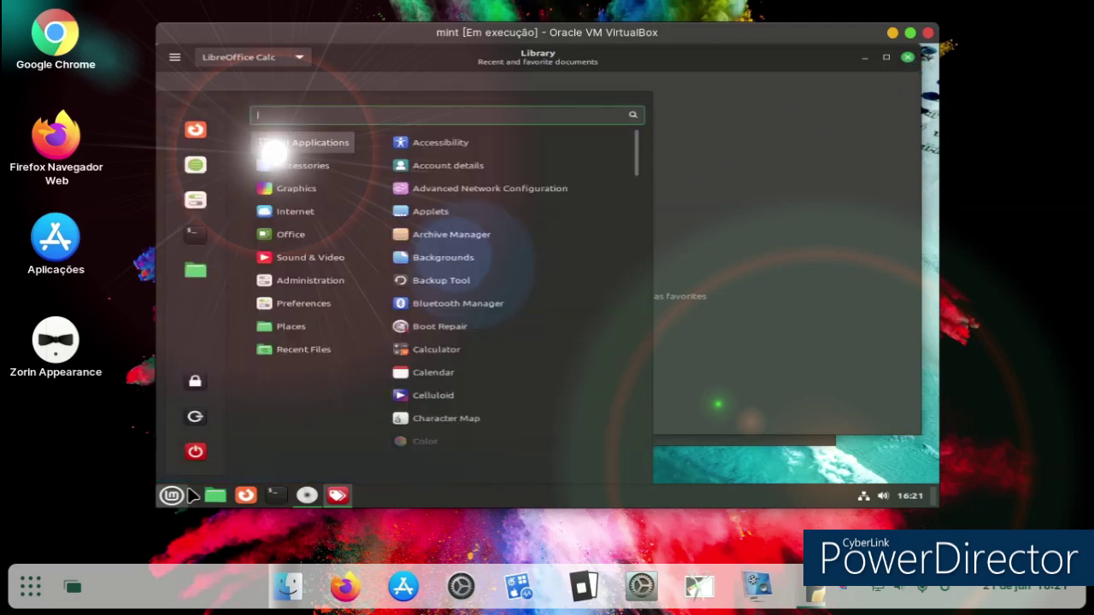
{"action": "left_click", "coordinate": [216, 248]}
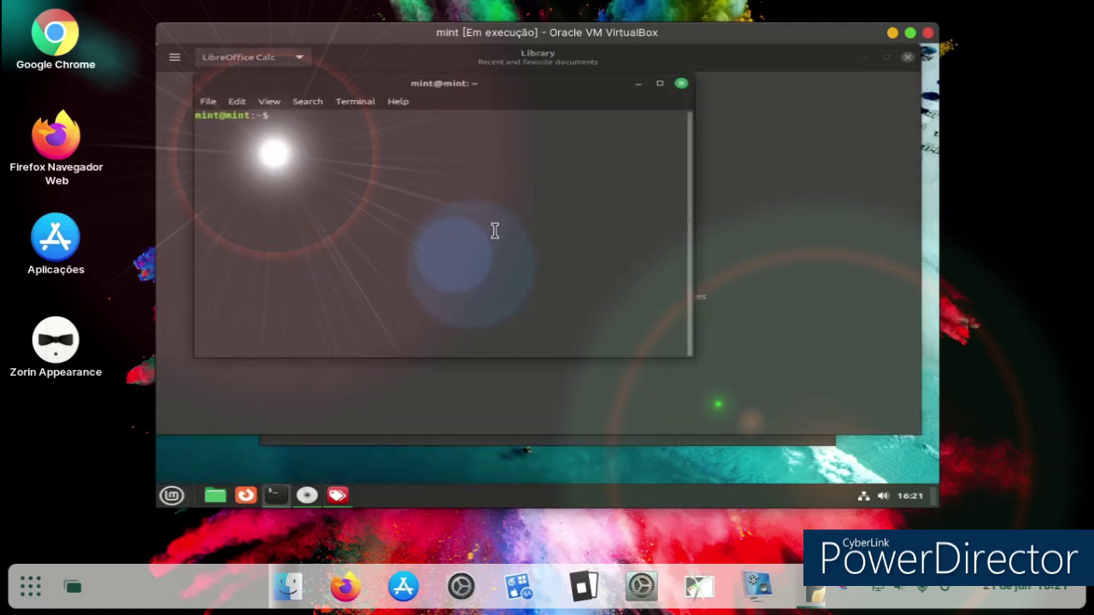
{"action": "left_click", "coordinate": [685, 83]}
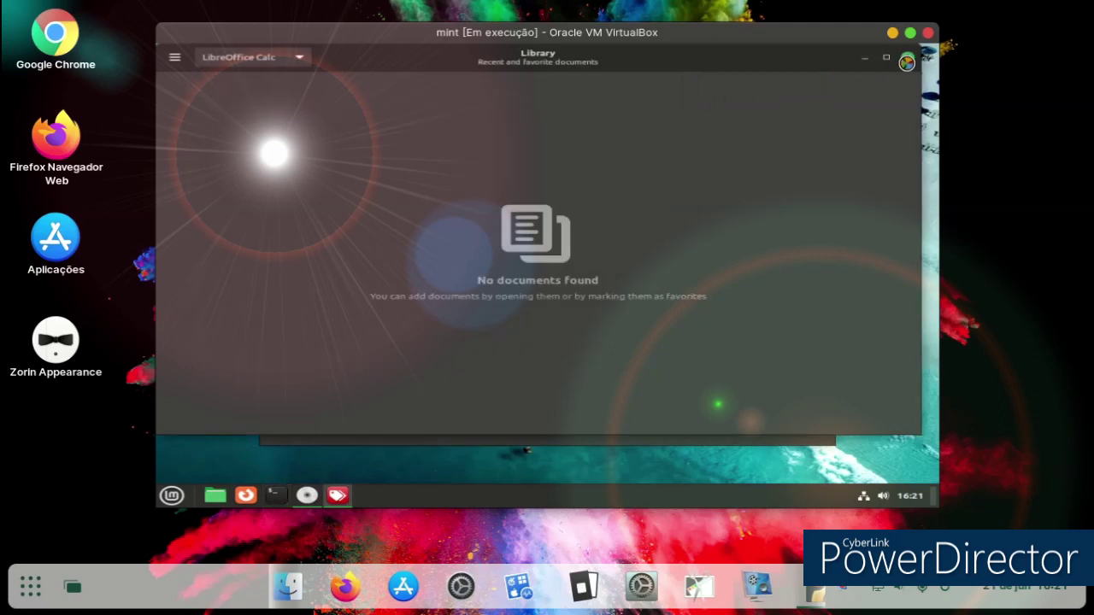
{"action": "left_click", "coordinate": [907, 57]}
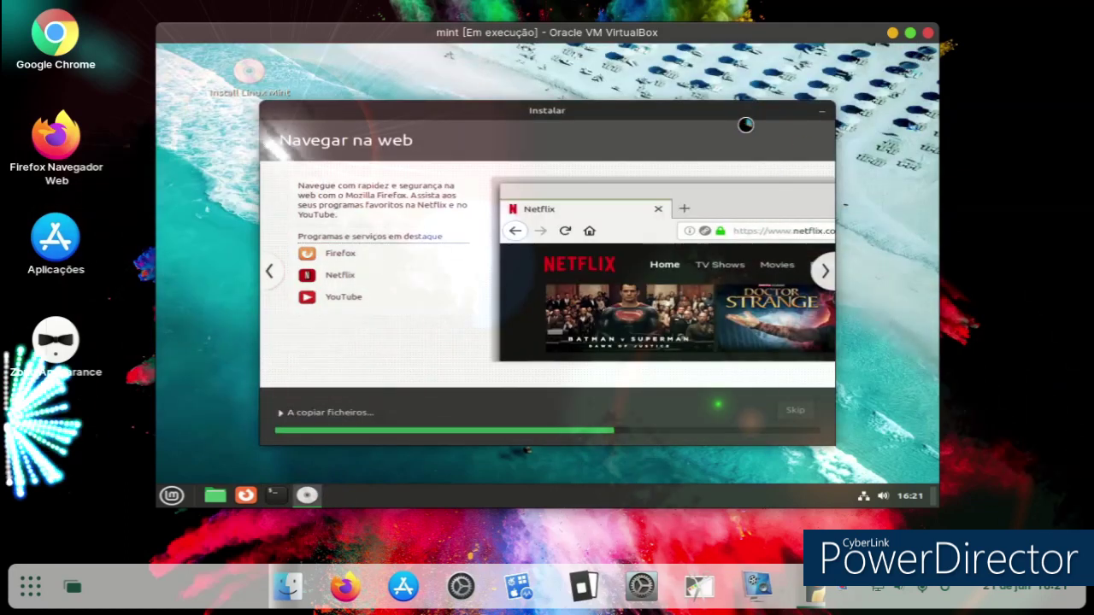
Move the installer window aside, browse the application categories and launch Software Manager from the Administration applications
{"action": "left_click_drag", "start_coordinate": [750, 116], "coordinate": [799, 102]}
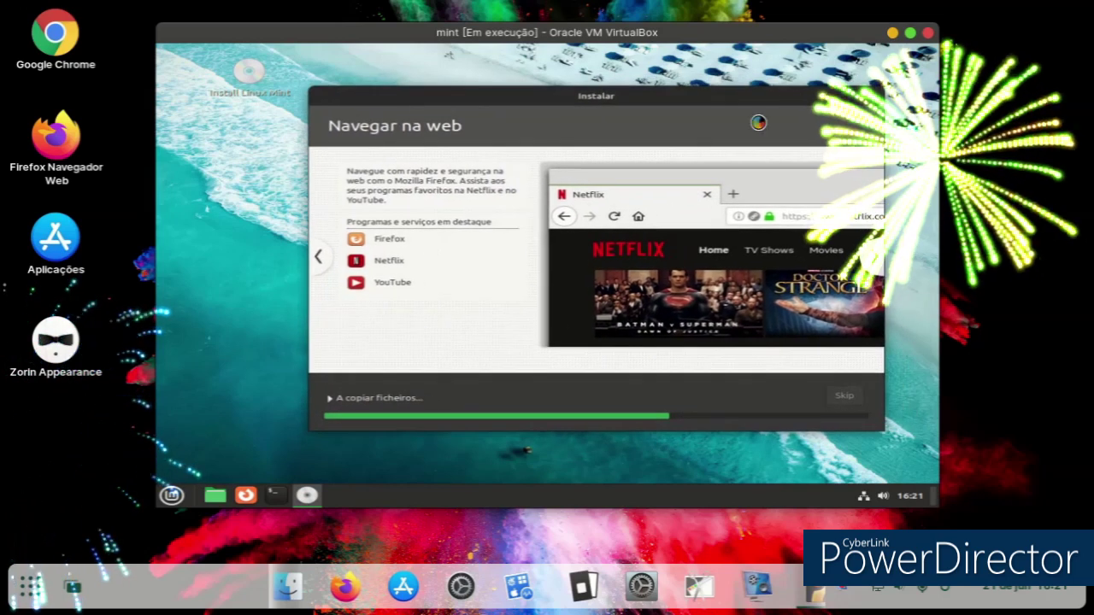
{"action": "left_click", "coordinate": [167, 494]}
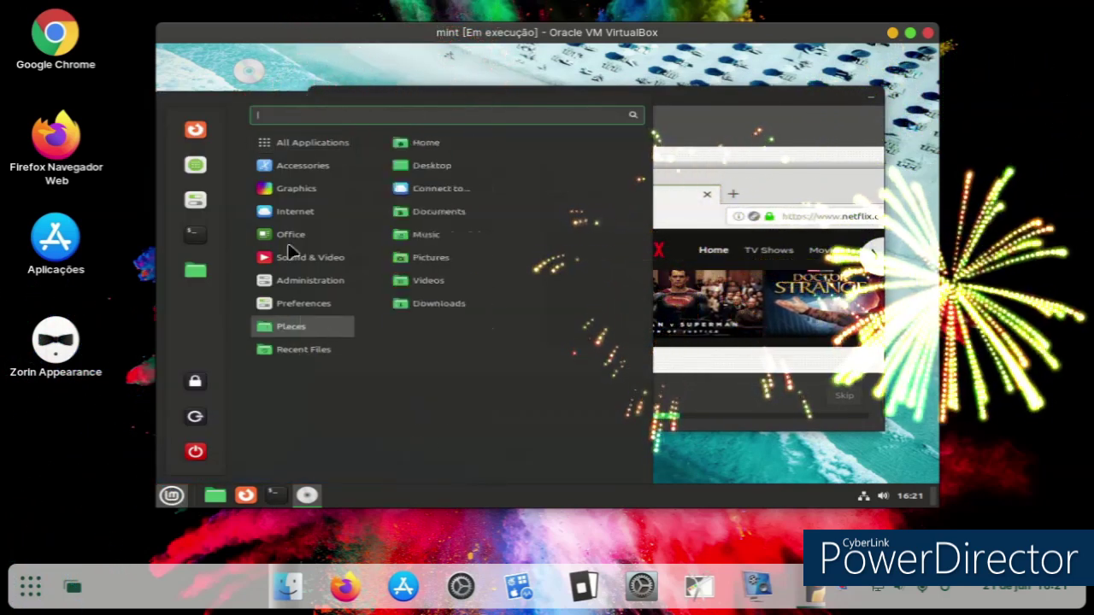
{"action": "mouse_move", "coordinate": [297, 169]}
{"action": "scroll", "coordinate": [496, 217], "scroll_direction": "down", "scroll_amount": 5}
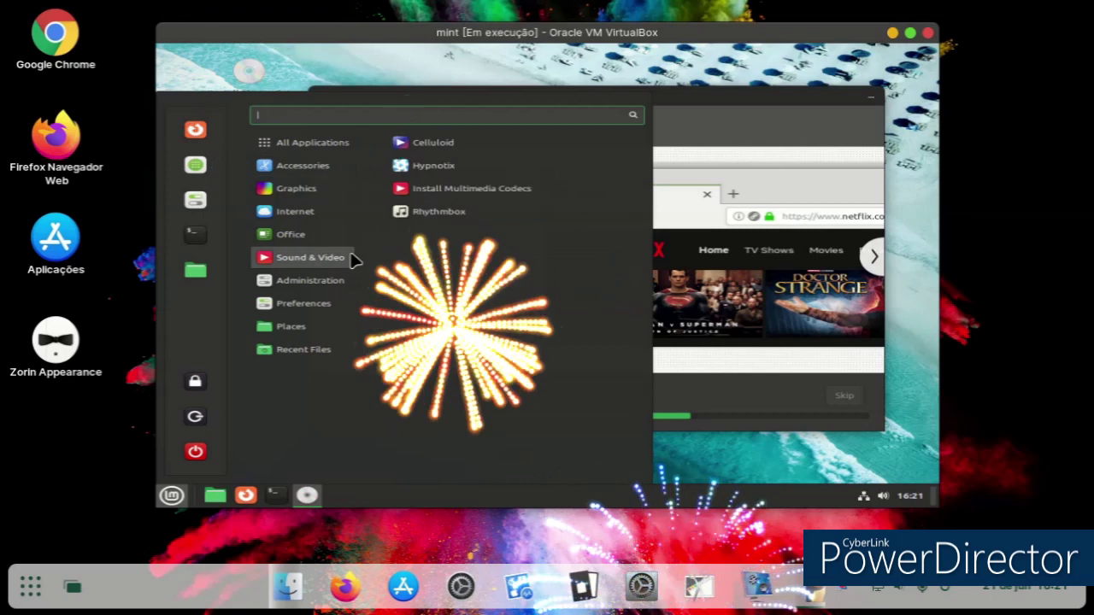
{"action": "mouse_move", "coordinate": [340, 278]}
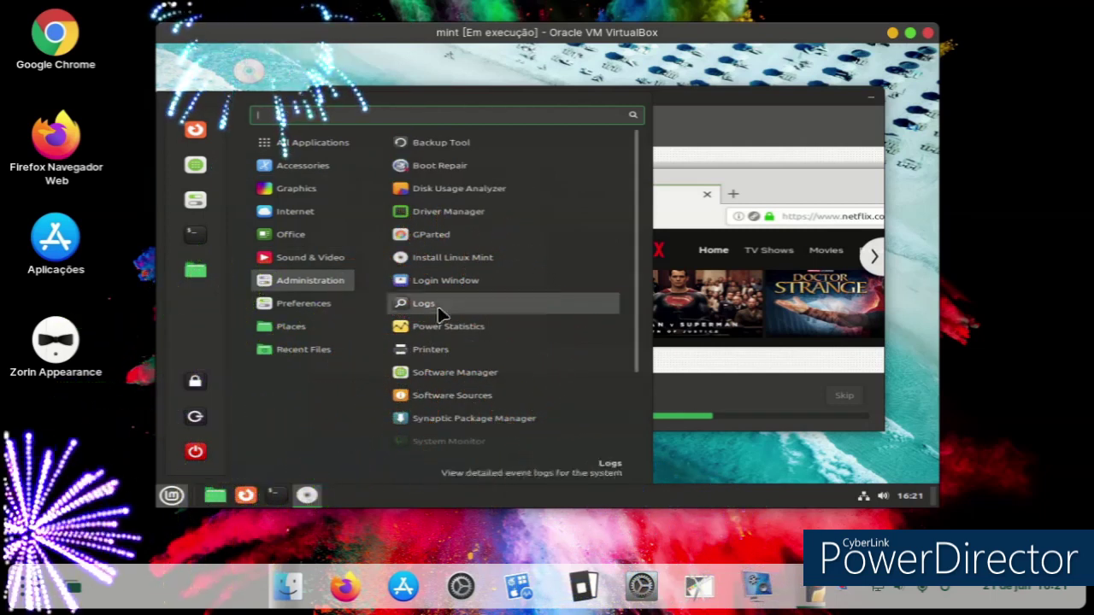
{"action": "left_click", "coordinate": [444, 378]}
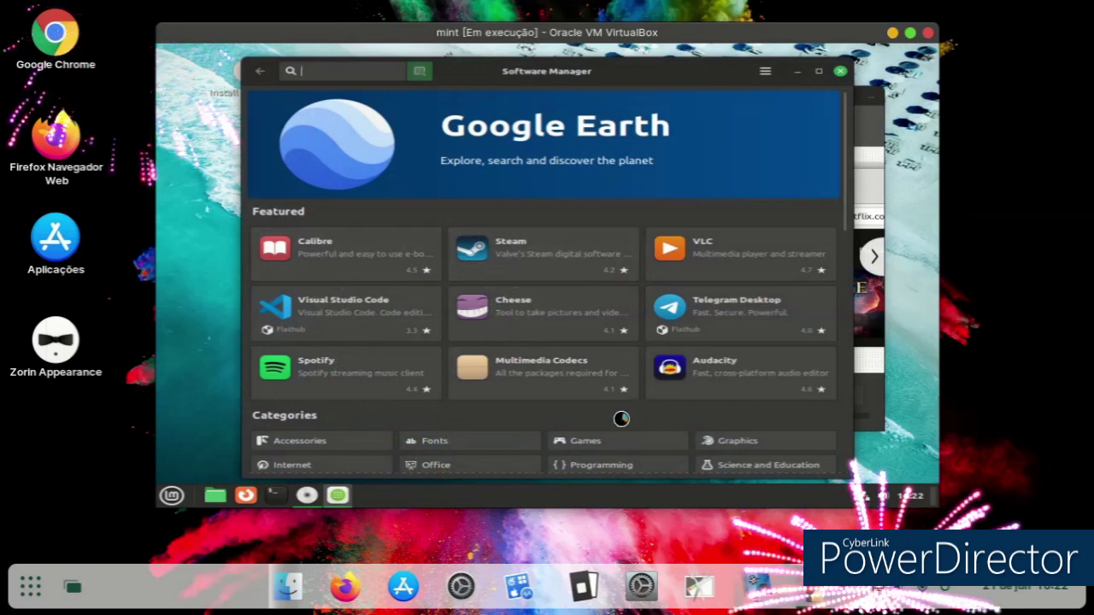
Browse the Internet category and the Top Rated applications in Software Manager, then close it
{"action": "left_click_drag", "start_coordinate": [845, 212], "coordinate": [833, 268]}
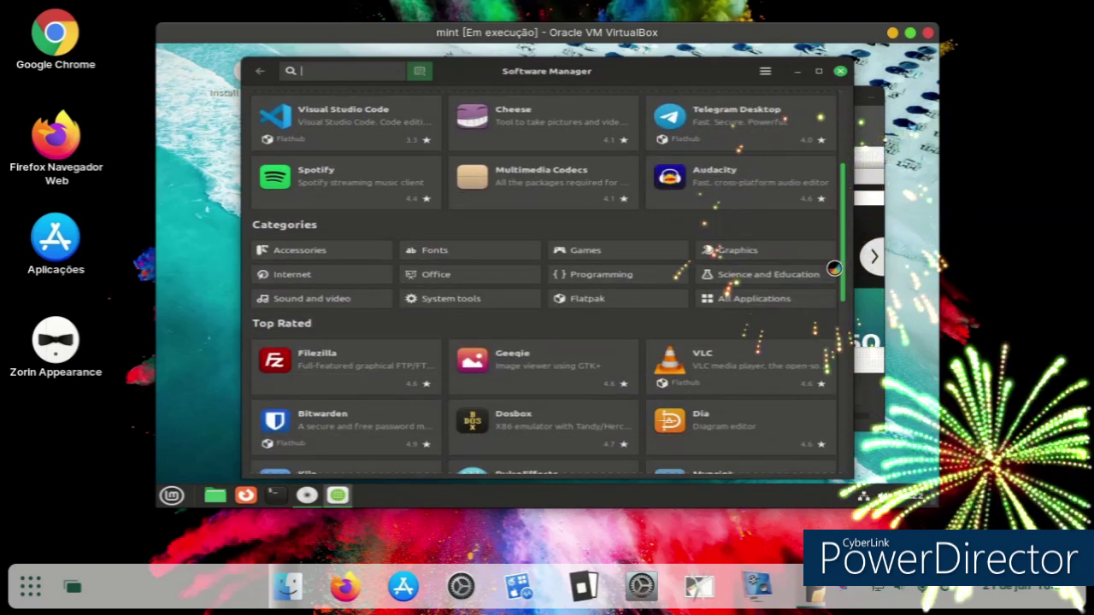
{"action": "left_click", "coordinate": [348, 280]}
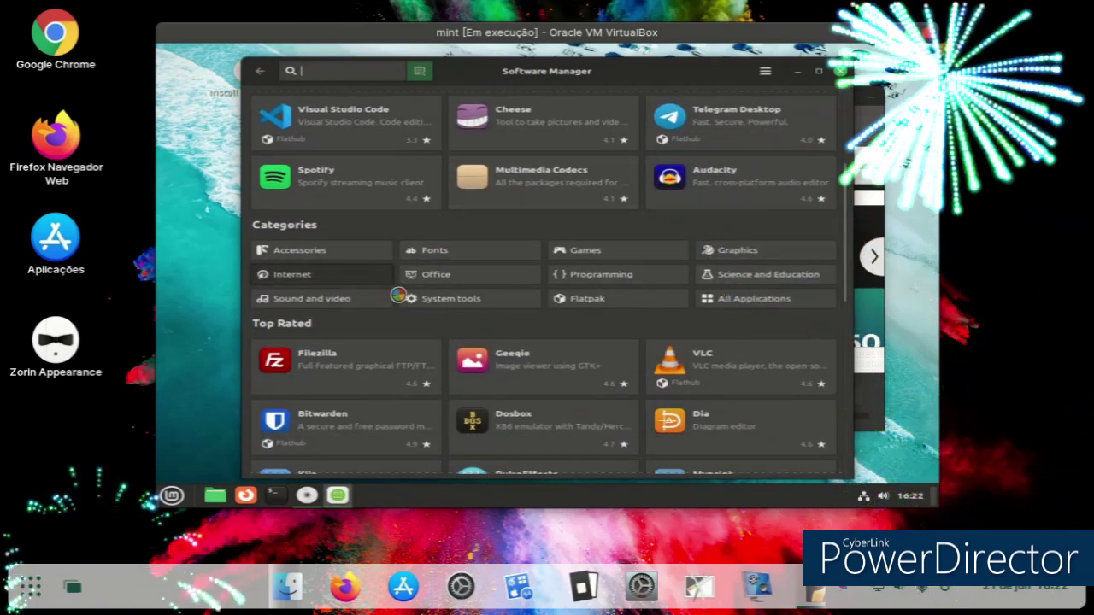
{"action": "scroll", "coordinate": [781, 251], "scroll_direction": "down", "scroll_amount": 10}
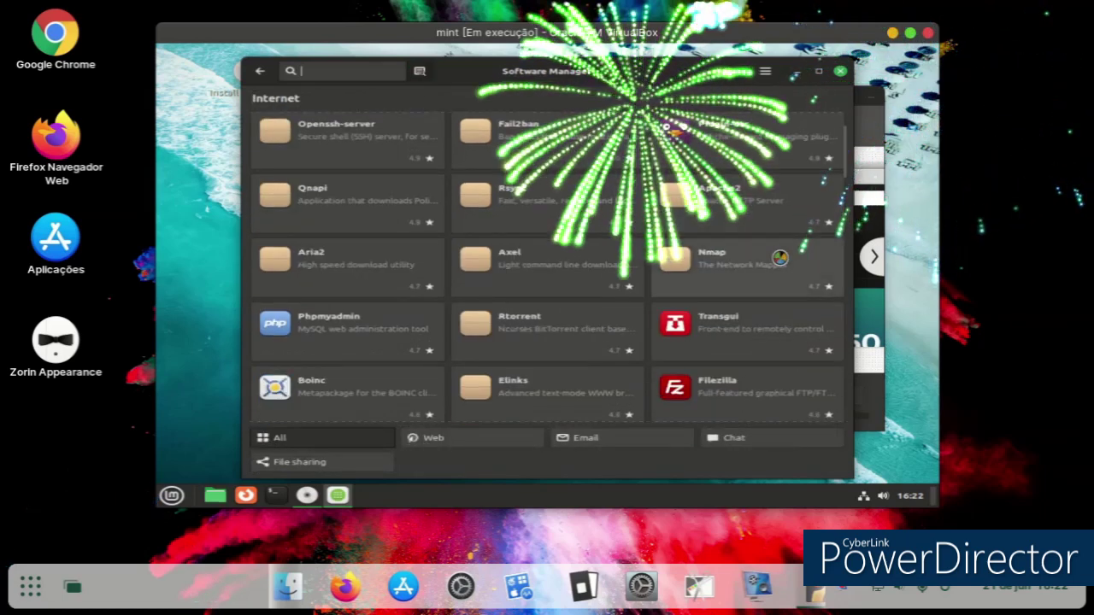
{"action": "scroll", "coordinate": [774, 274], "scroll_direction": "down", "scroll_amount": 10}
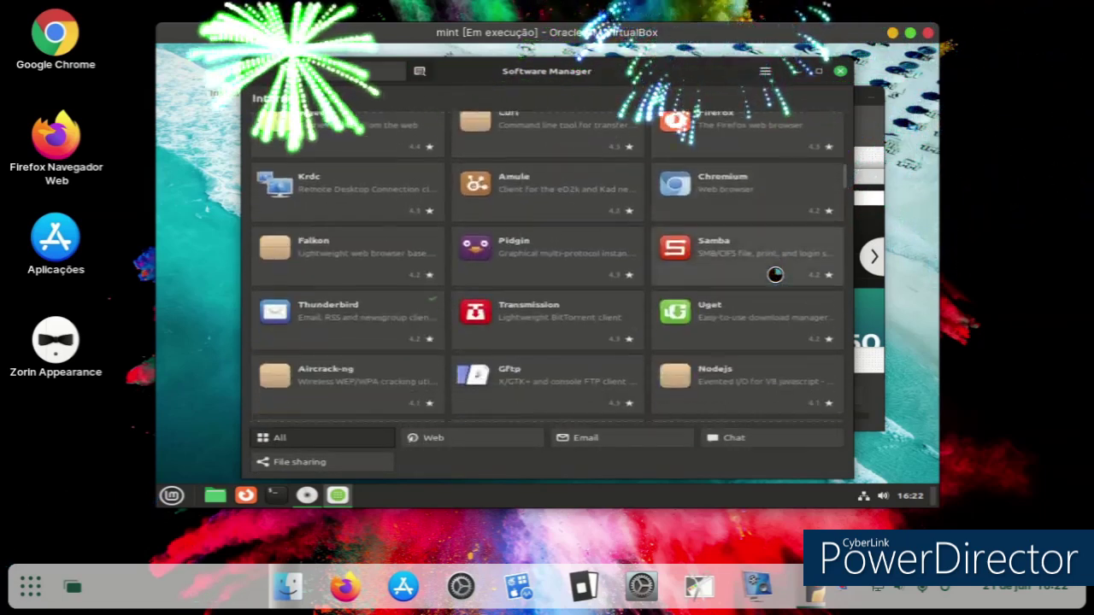
{"action": "scroll", "coordinate": [733, 266], "scroll_direction": "down", "scroll_amount": 10}
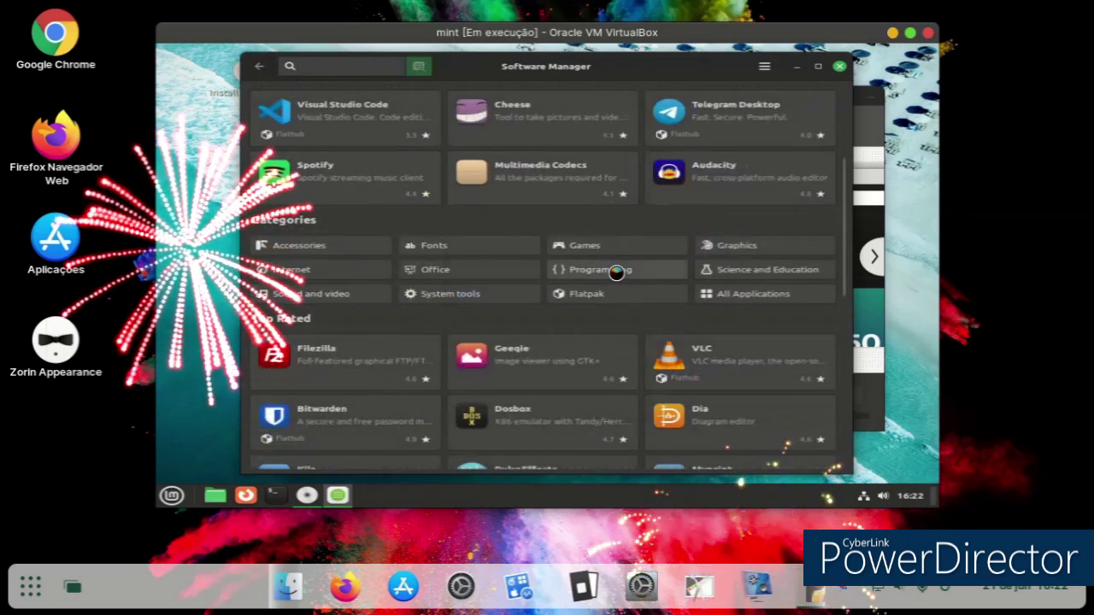
{"action": "scroll", "coordinate": [625, 312], "scroll_direction": "down", "scroll_amount": 3}
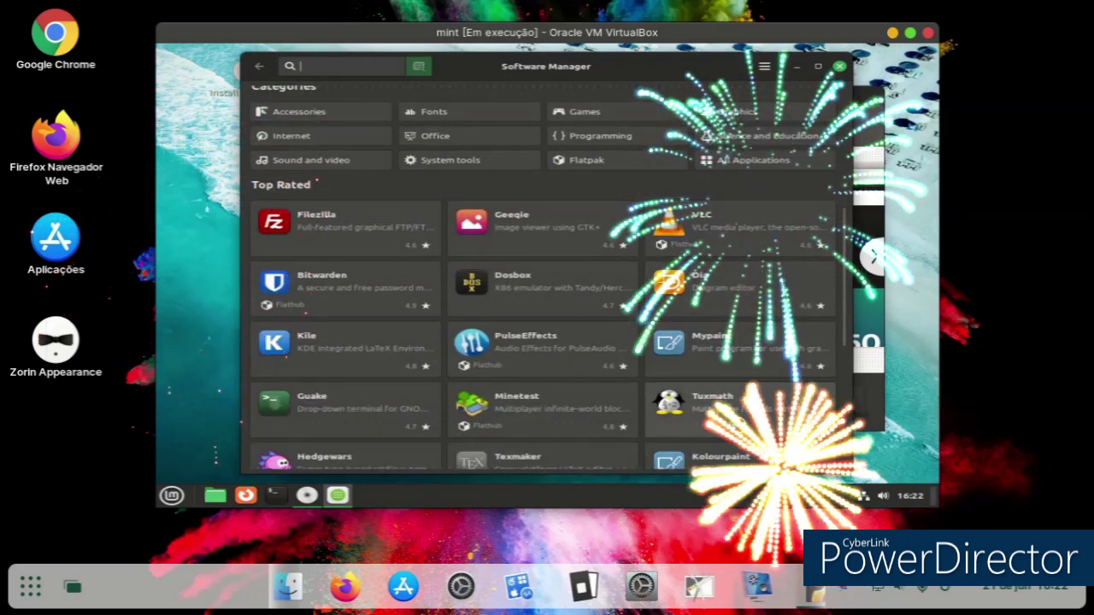
{"action": "scroll", "coordinate": [739, 422], "scroll_direction": "down", "scroll_amount": 4}
{"action": "scroll", "coordinate": [739, 422], "scroll_direction": "down", "scroll_amount": 3}
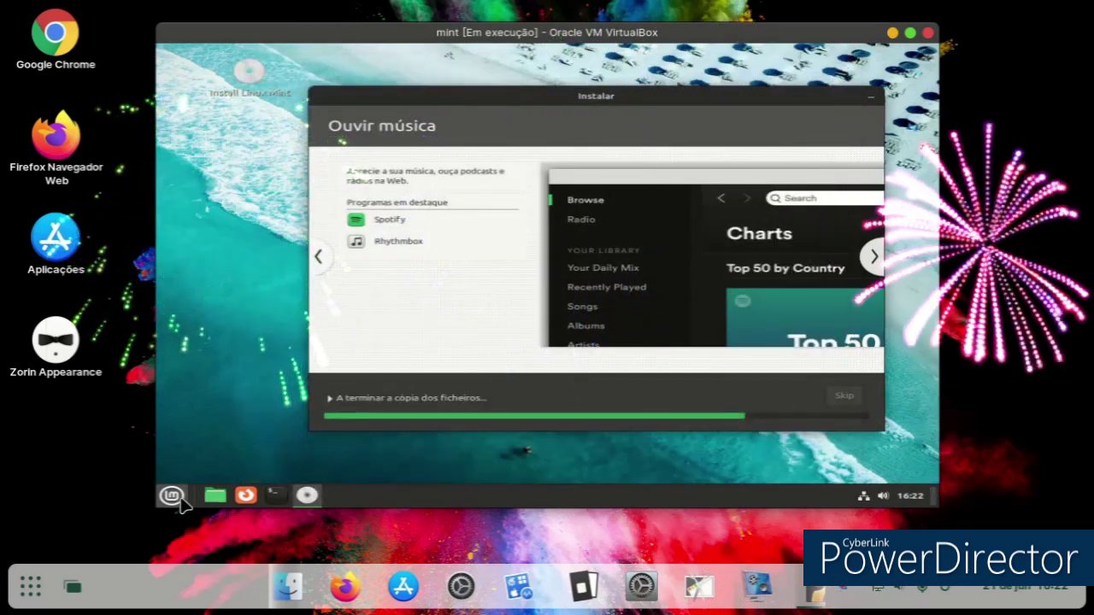
Open the Effects settings, set new windows to Fly and minimizing windows to Fade, and minimize the settings window
{"action": "left_click", "coordinate": [172, 495]}
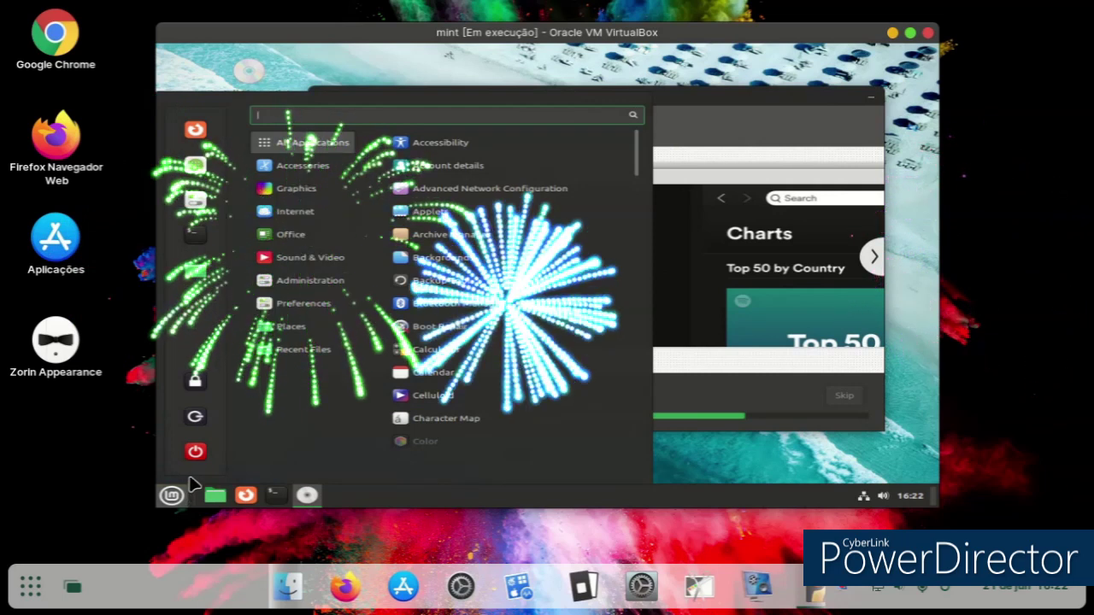
{"action": "scroll", "coordinate": [497, 373], "scroll_direction": "down", "scroll_amount": 5}
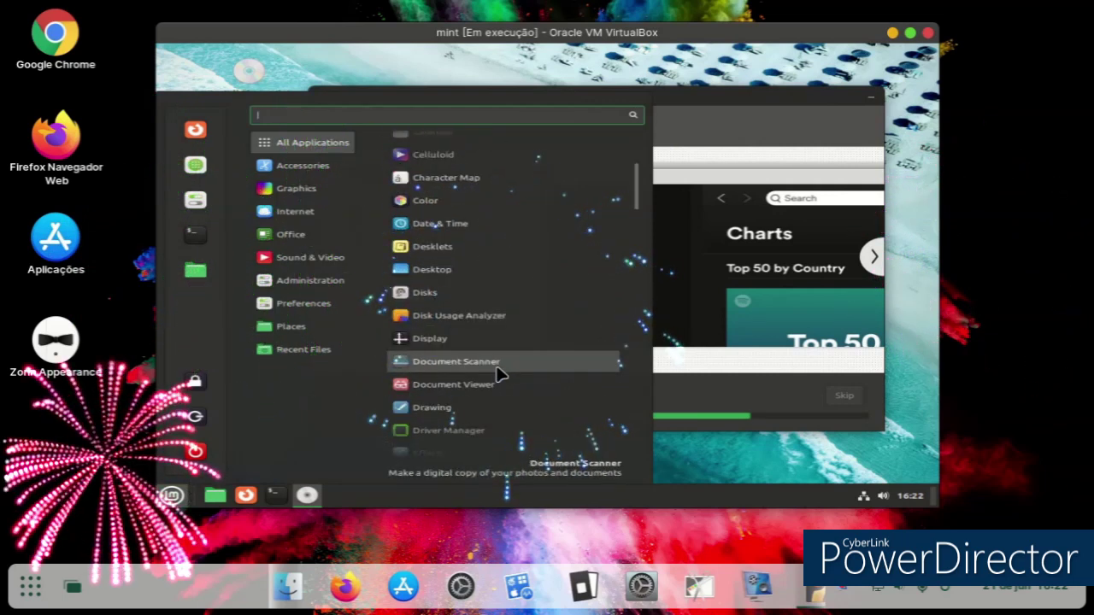
{"action": "scroll", "coordinate": [554, 358], "scroll_direction": "down", "scroll_amount": 3}
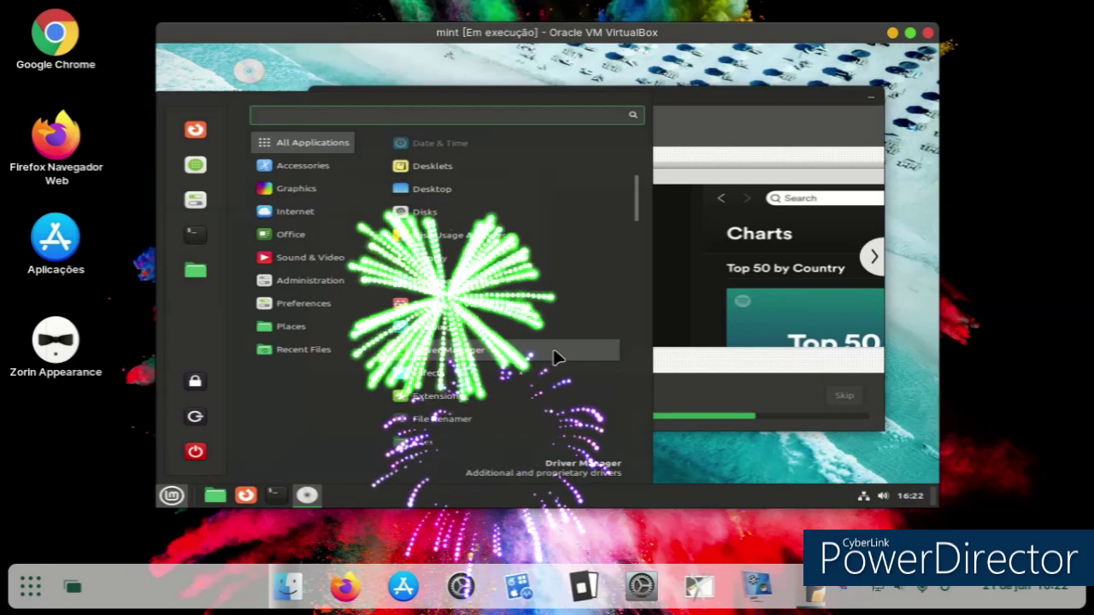
{"action": "left_click", "coordinate": [509, 373]}
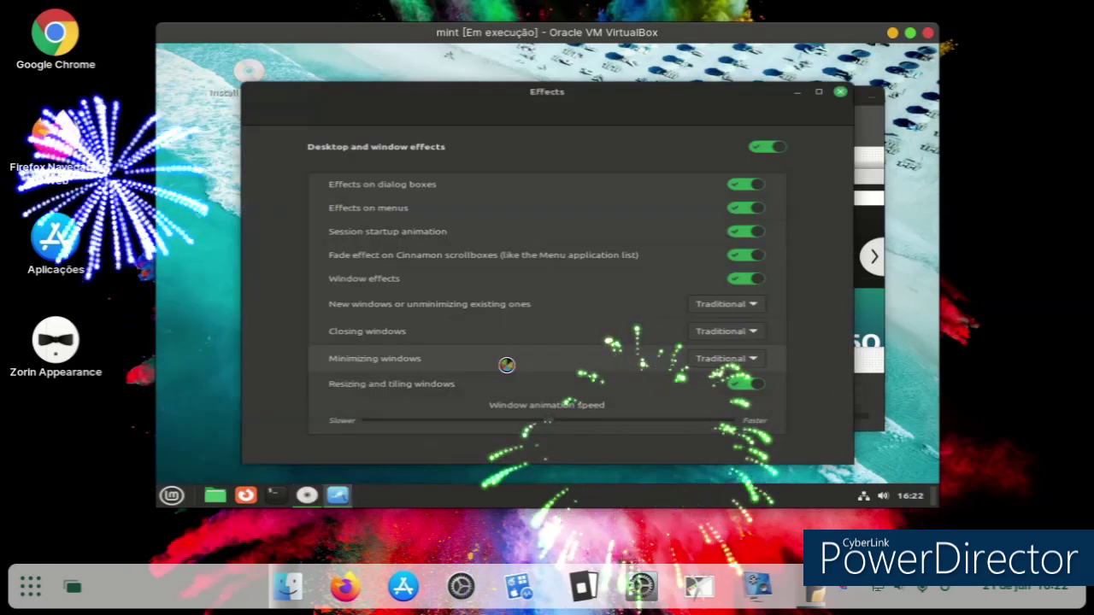
{"action": "left_click", "coordinate": [714, 309]}
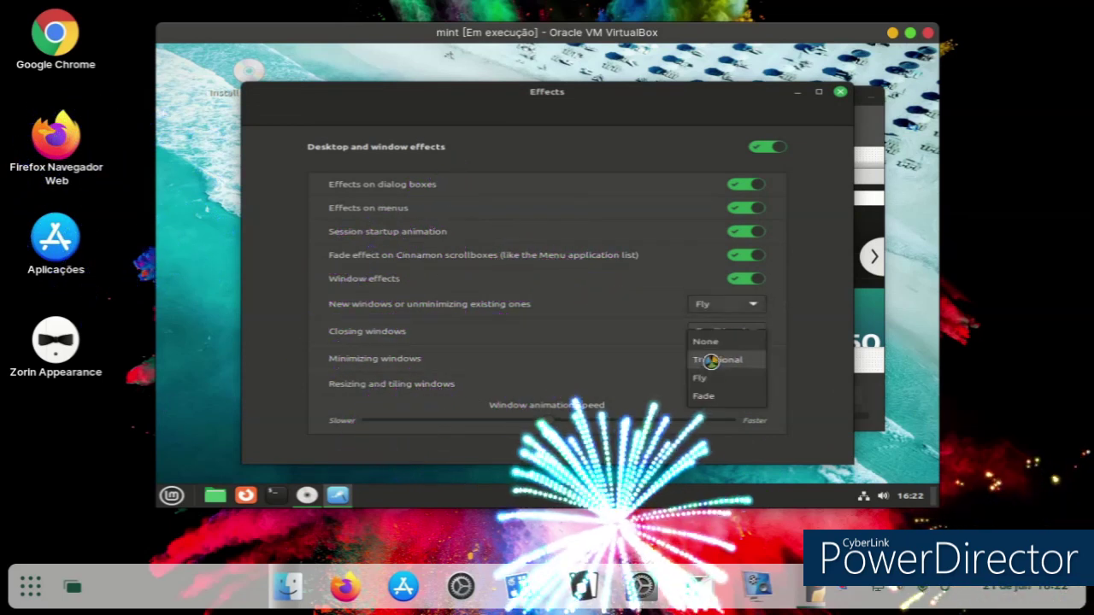
{"action": "left_click", "coordinate": [711, 359]}
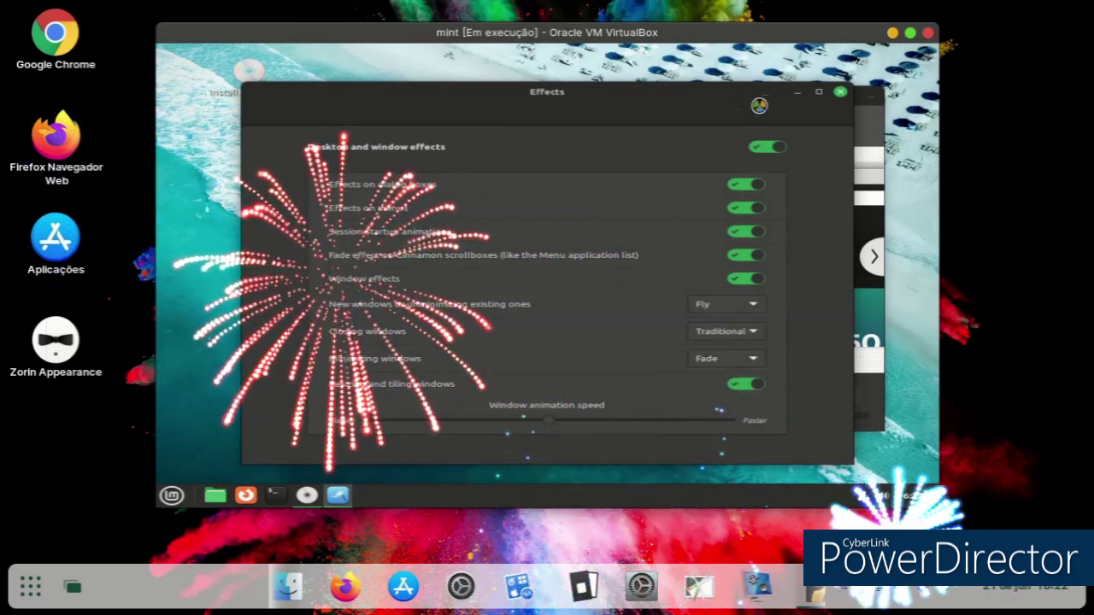
{"action": "key", "text": "alt+F4"}
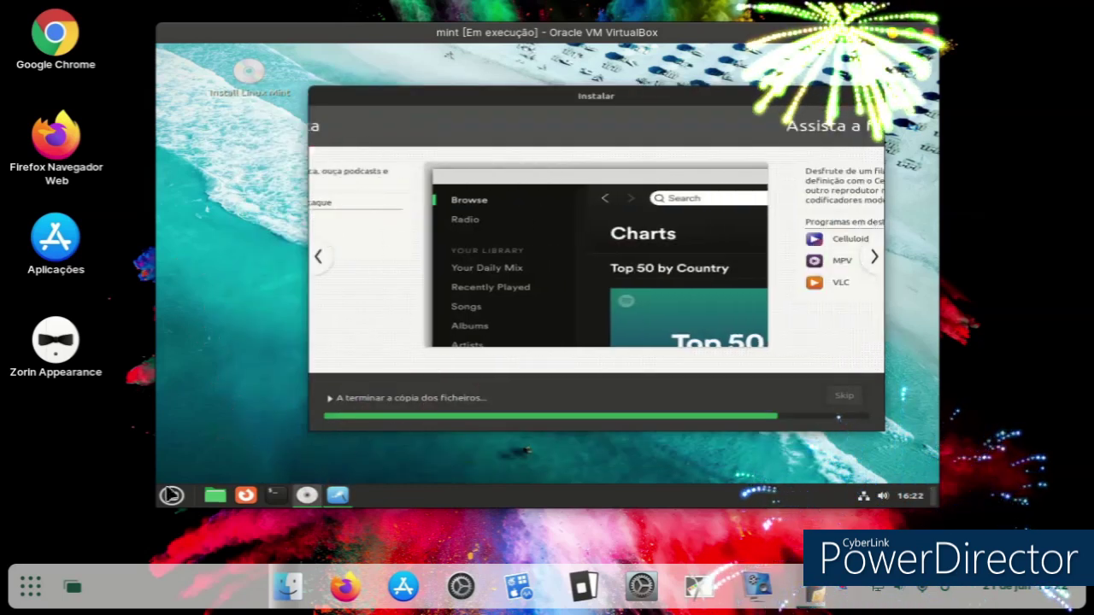
Open the Desklets settings from the full application list and select the Clock desklet
{"action": "key", "text": "super"}
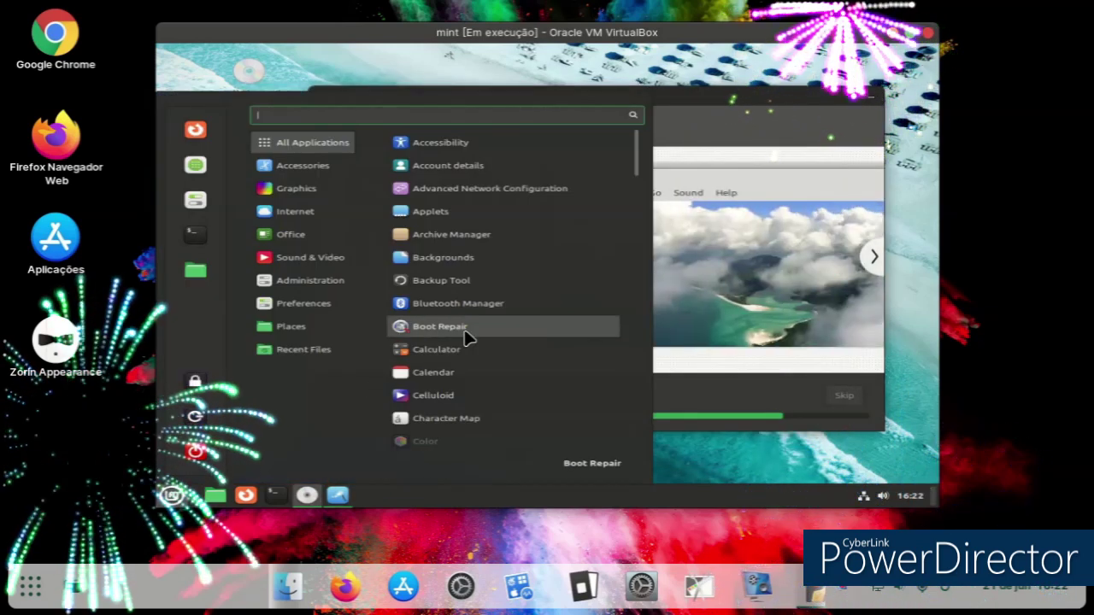
{"action": "scroll", "coordinate": [479, 342], "scroll_direction": "down", "scroll_amount": 3}
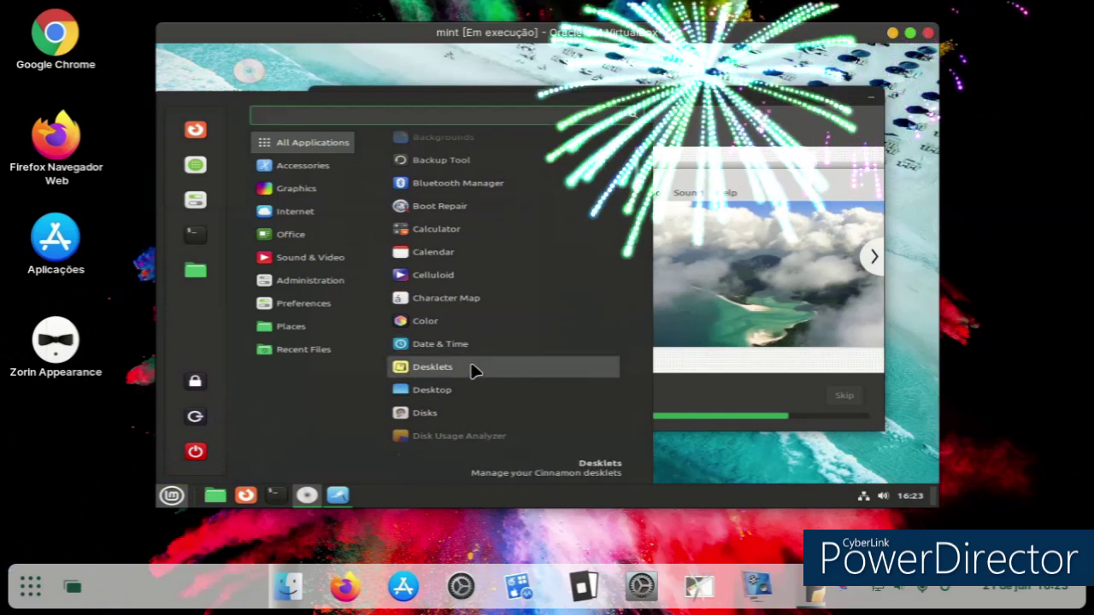
{"action": "left_click", "coordinate": [471, 365]}
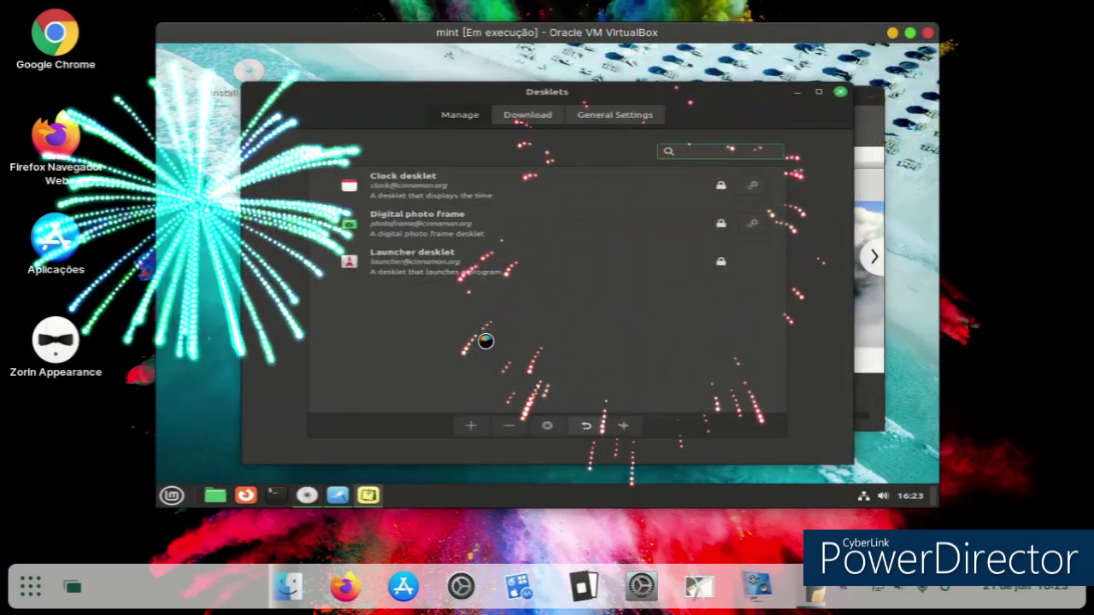
{"action": "left_click", "coordinate": [462, 177]}
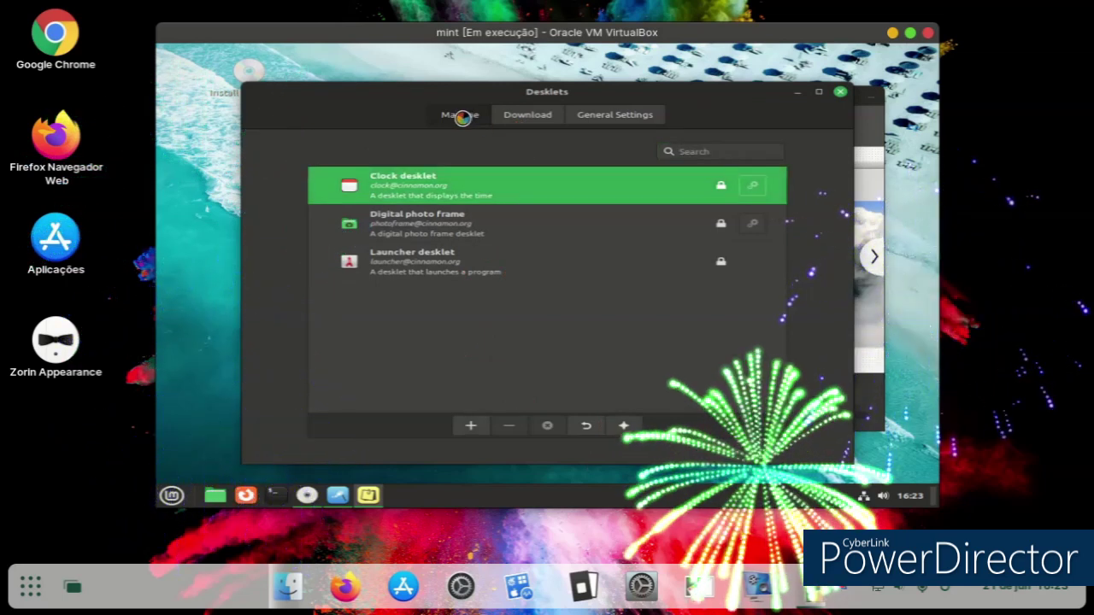
View the general settings for desklets, return to the list of installed desklets and close the Desklets window
{"action": "left_click", "coordinate": [633, 121]}
{"action": "left_click", "coordinate": [471, 116]}
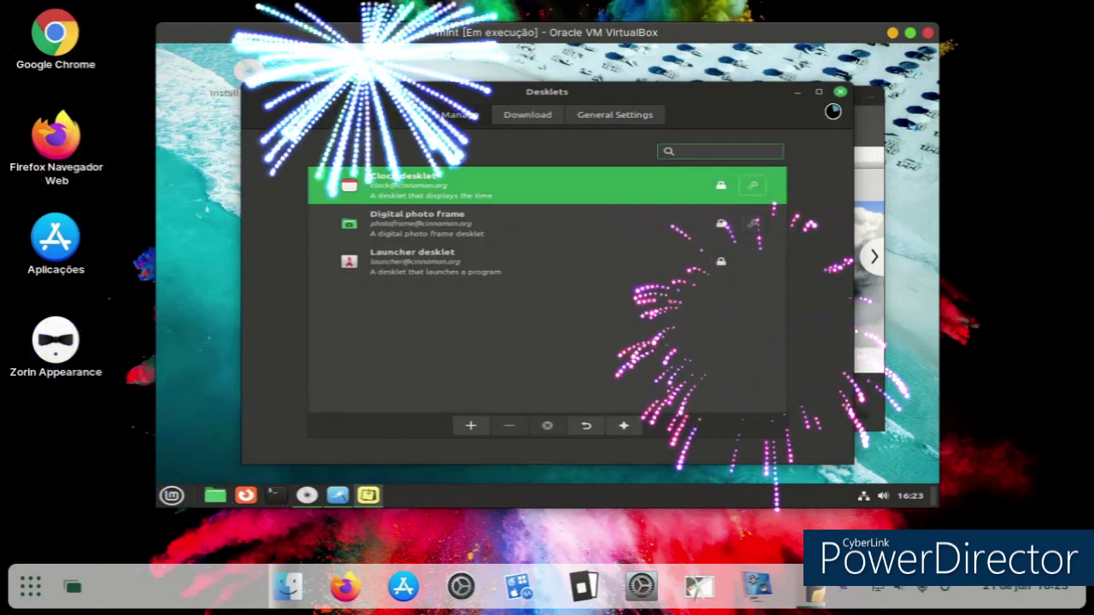
{"action": "left_click", "coordinate": [840, 92]}
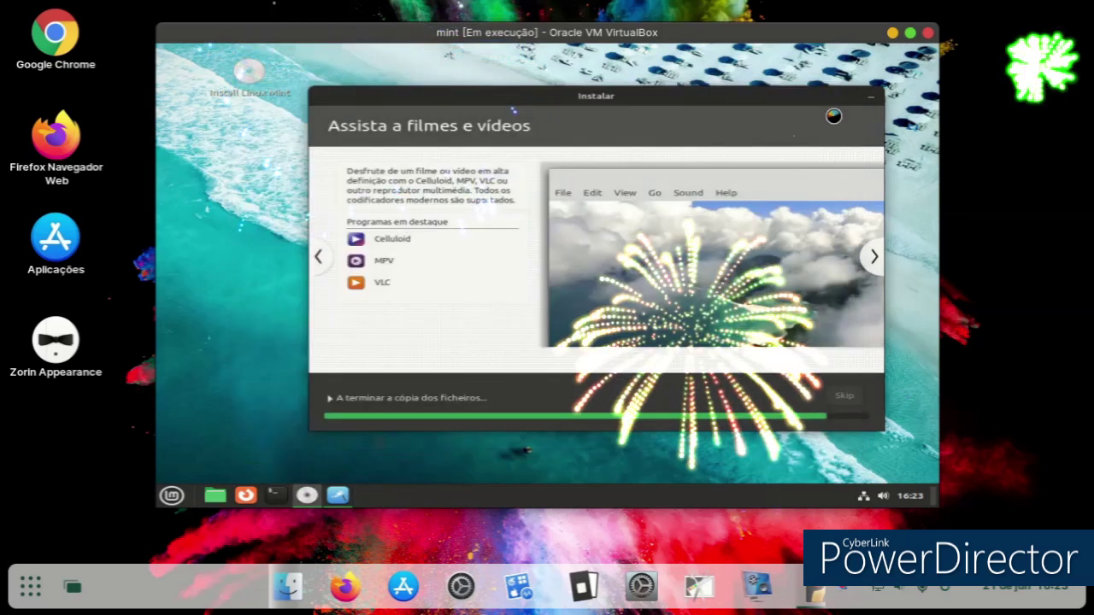
Launch Calculator from the Accessories applications and evaluate the entries 76 and 5
{"action": "left_click", "coordinate": [175, 496]}
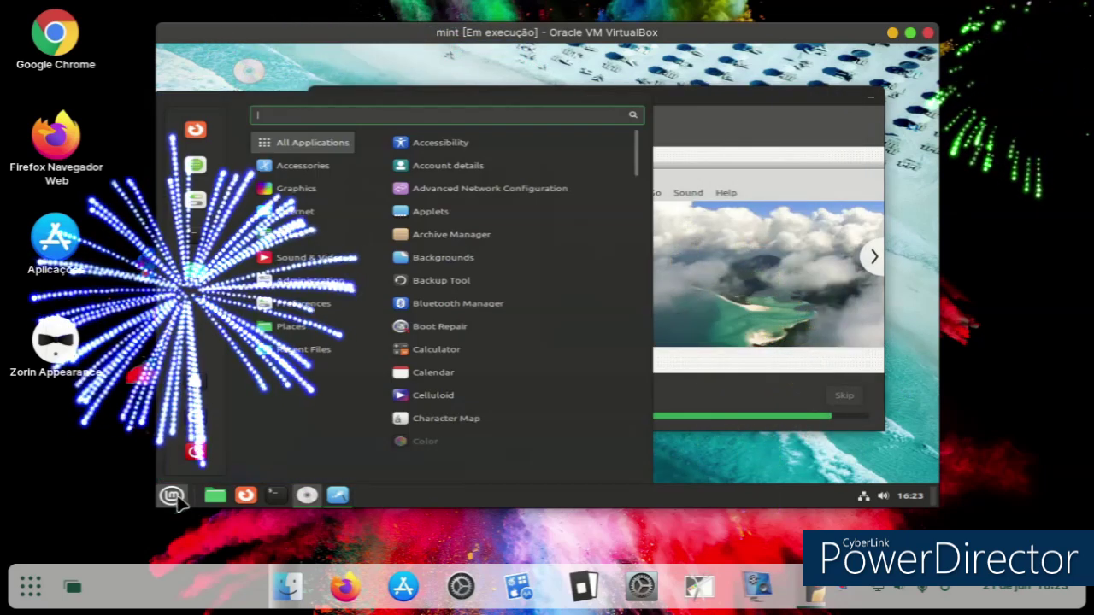
{"action": "mouse_move", "coordinate": [324, 171]}
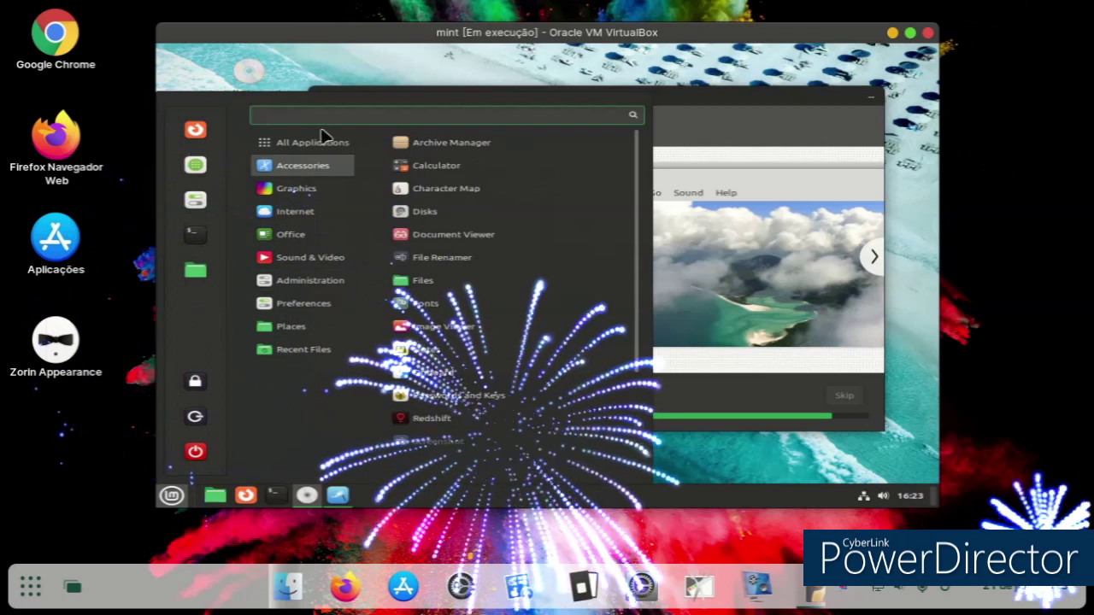
{"action": "left_click", "coordinate": [446, 165]}
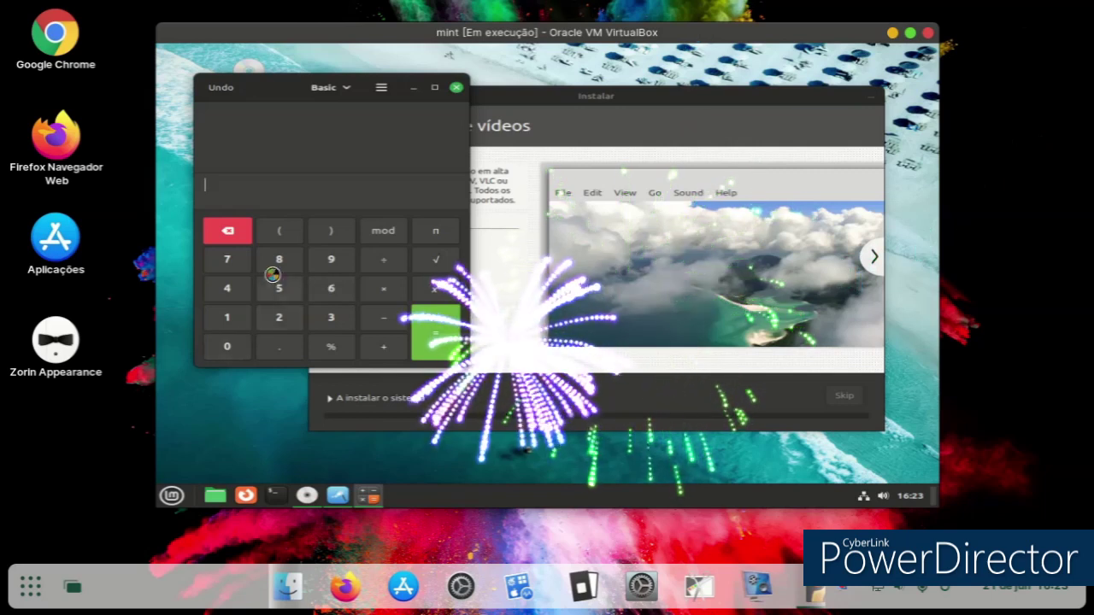
{"action": "left_click", "coordinate": [331, 288]}
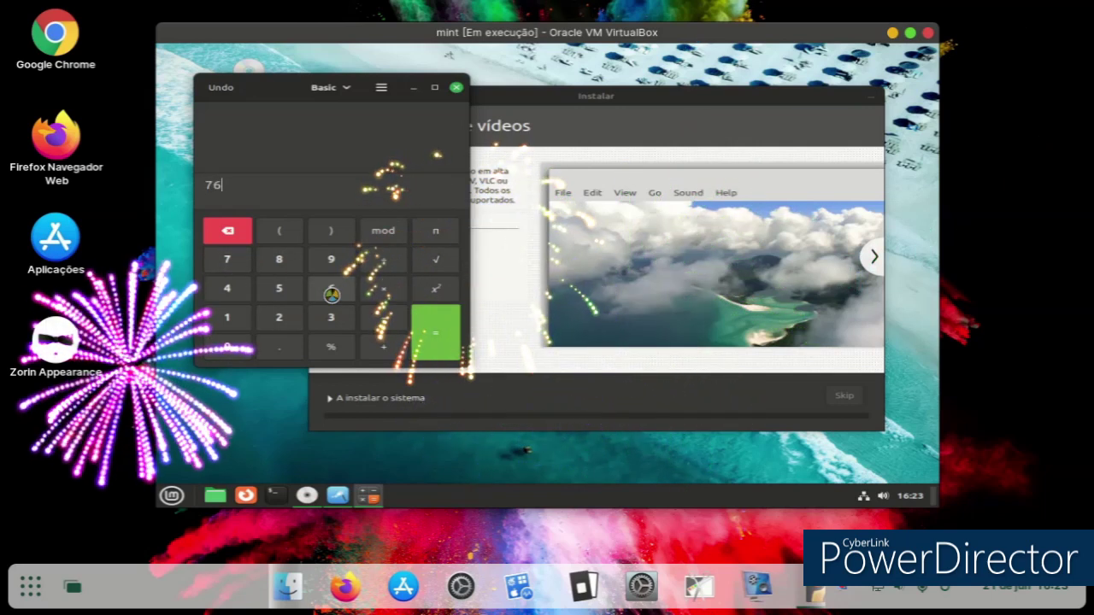
{"action": "left_click", "coordinate": [434, 345]}
{"action": "left_click", "coordinate": [282, 291]}
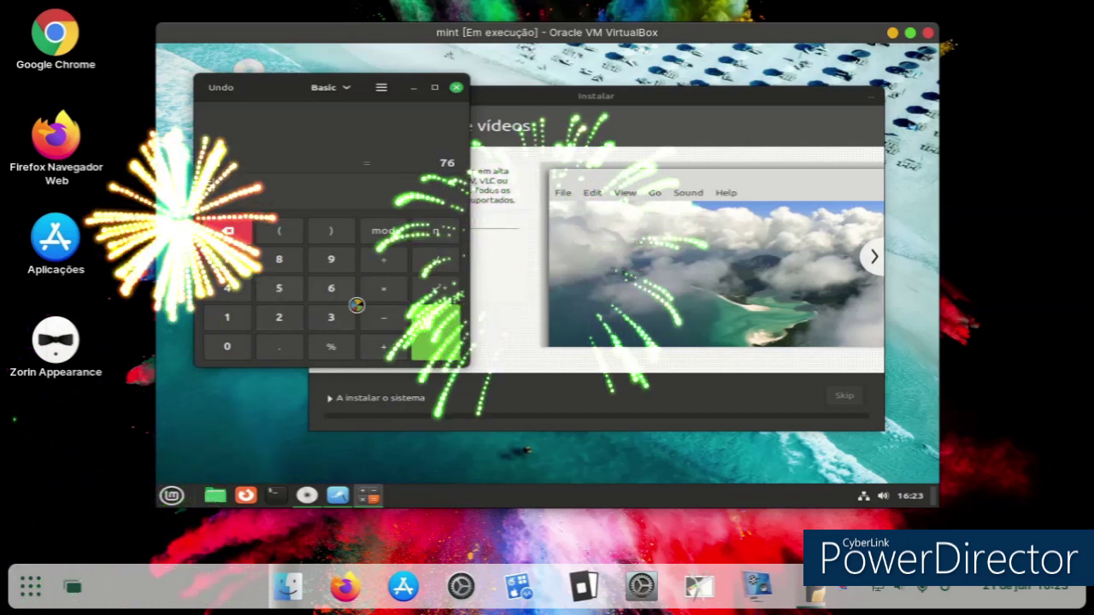
{"action": "left_click", "coordinate": [434, 329]}
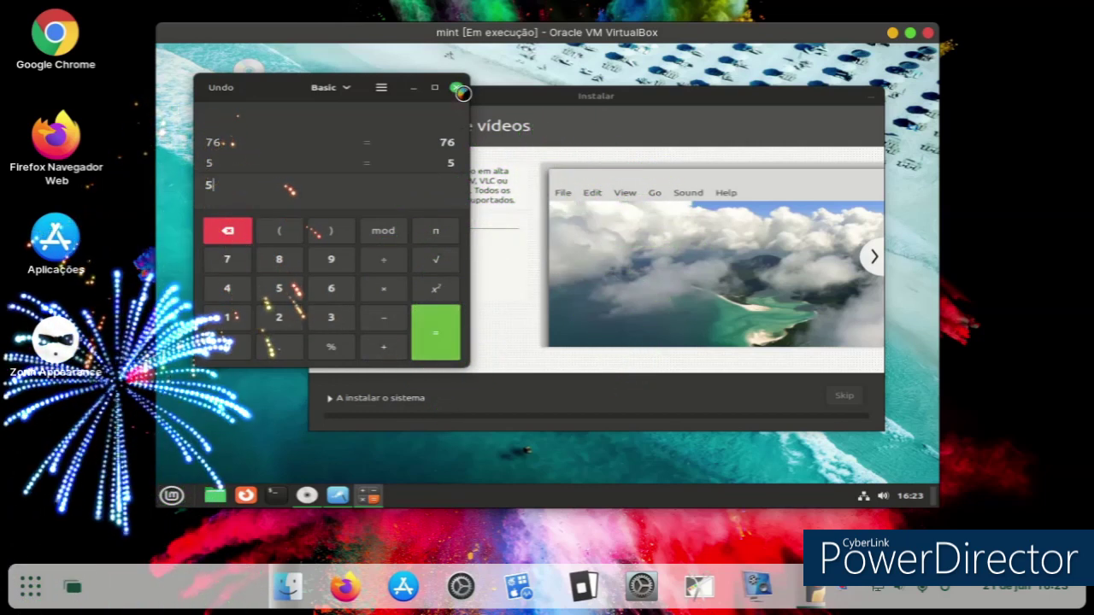
Switch the calculator to Financial mode, evaluate 566 and 566%9, and close Calculator
{"action": "left_click", "coordinate": [323, 87]}
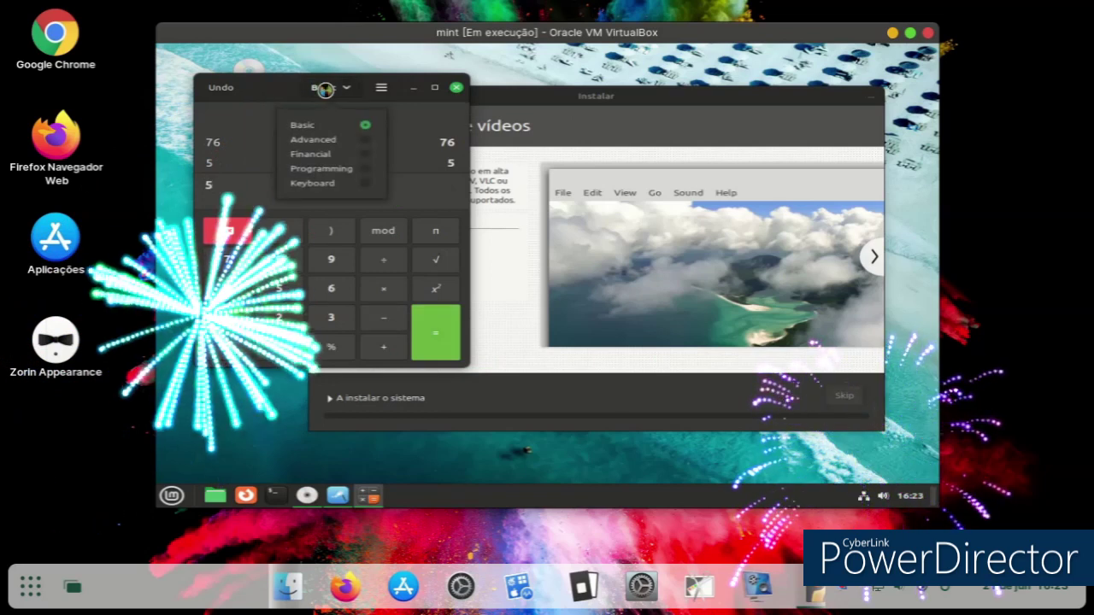
{"action": "left_click", "coordinate": [353, 156]}
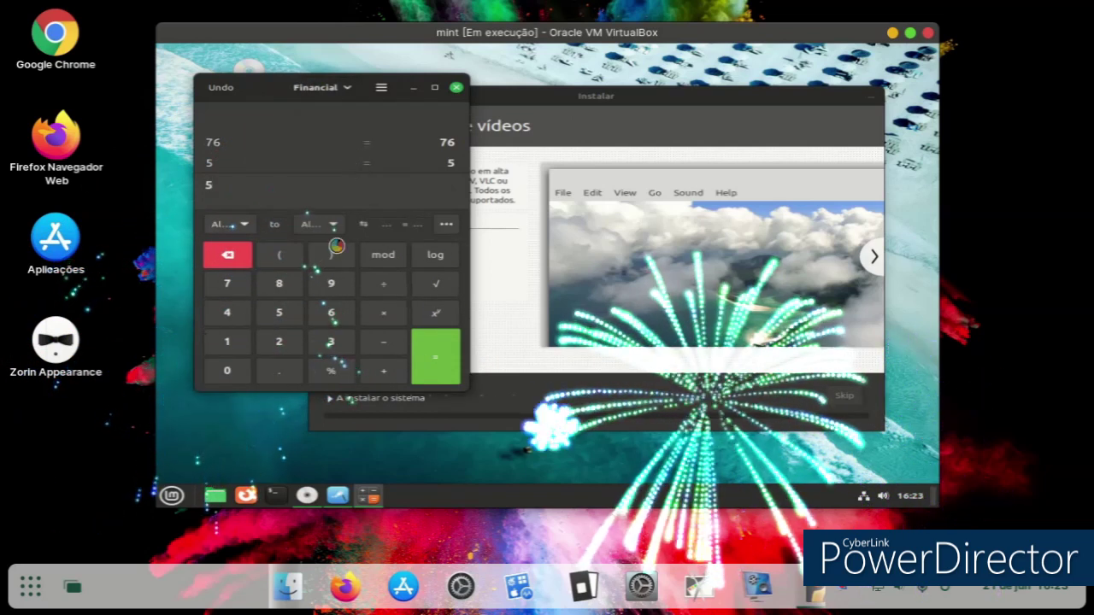
{"action": "double_click", "coordinate": [326, 311]}
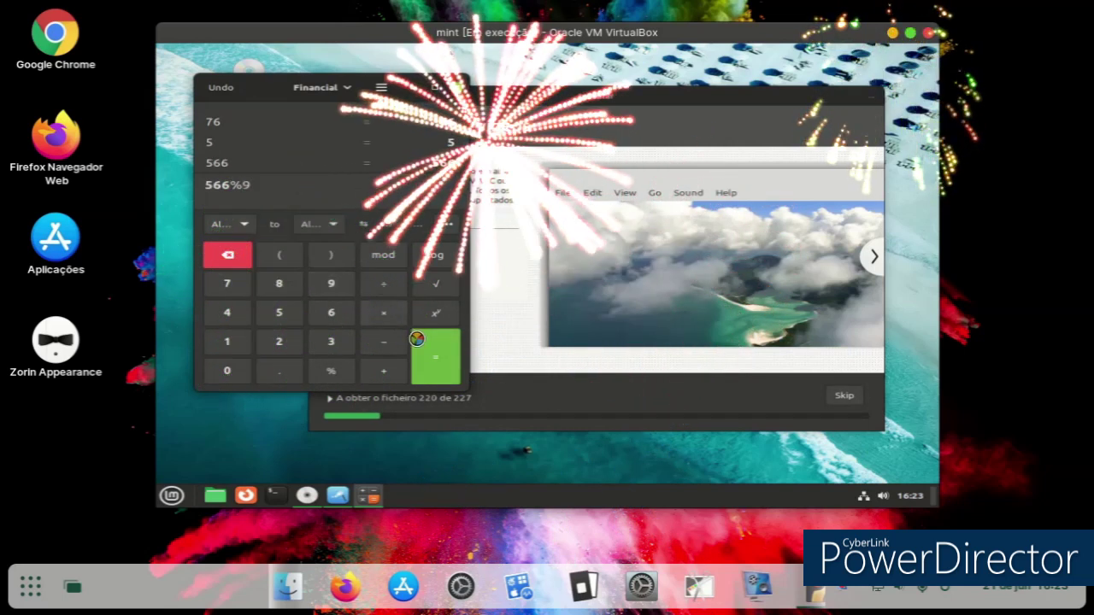
{"action": "left_click", "coordinate": [332, 284]}
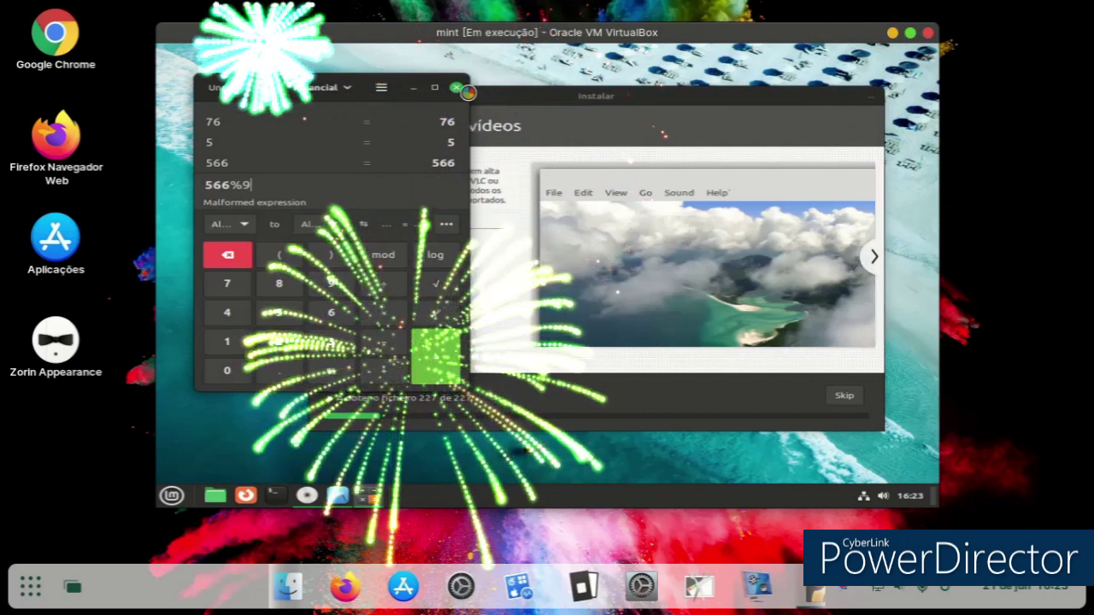
{"action": "left_click", "coordinate": [456, 87]}
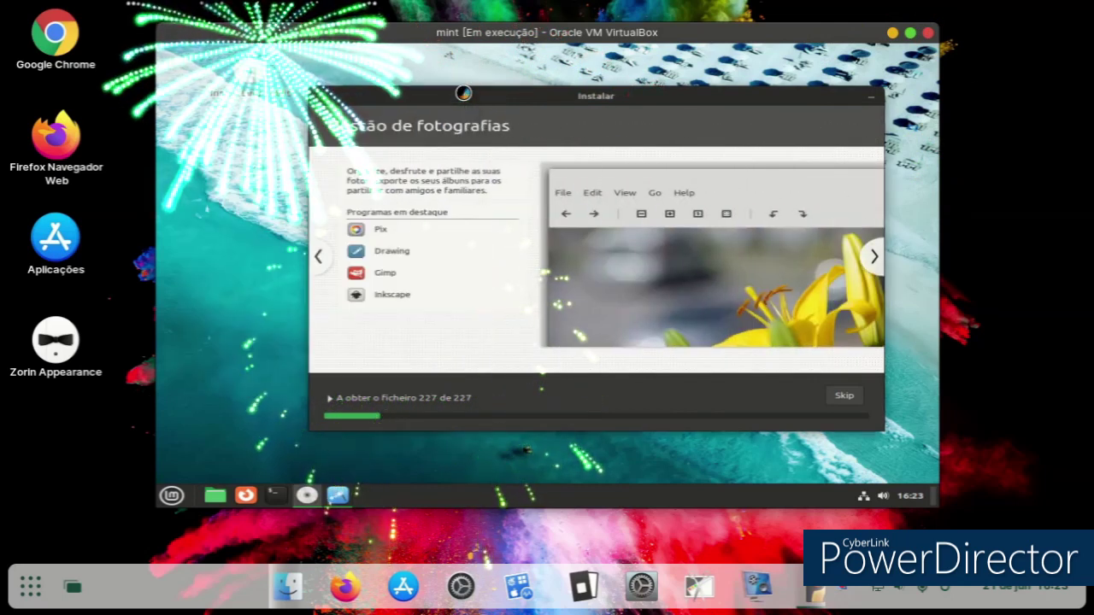
Browse the Graphics and Accessories applications and launch Disks
{"action": "left_click", "coordinate": [171, 498]}
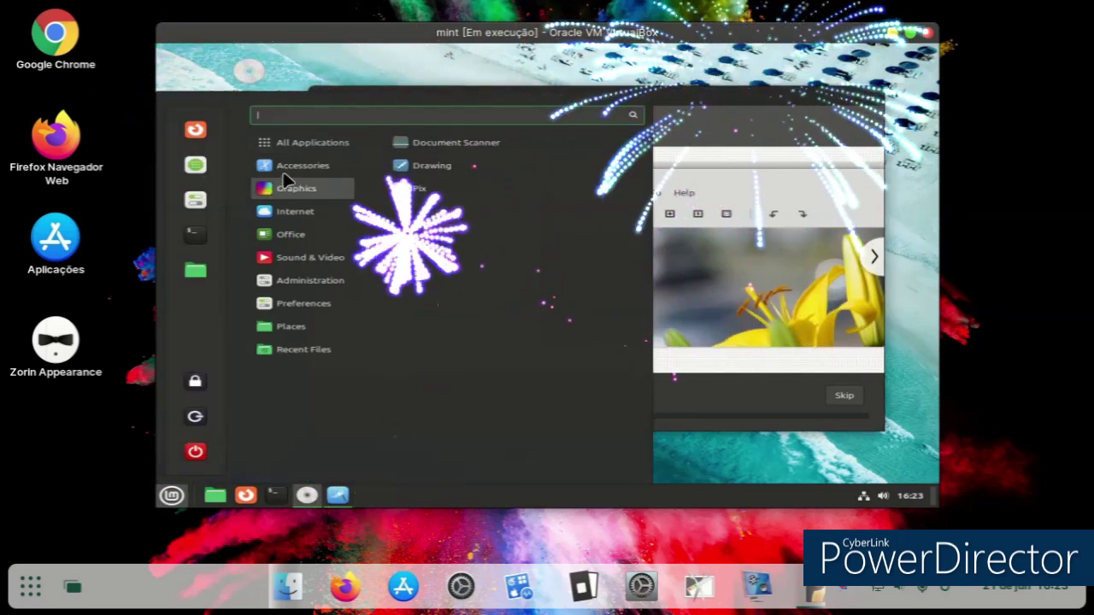
{"action": "mouse_move", "coordinate": [284, 174]}
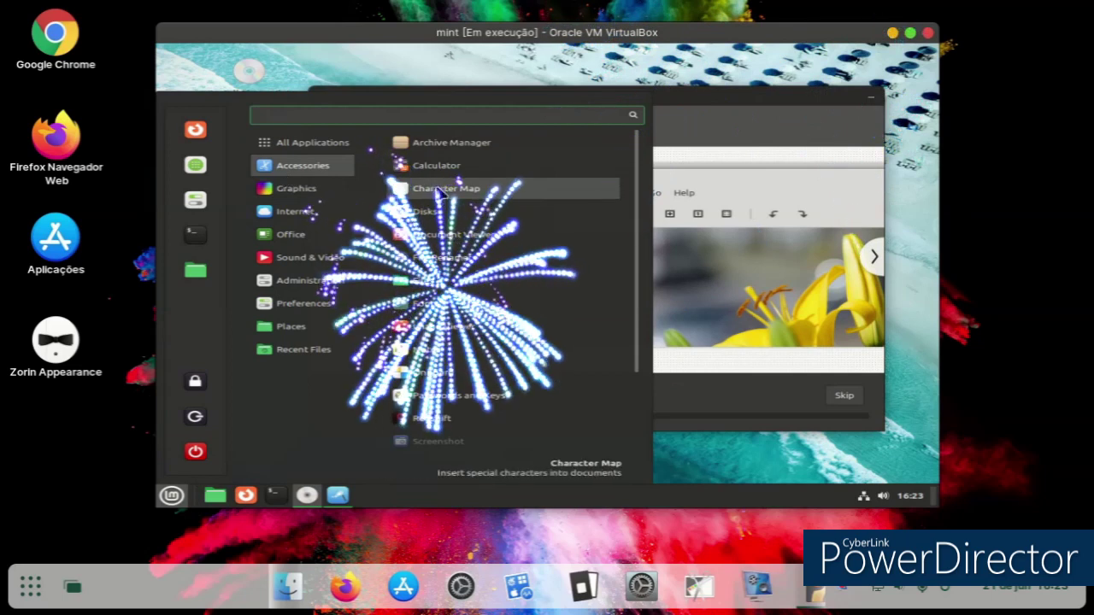
{"action": "left_click", "coordinate": [453, 220]}
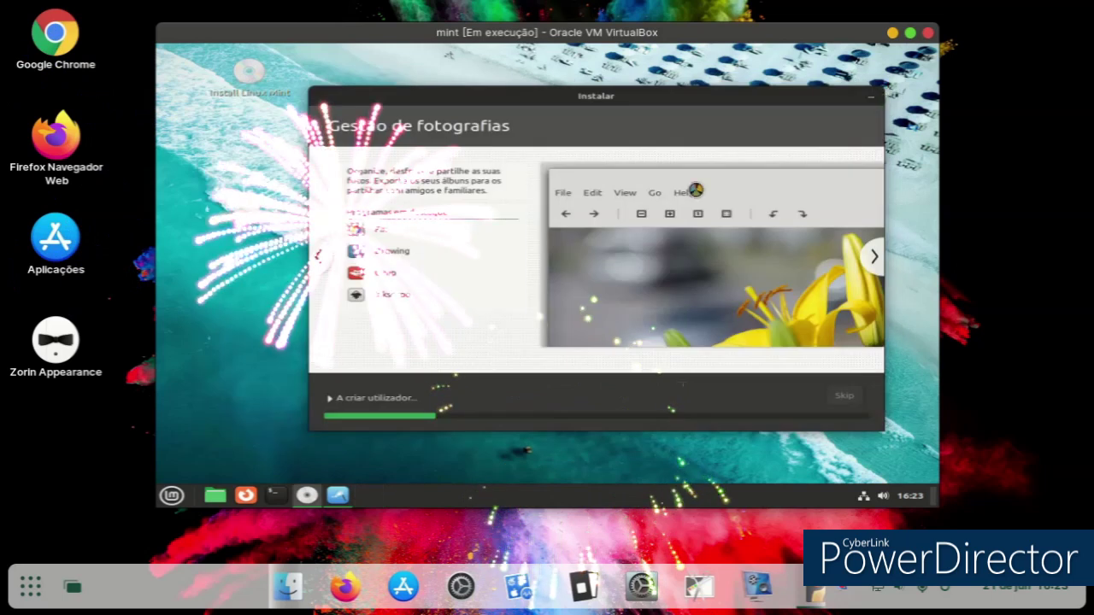
Open Disk Usage Analyzer from the full application list, scan the Home Folder and close the analyzer
{"action": "left_click", "coordinate": [170, 496]}
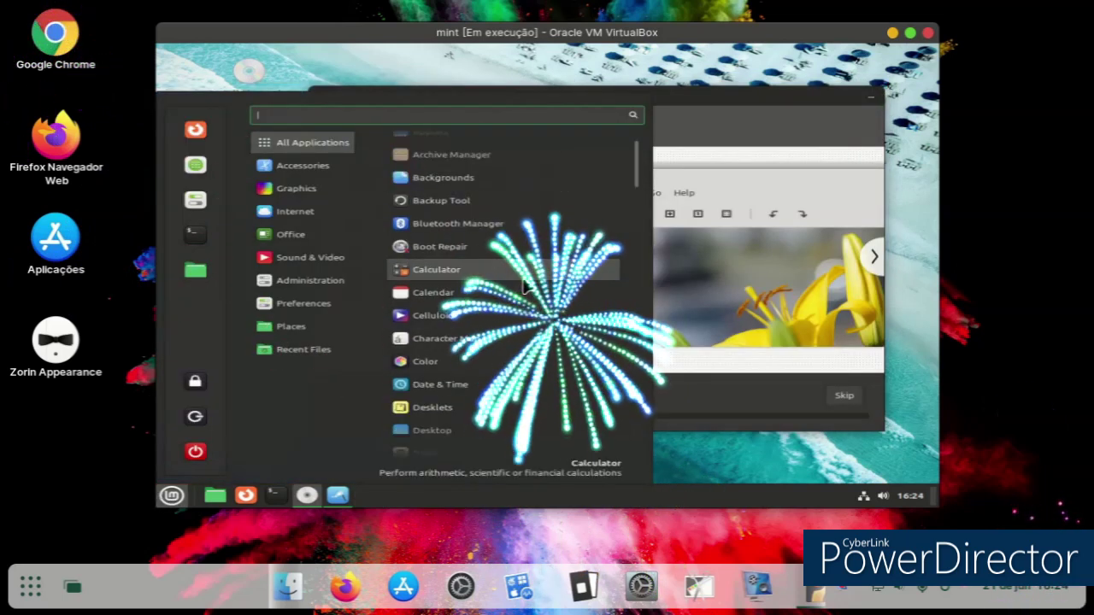
{"action": "scroll", "coordinate": [526, 287], "scroll_direction": "down", "scroll_amount": 3}
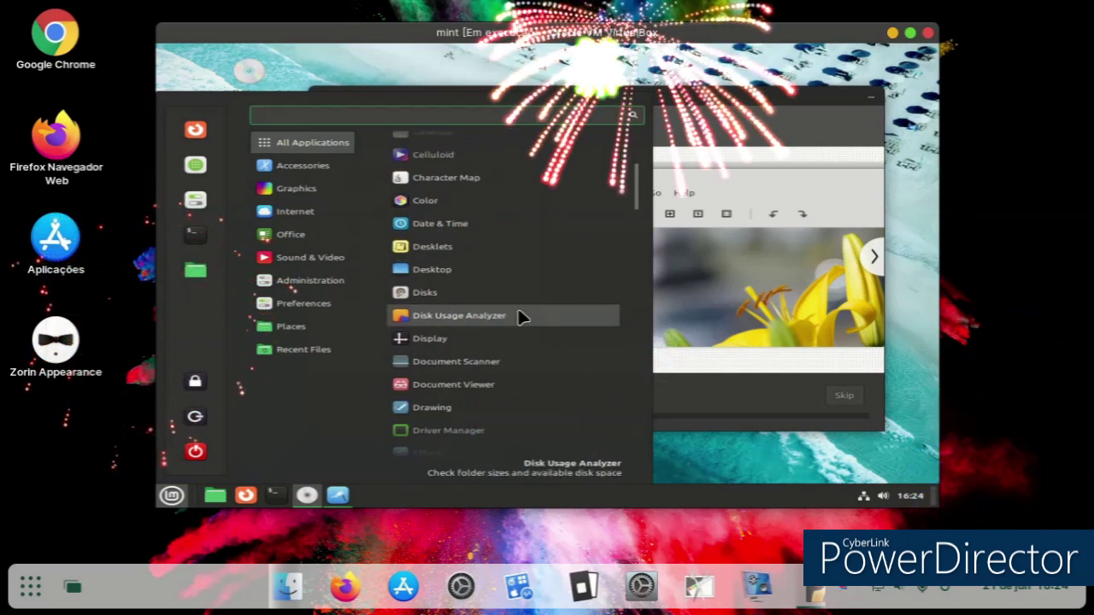
{"action": "left_click", "coordinate": [521, 315]}
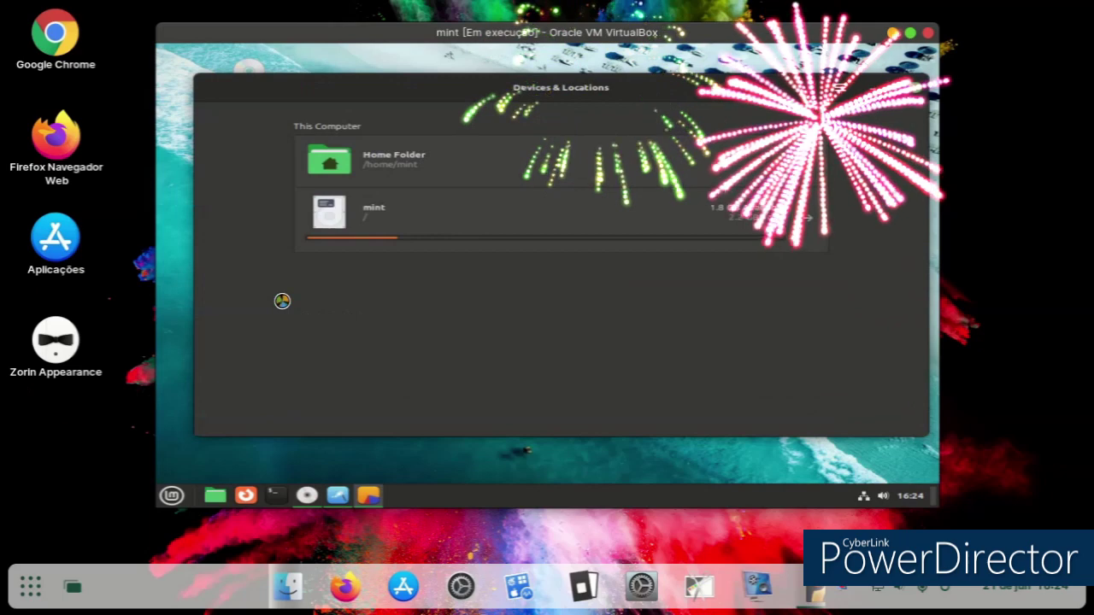
{"action": "left_click", "coordinate": [390, 176]}
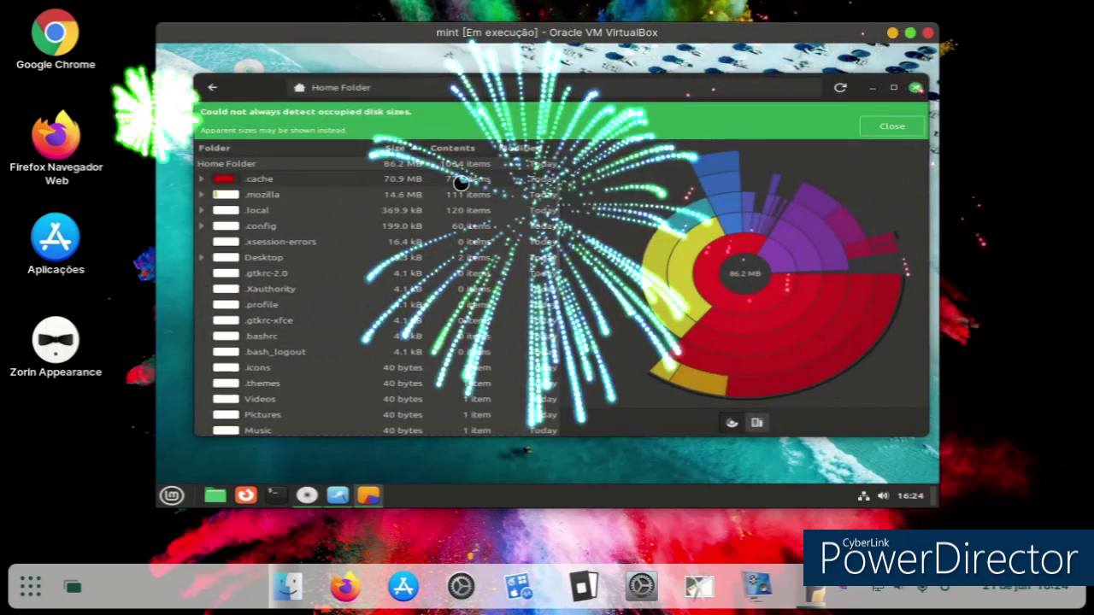
{"action": "left_click", "coordinate": [914, 87]}
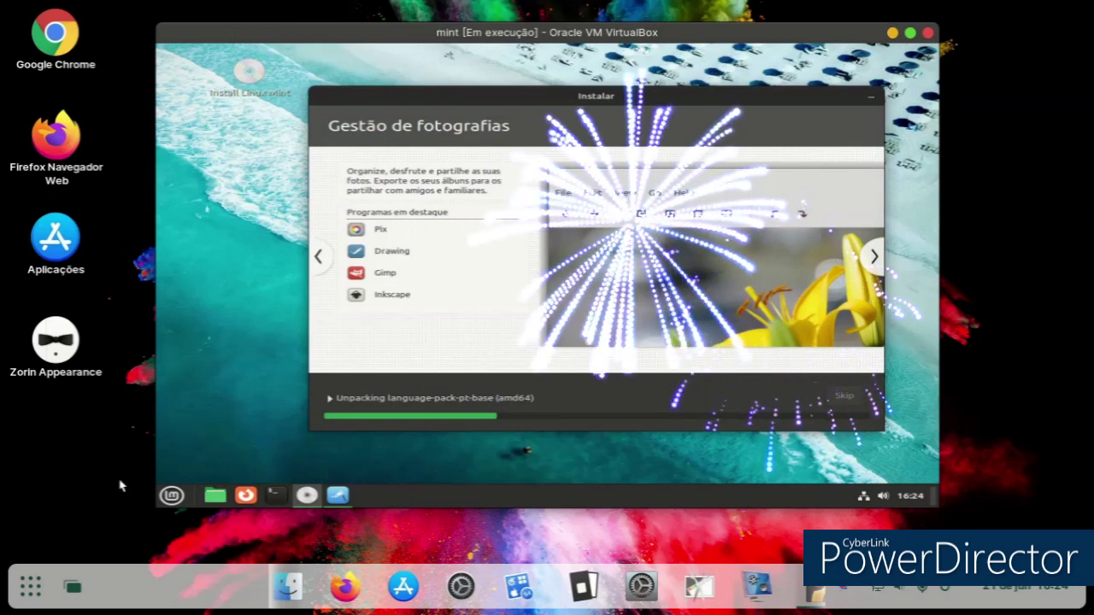
Launch Drawing from the Graphics applications, dismiss the what's-new prompt and draw a red freehand triangle with the Pencil
{"action": "left_click", "coordinate": [167, 496]}
{"action": "mouse_move", "coordinate": [333, 213]}
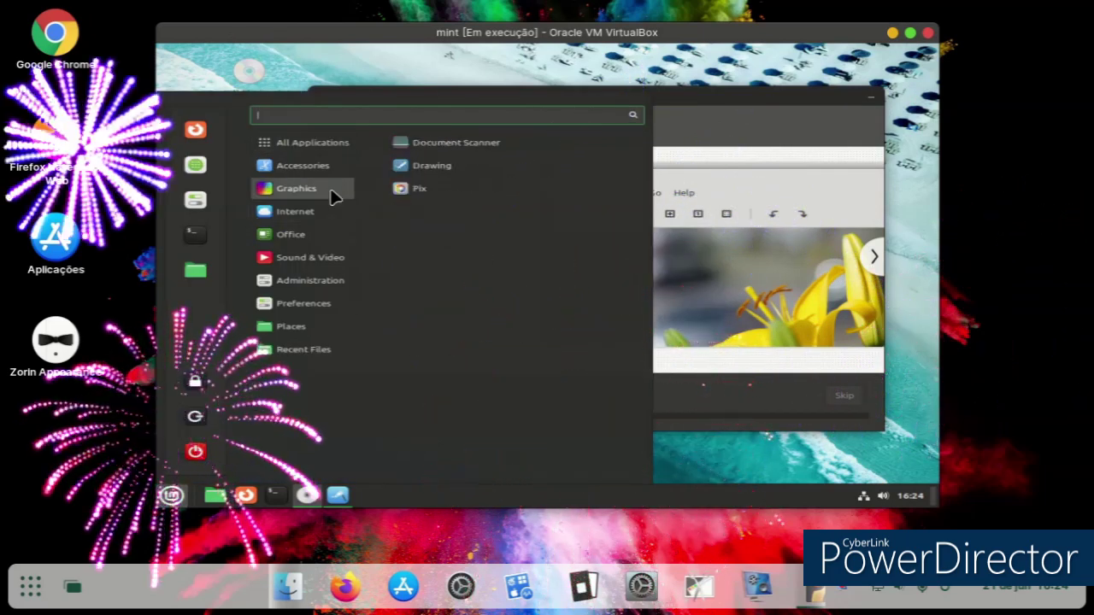
{"action": "left_click", "coordinate": [420, 175]}
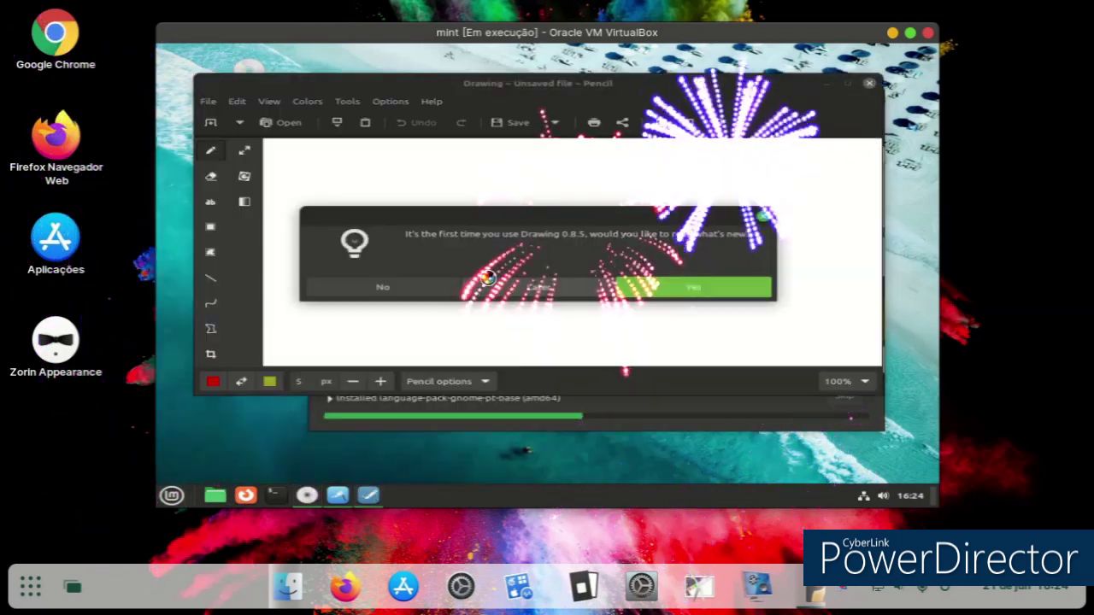
{"action": "key", "text": "Escape"}
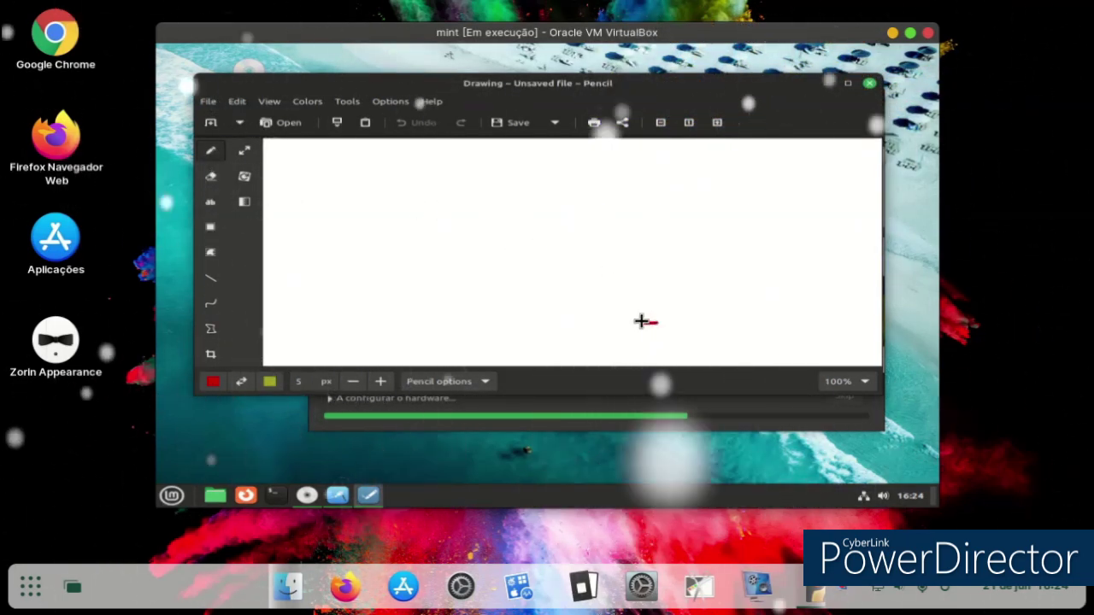
{"action": "left_click_drag", "start_coordinate": [555, 227], "coordinate": [496, 273]}
{"action": "left_click_drag", "start_coordinate": [448, 305], "coordinate": [633, 332]}
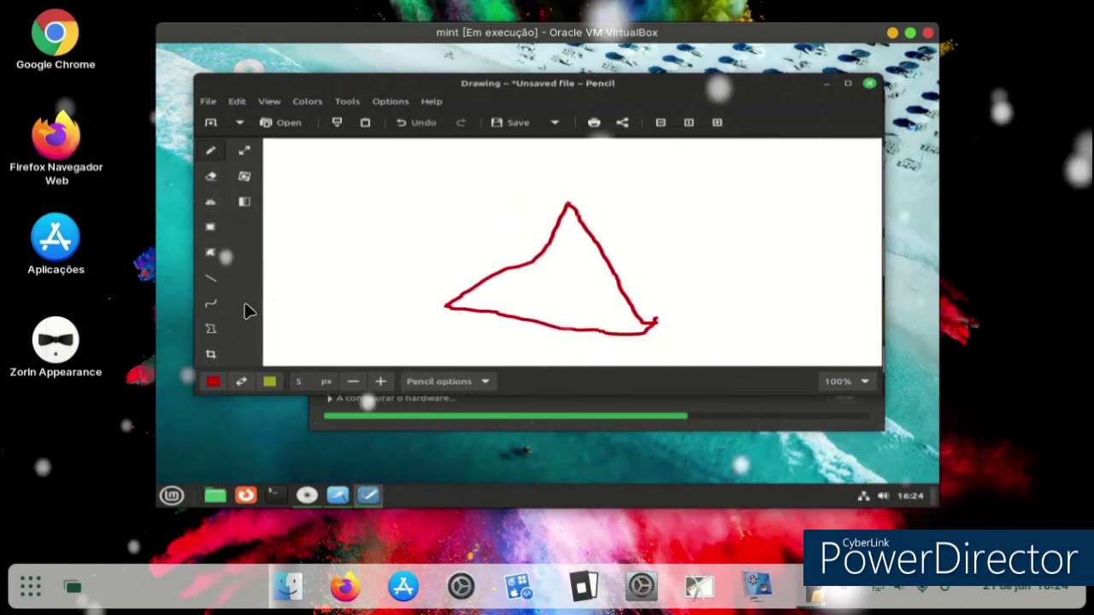
Set the main colour to green and draw a freehand oval around the base of the red triangle
{"action": "left_click", "coordinate": [215, 382]}
{"action": "left_click", "coordinate": [271, 260]}
{"action": "left_click", "coordinate": [655, 272]}
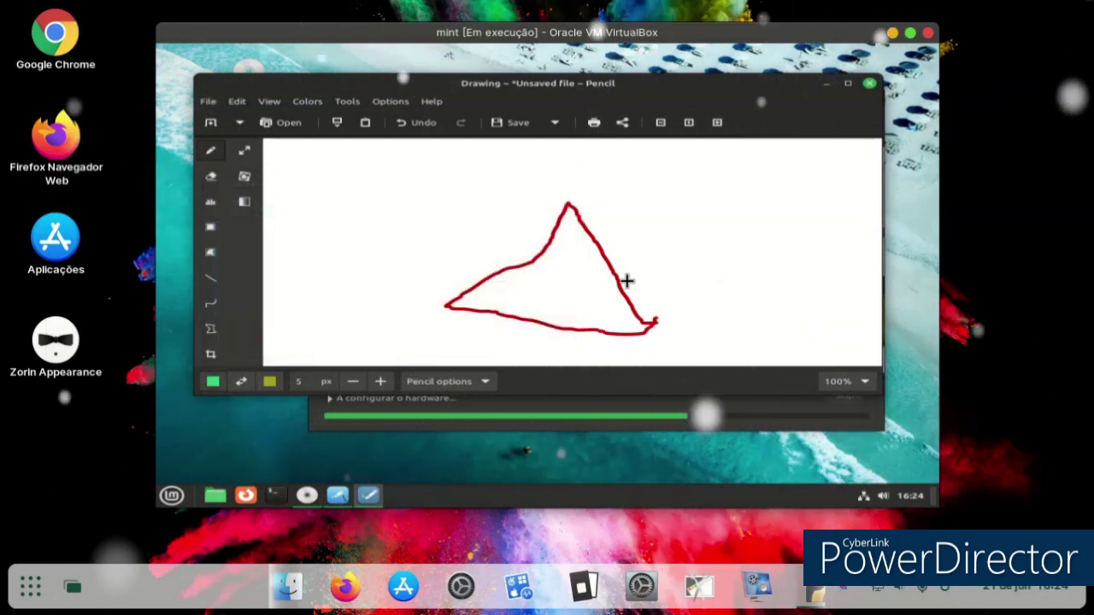
{"action": "left_click_drag", "start_coordinate": [688, 300], "coordinate": [659, 354]}
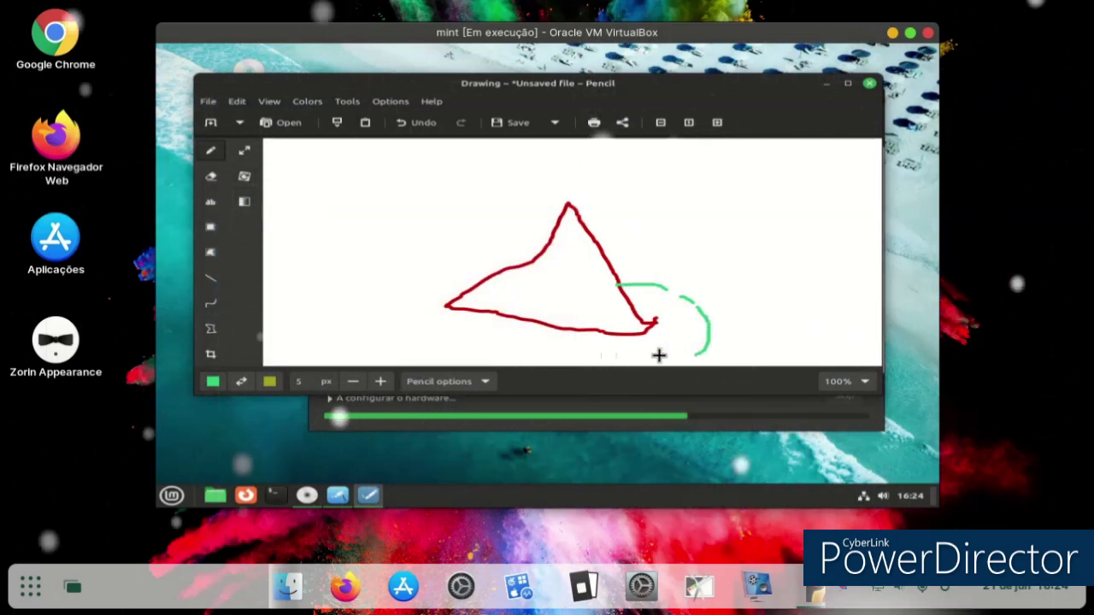
{"action": "mouse_move", "coordinate": [416, 333]}
{"action": "left_mouse_down"}
{"action": "mouse_move", "coordinate": [452, 276]}
{"action": "mouse_move", "coordinate": [483, 278]}
{"action": "left_mouse_up"}
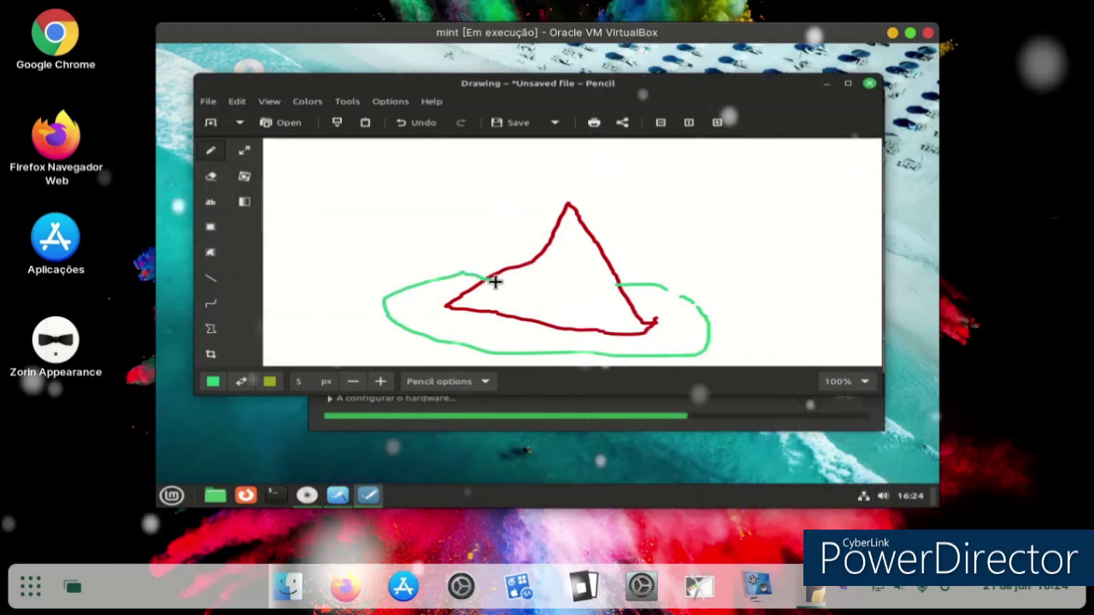
{"action": "left_click_drag", "start_coordinate": [677, 289], "coordinate": [707, 324]}
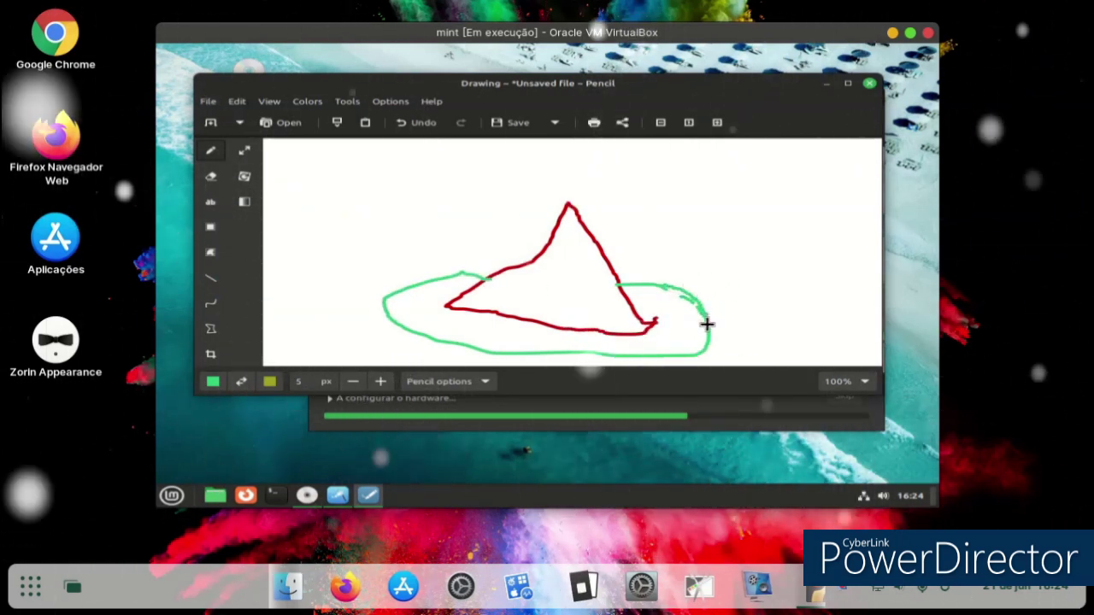
Try the Text tool and the image filter options on the picture, then close Drawing and discard the unsaved changes
{"action": "left_click", "coordinate": [210, 201]}
{"action": "left_click", "coordinate": [335, 244]}
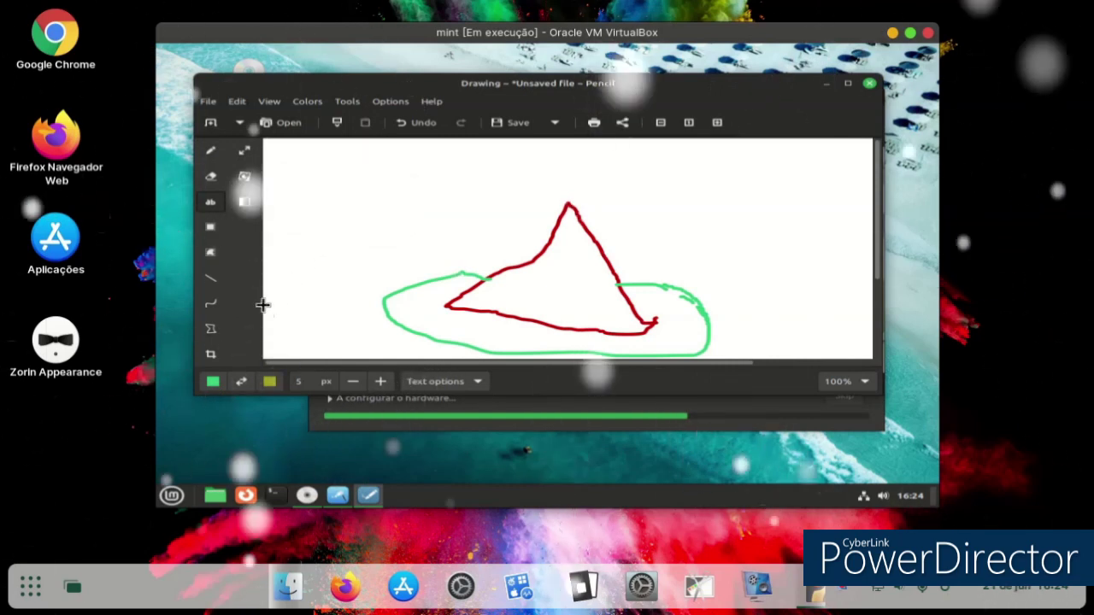
{"action": "left_click", "coordinate": [245, 202]}
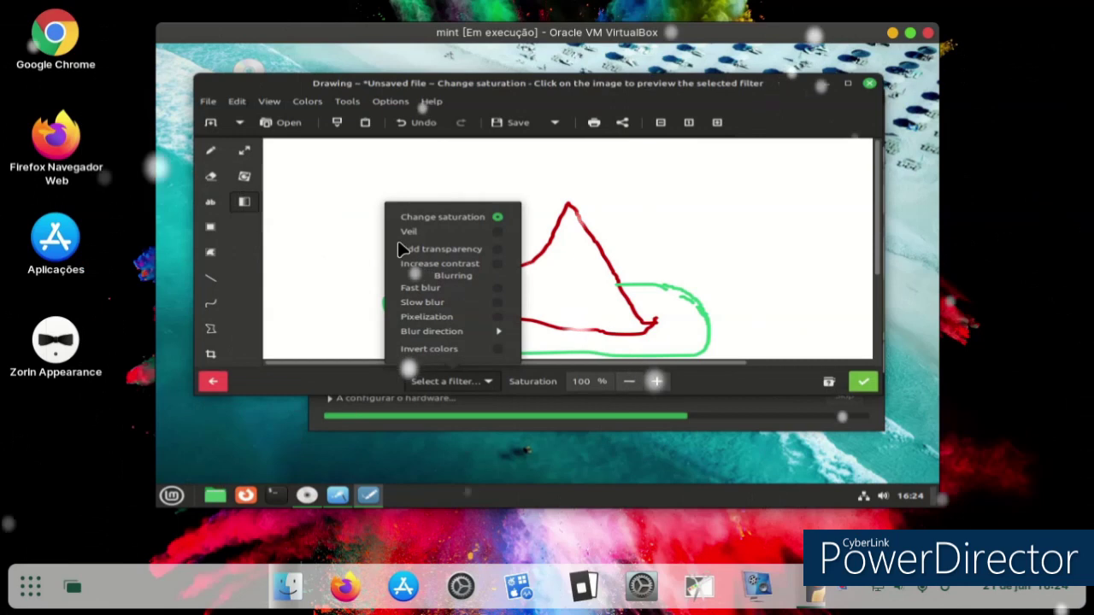
{"action": "left_click", "coordinate": [598, 229]}
{"action": "left_click", "coordinate": [867, 85]}
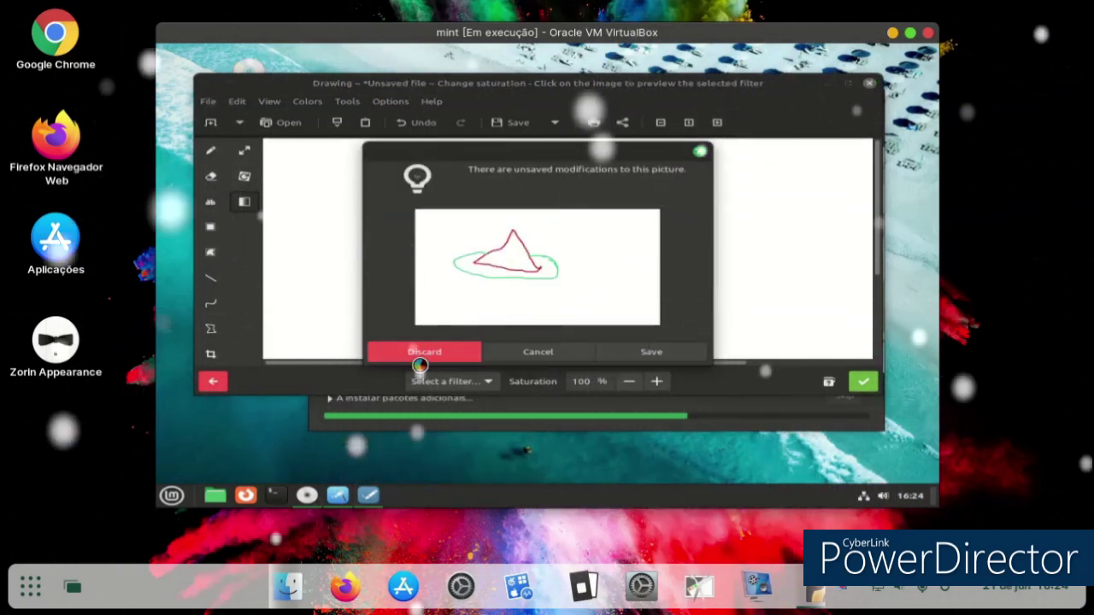
{"action": "left_click", "coordinate": [418, 354]}
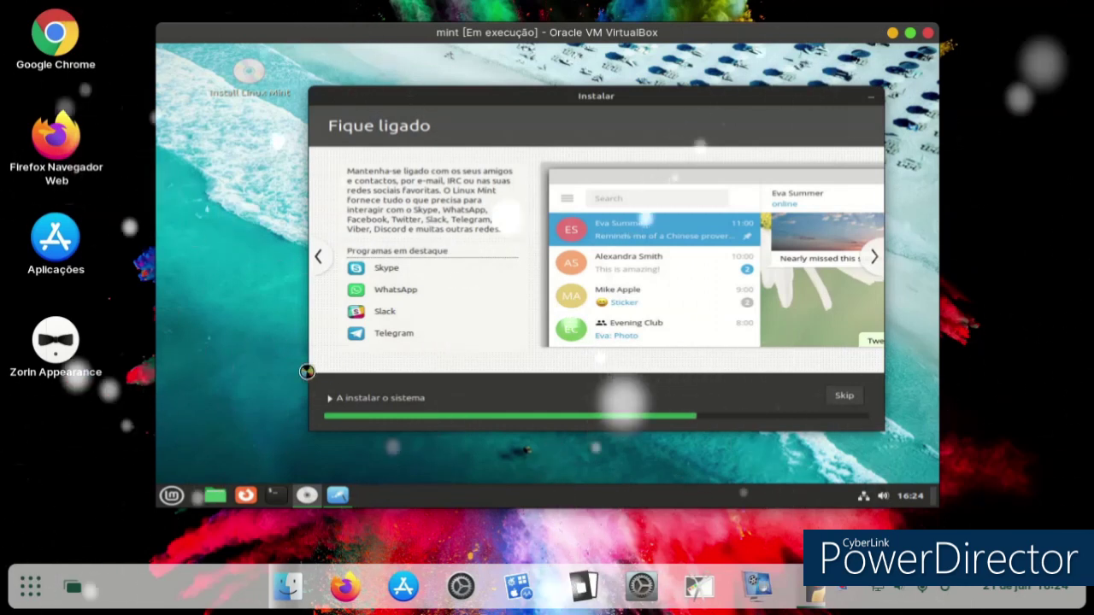
Open the Display settings, set the resolution to 1280 × 720 (16:9), keep the new configuration and close the window
{"action": "left_click", "coordinate": [170, 496]}
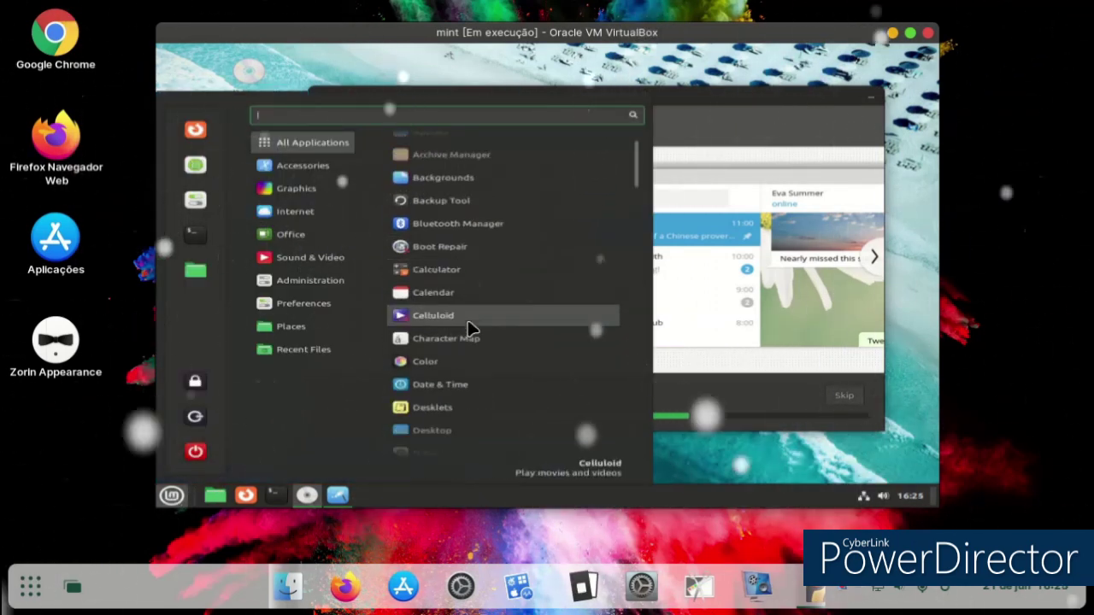
{"action": "scroll", "coordinate": [470, 323], "scroll_direction": "down", "scroll_amount": 4}
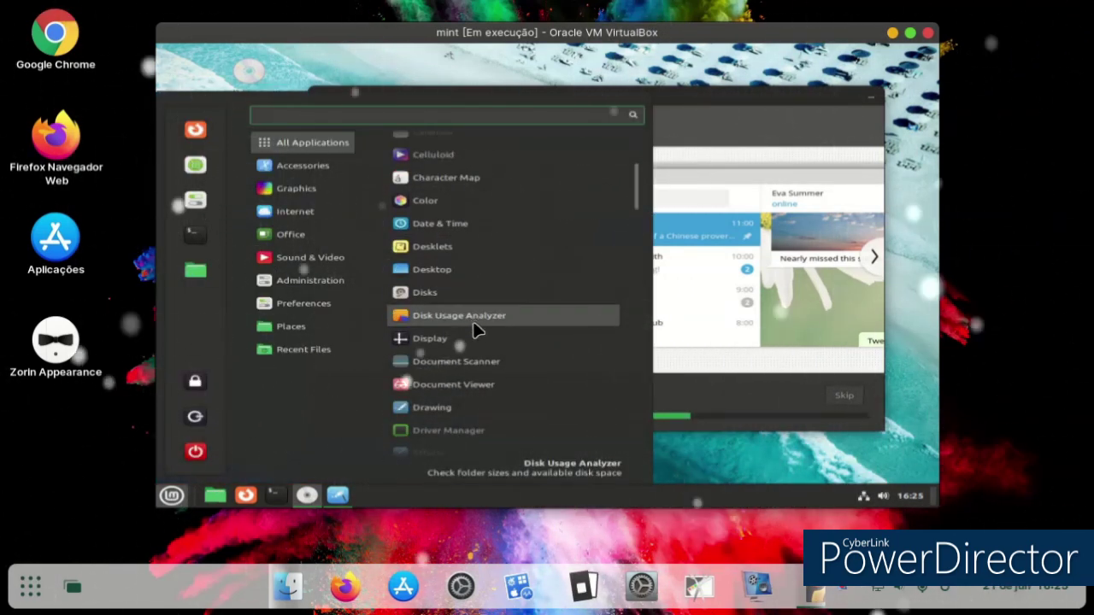
{"action": "left_click", "coordinate": [476, 337]}
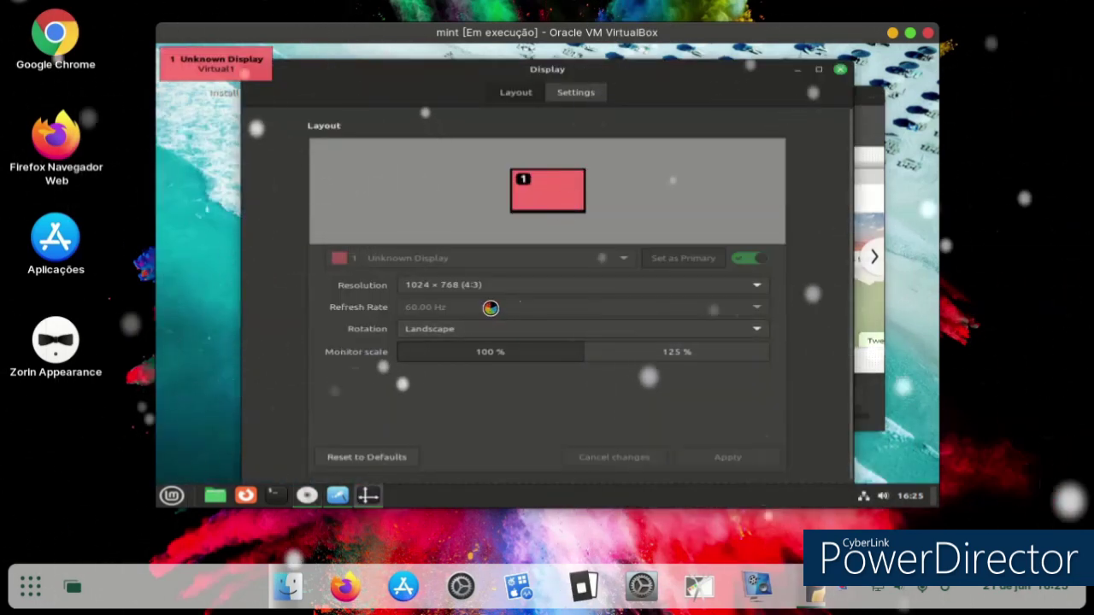
{"action": "left_click", "coordinate": [564, 285]}
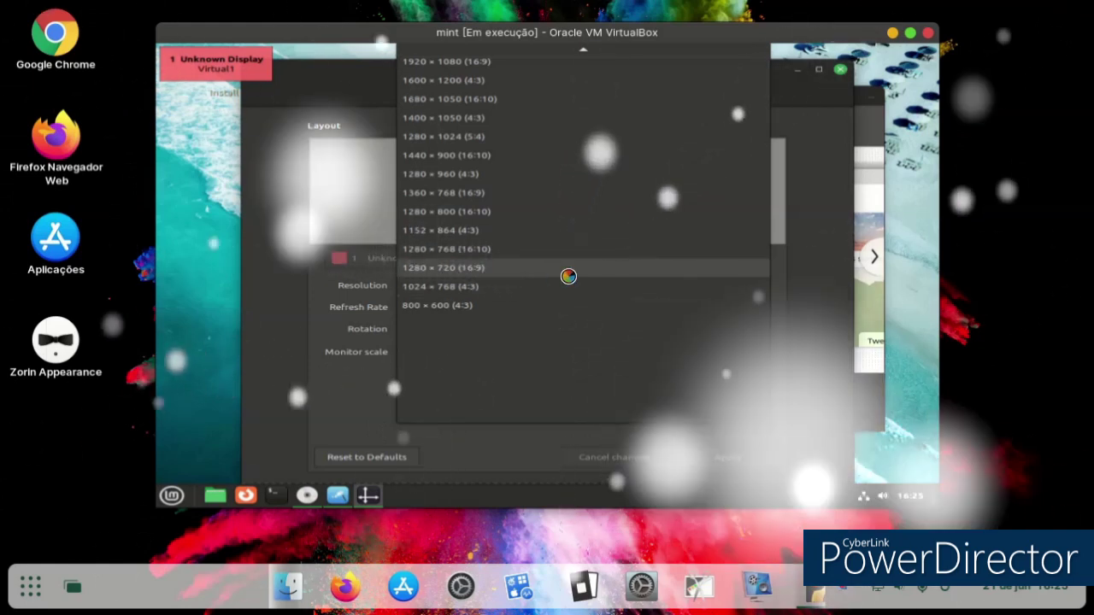
{"action": "left_click", "coordinate": [568, 270]}
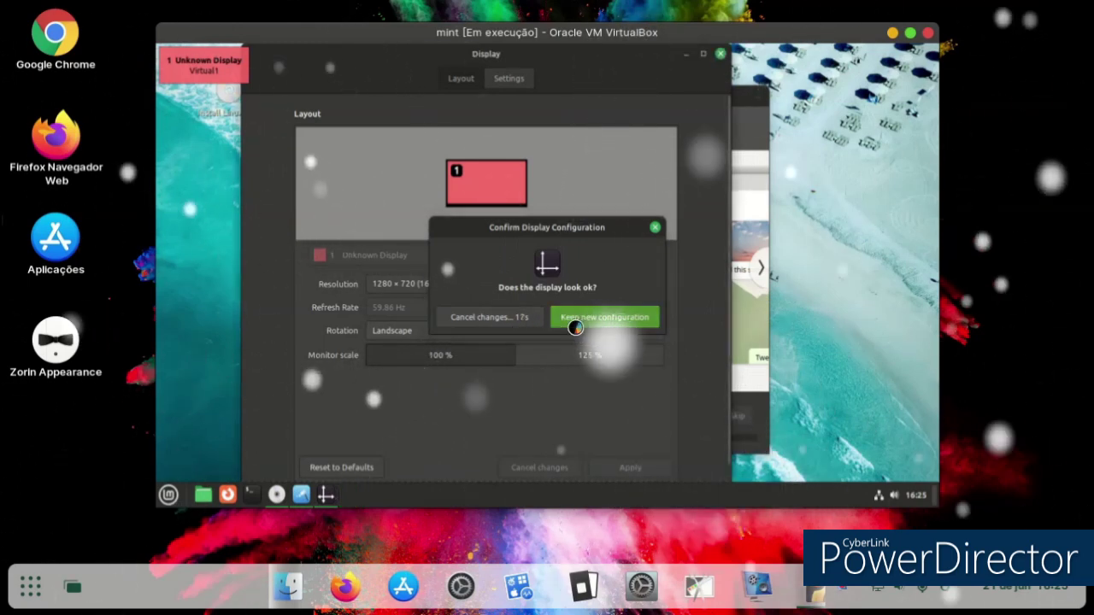
{"action": "left_click", "coordinate": [575, 322]}
{"action": "left_click", "coordinate": [721, 55]}
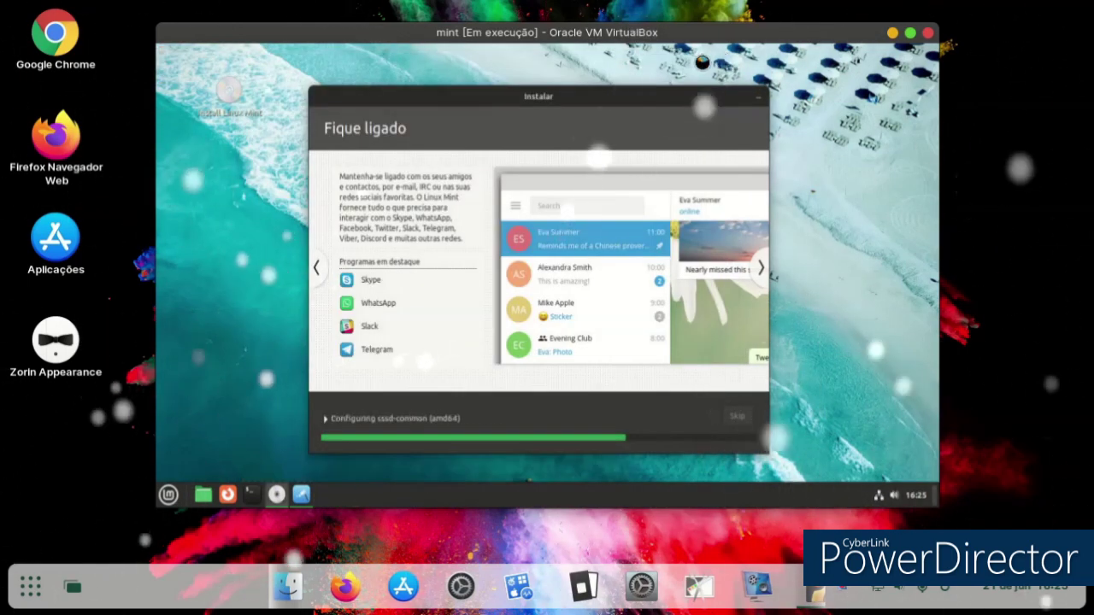
Change the start menu's icon to linuxmint-logo in the menu's settings and look through the remaining Linux Mint icons
{"action": "left_click", "coordinate": [169, 494]}
{"action": "left_click", "coordinate": [168, 494]}
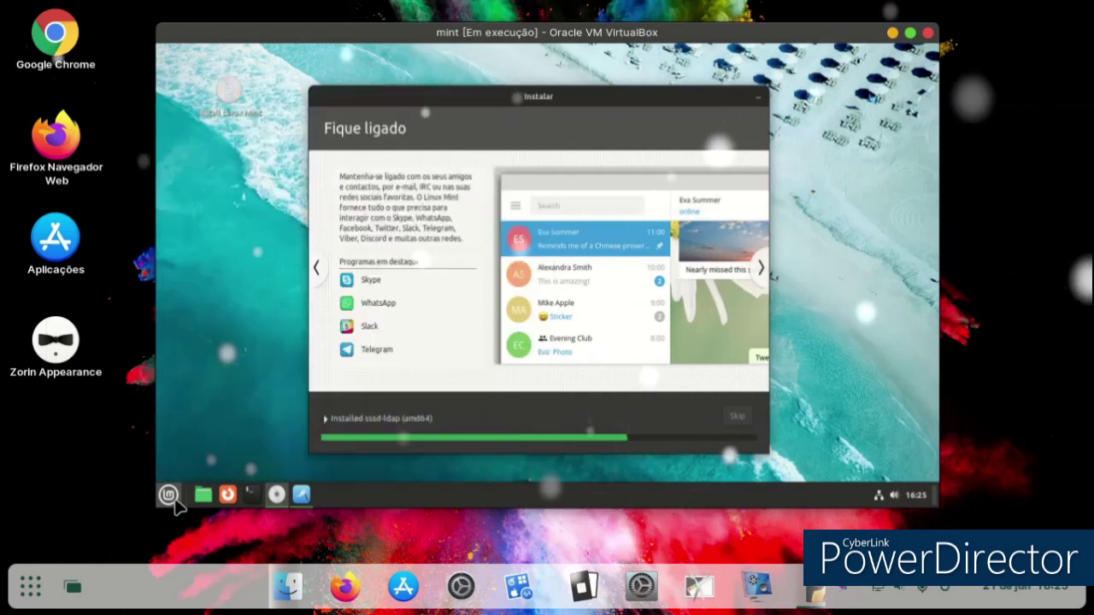
{"action": "right_click", "coordinate": [168, 493]}
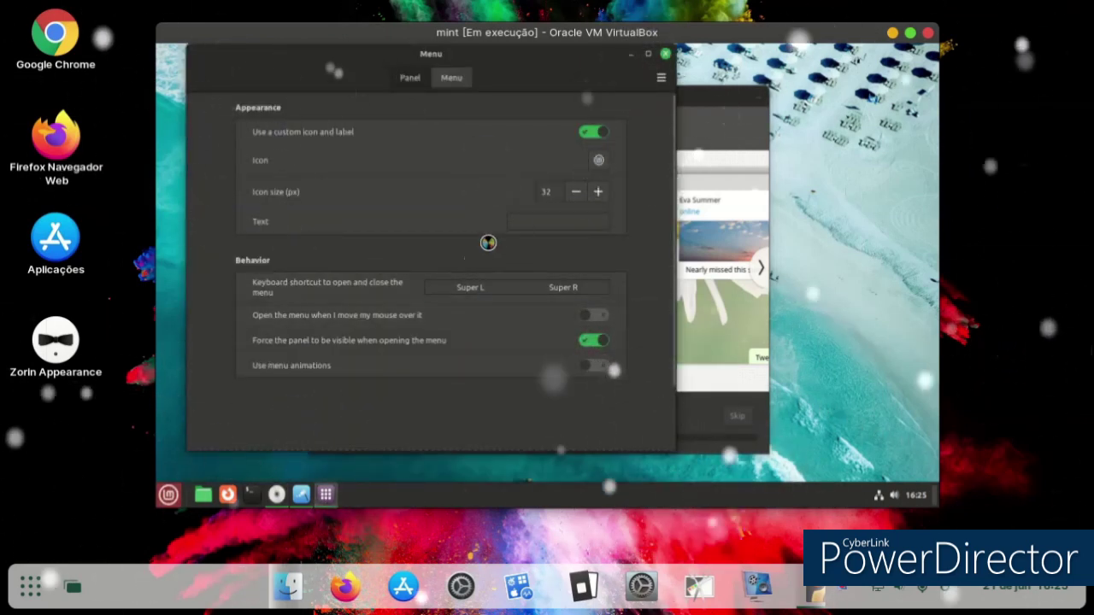
{"action": "left_click", "coordinate": [598, 163]}
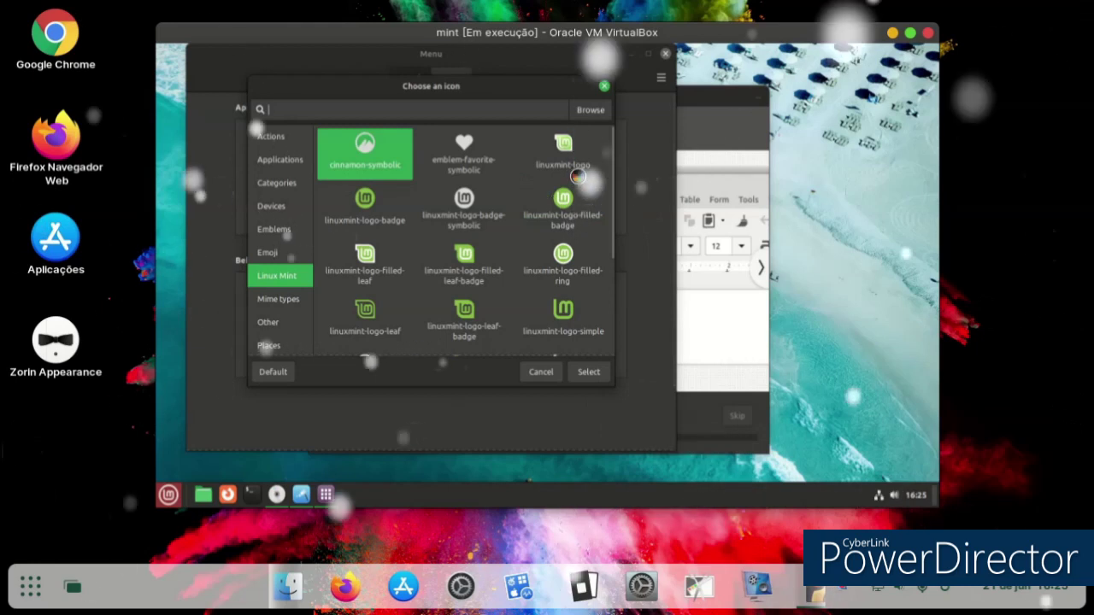
{"action": "left_click", "coordinate": [588, 371]}
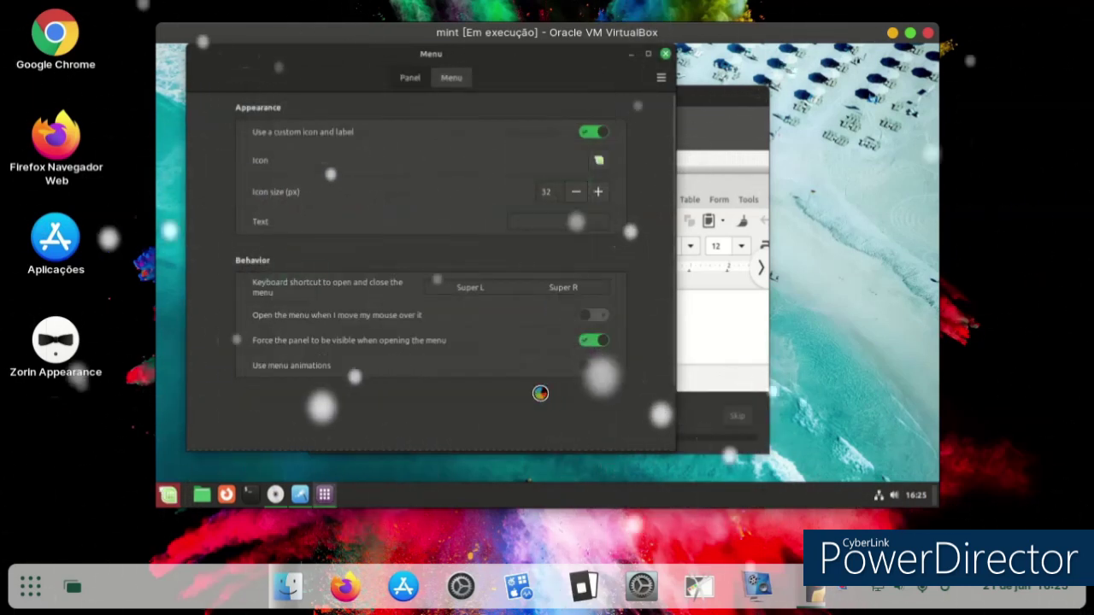
{"action": "left_click", "coordinate": [597, 161]}
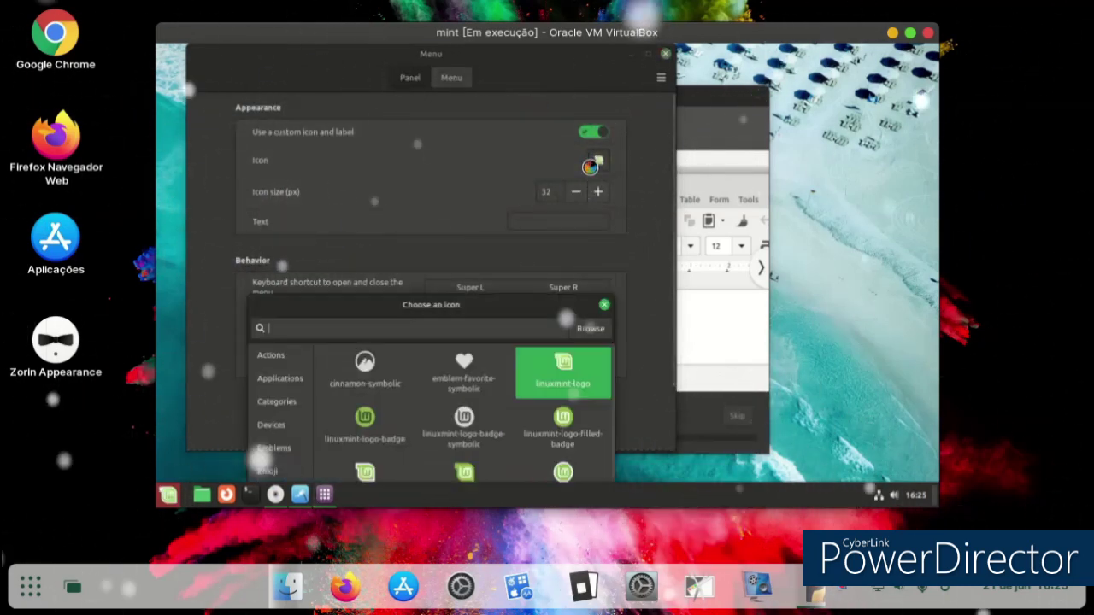
{"action": "scroll", "coordinate": [519, 182], "scroll_direction": "down", "scroll_amount": 5}
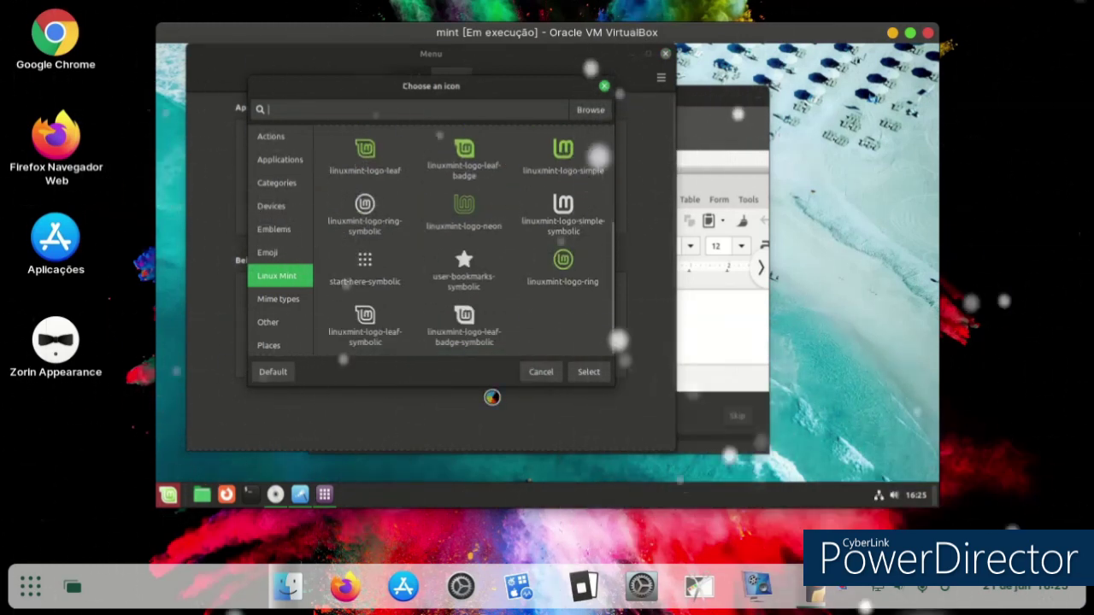
{"action": "left_click", "coordinate": [530, 374]}
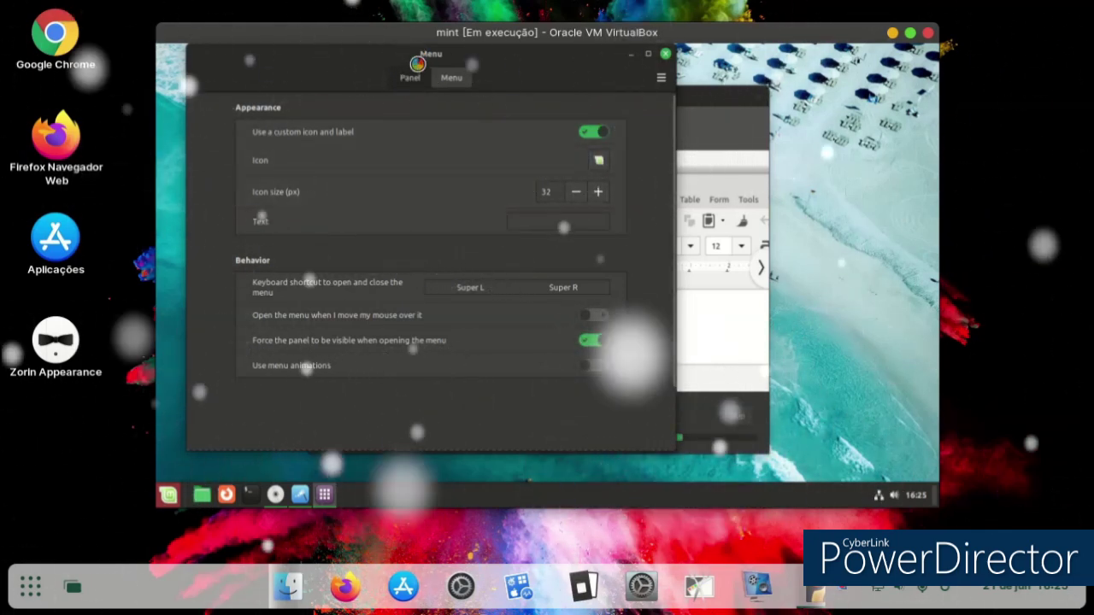
Set the menu's applications icon size to 16 px and close the menu settings
{"action": "left_click", "coordinate": [457, 78]}
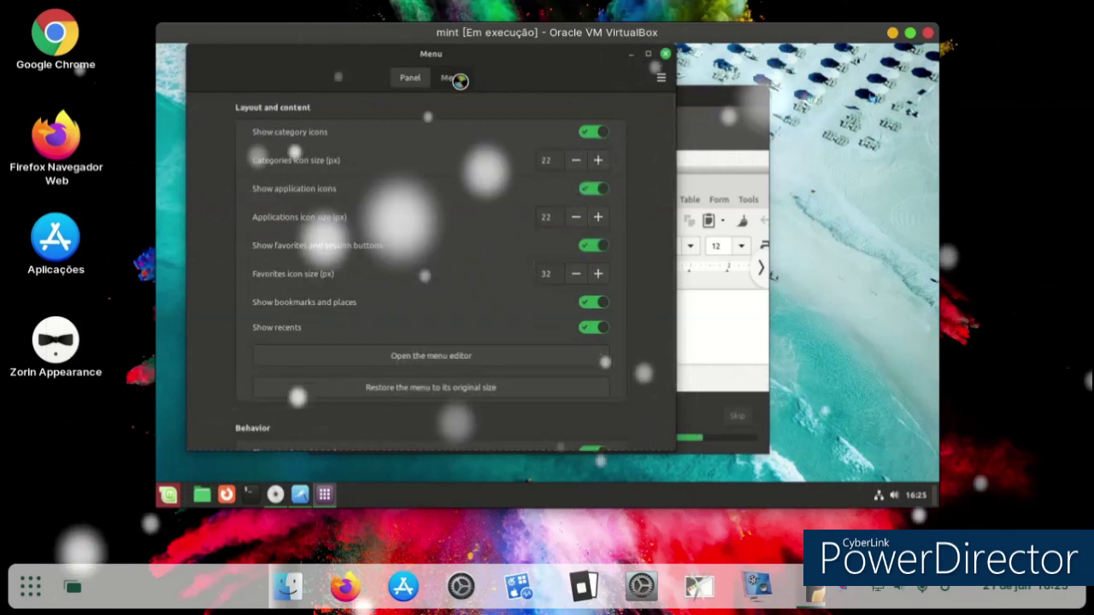
{"action": "scroll", "coordinate": [544, 166], "scroll_direction": "down", "scroll_amount": 1}
{"action": "left_click", "coordinate": [545, 176]}
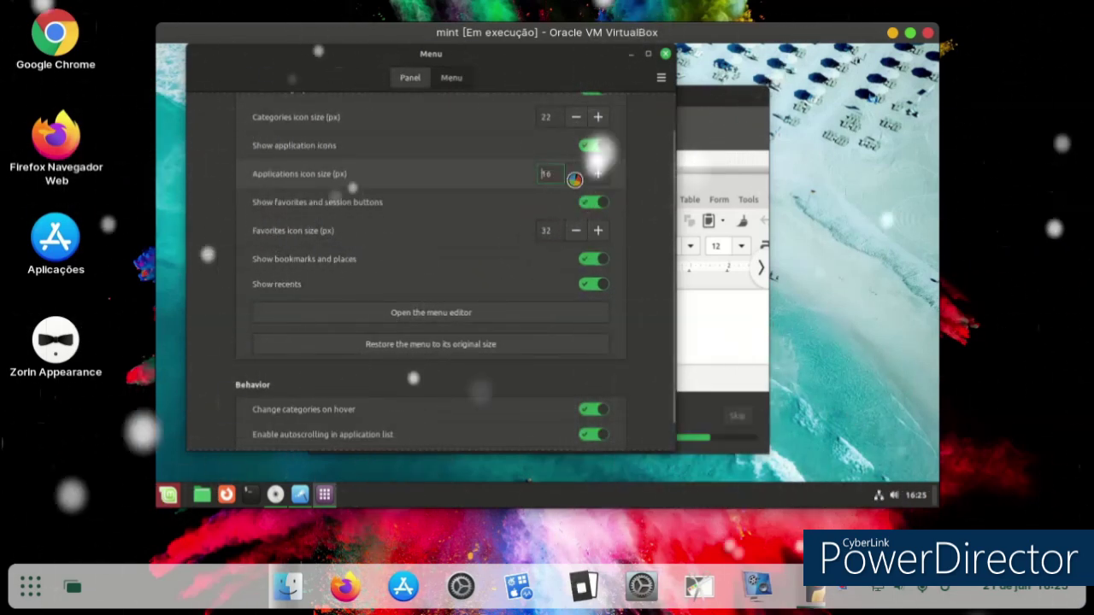
{"action": "left_click", "coordinate": [666, 54]}
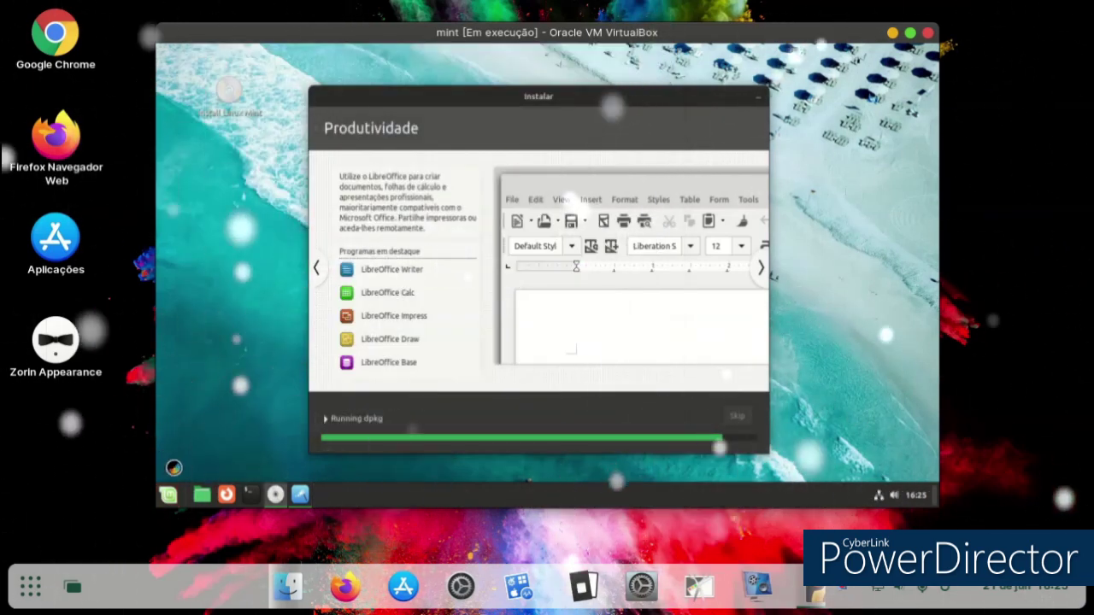
Look through the Places, Administration and Internet categories in the application menu and close it
{"action": "left_click", "coordinate": [169, 494]}
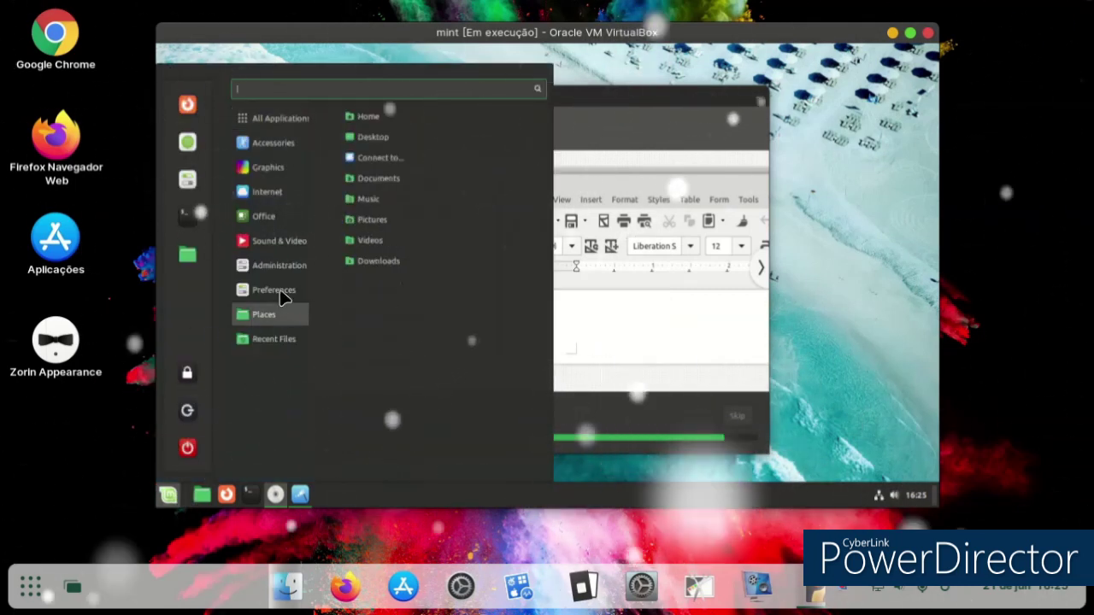
{"action": "mouse_move", "coordinate": [278, 272]}
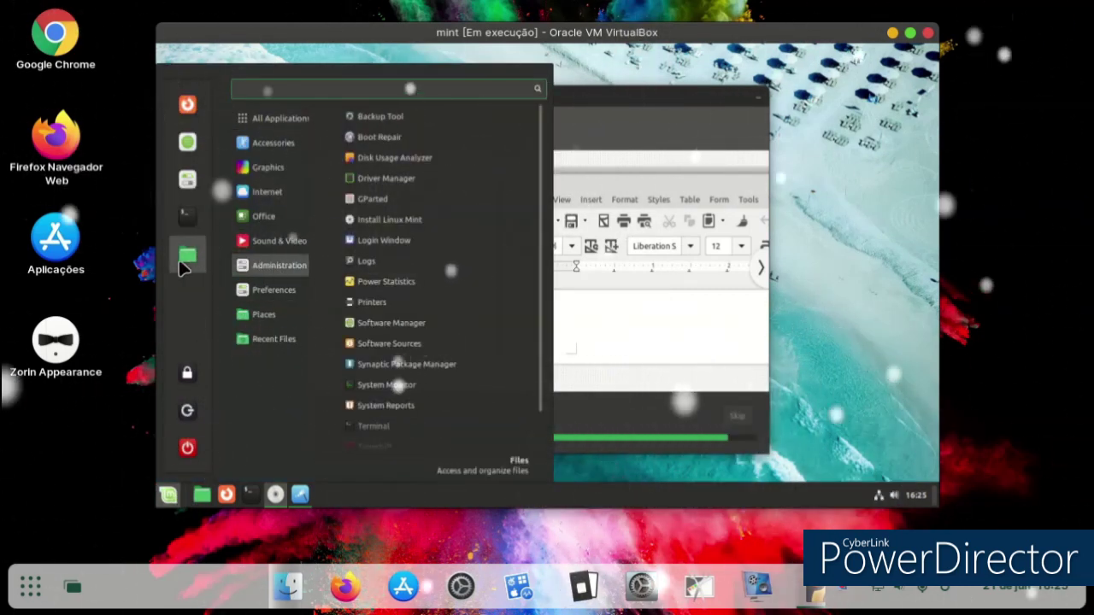
{"action": "left_click_drag", "start_coordinate": [187, 254], "coordinate": [456, 415]}
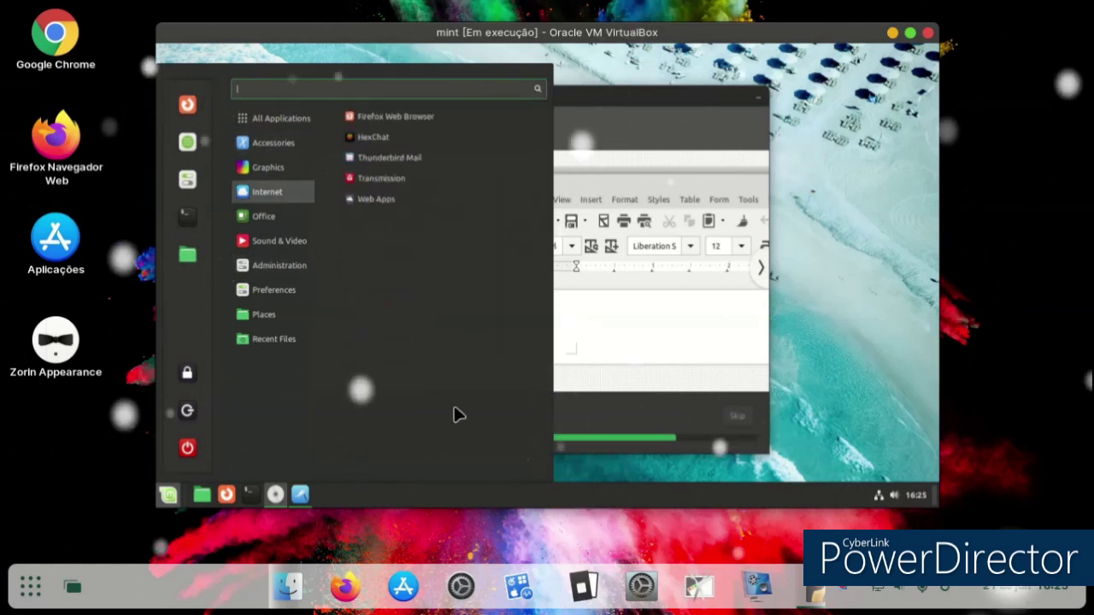
{"action": "left_click", "coordinate": [740, 476]}
Move the panel to the top edge of the desktop and check how the application menu opens from there
{"action": "right_click", "coordinate": [639, 495]}
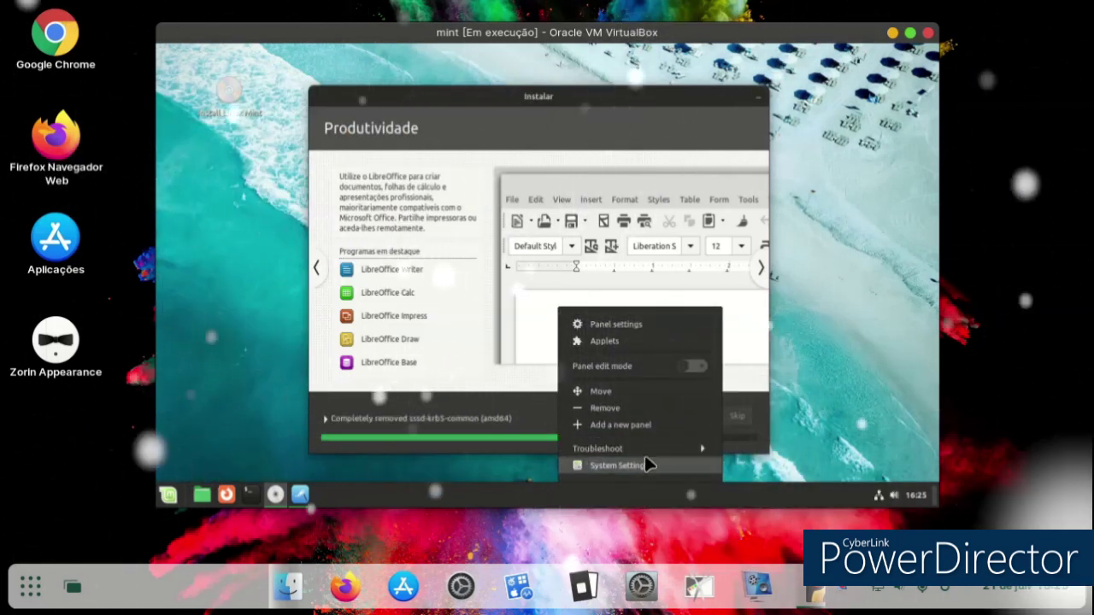
{"action": "left_click", "coordinate": [636, 392]}
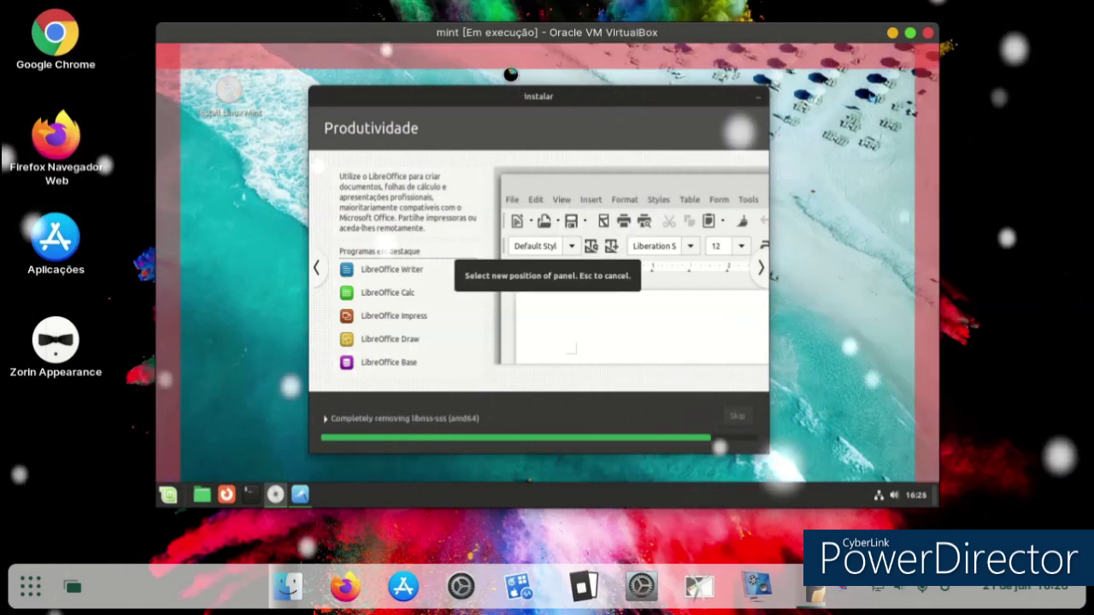
{"action": "left_click", "coordinate": [508, 61]}
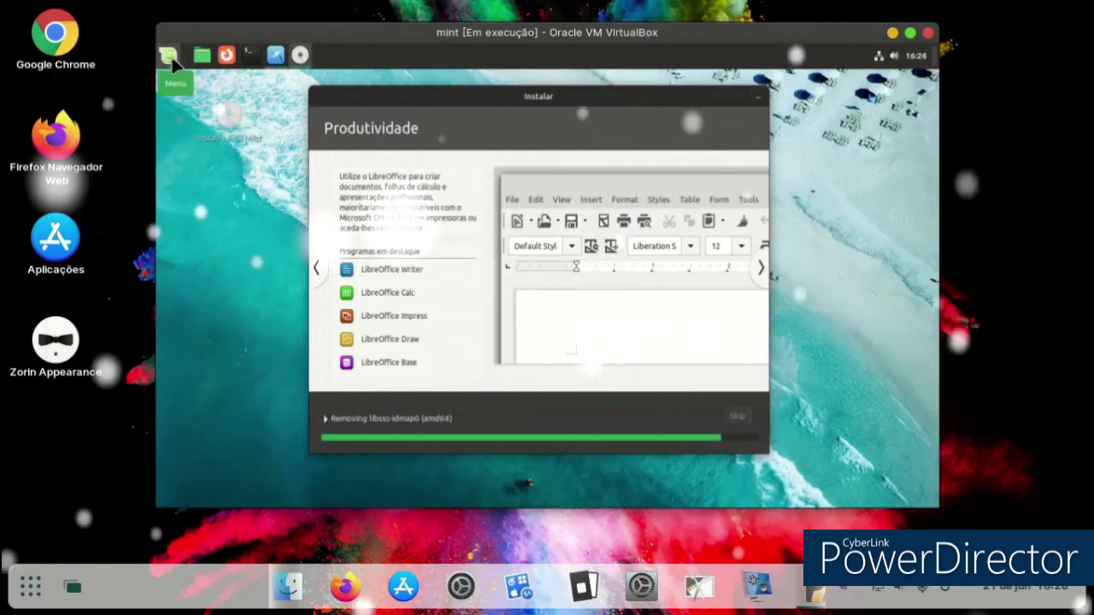
{"action": "left_click", "coordinate": [168, 54]}
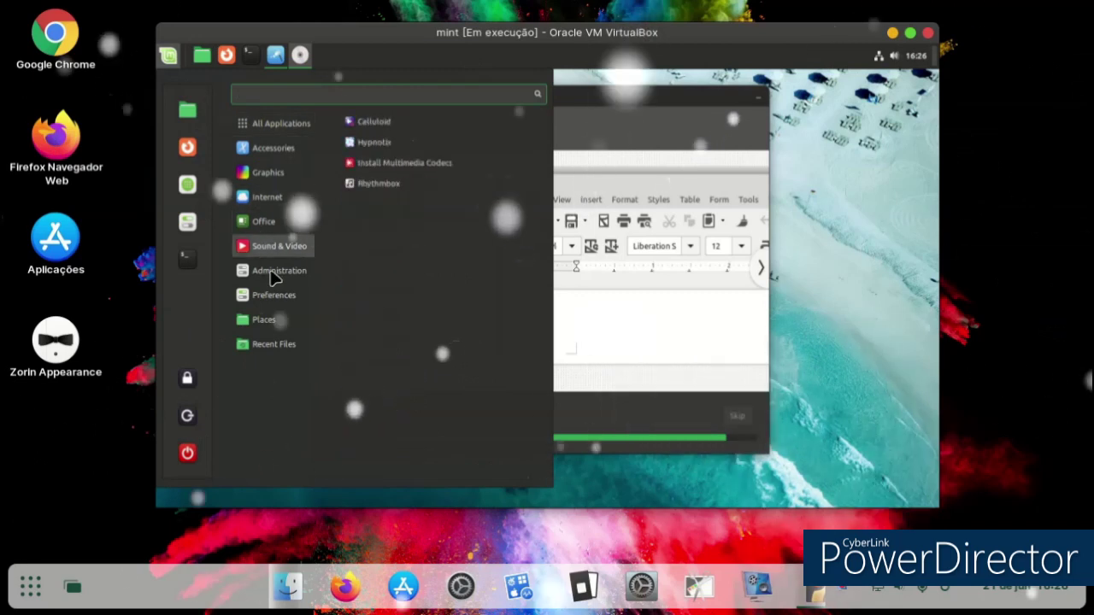
{"action": "left_click", "coordinate": [885, 388]}
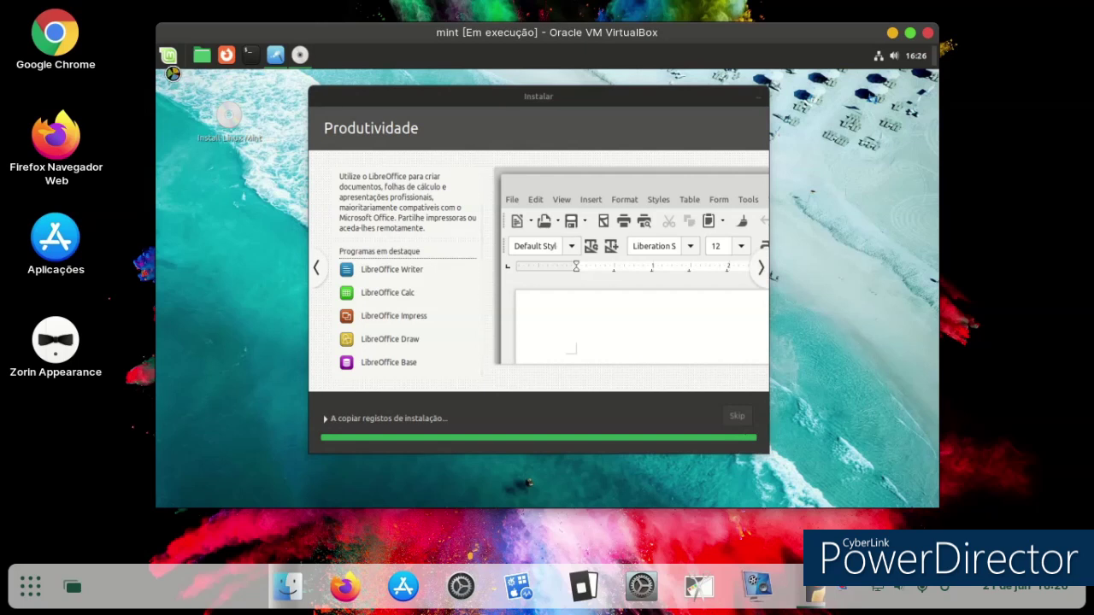
Search the application menu for "boas vindas" and close the menu
{"action": "left_click", "coordinate": [168, 54]}
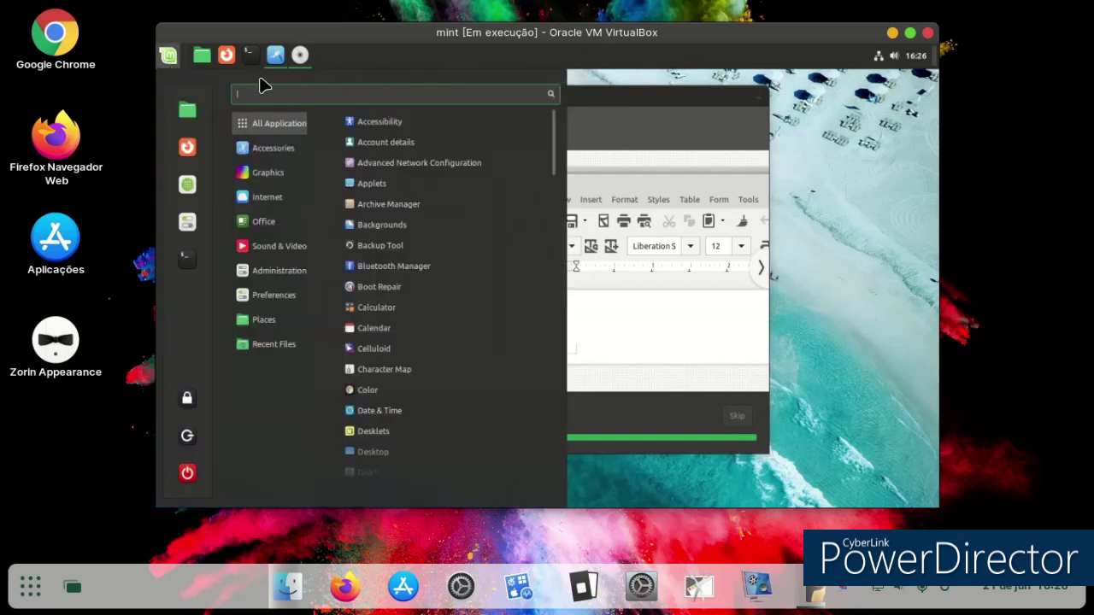
{"action": "type", "text": "boas vindas"}
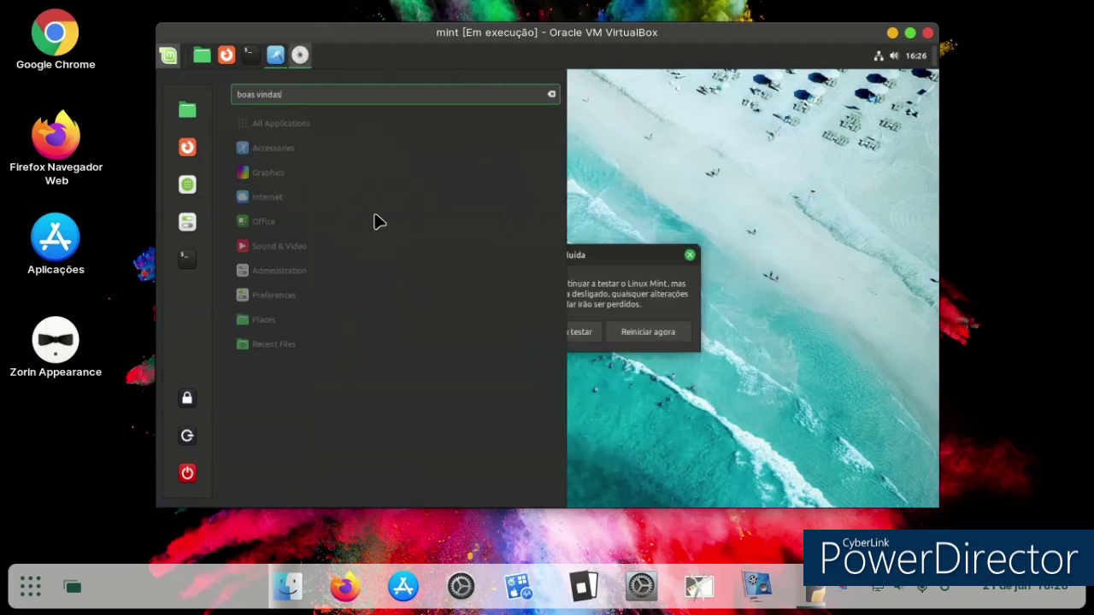
{"action": "key", "text": "Escape"}
{"action": "key", "text": "Escape"}
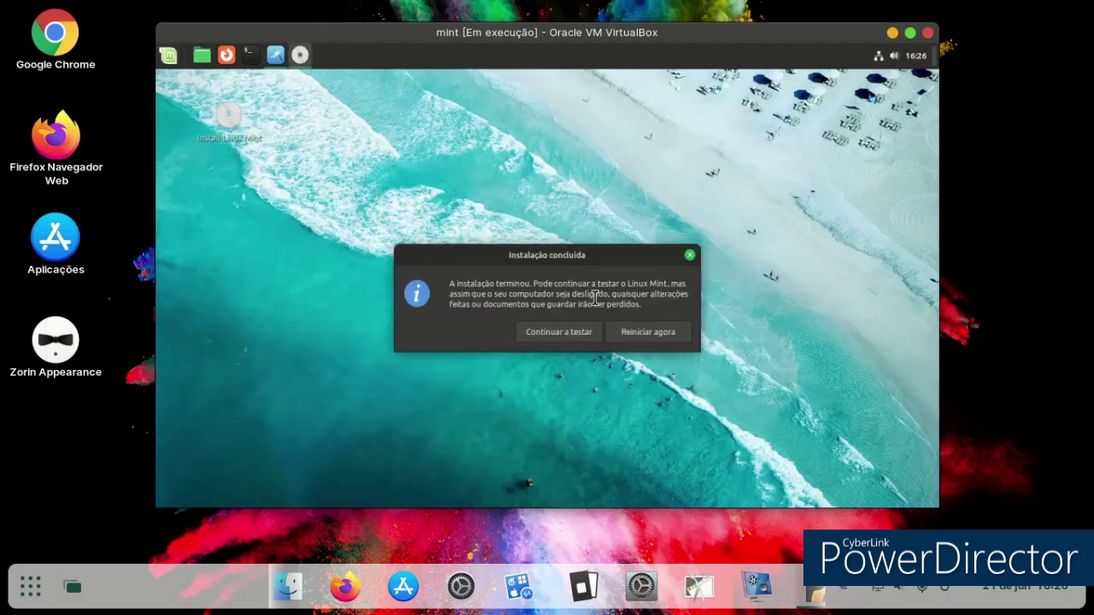
Restart the virtual machine after the installation, confirm the medium removal prompt and dismiss the mouse-integration notices
{"action": "left_click", "coordinate": [647, 333]}
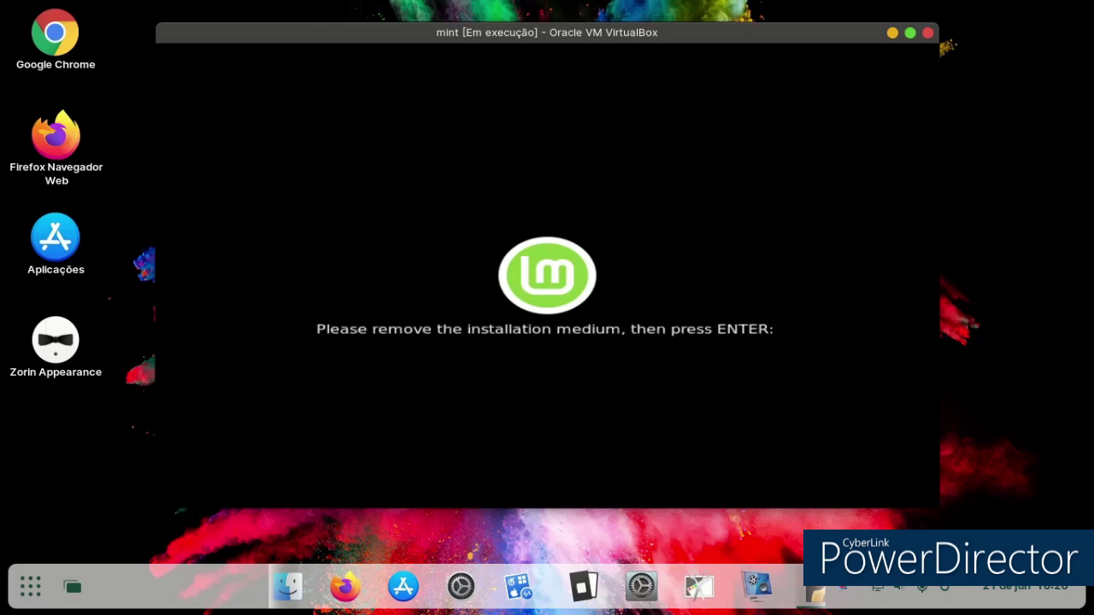
{"action": "key", "text": "Return"}
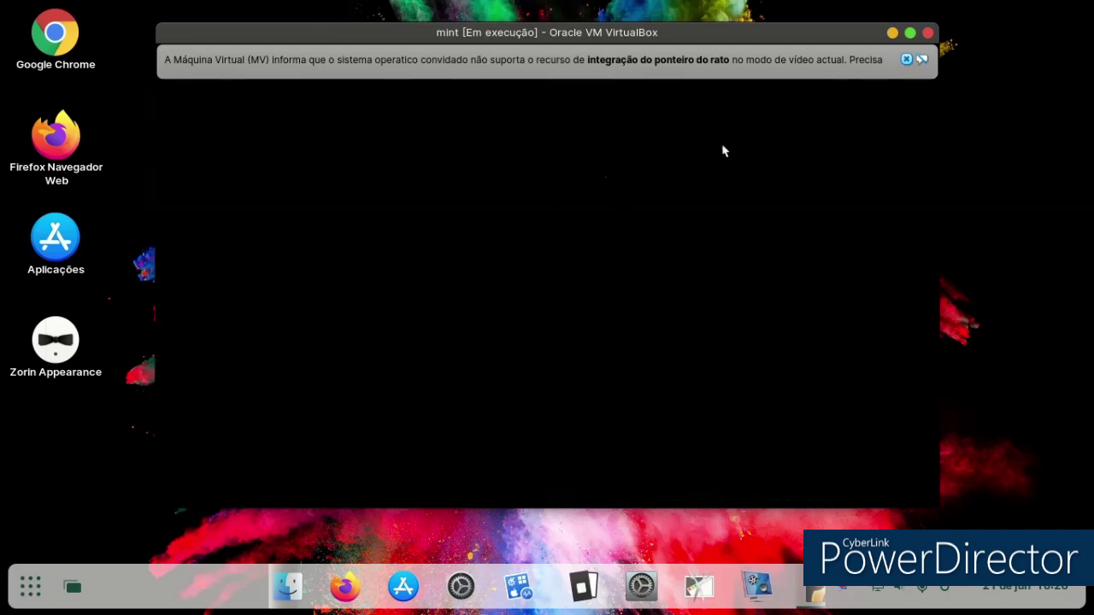
{"action": "left_click", "coordinate": [905, 59]}
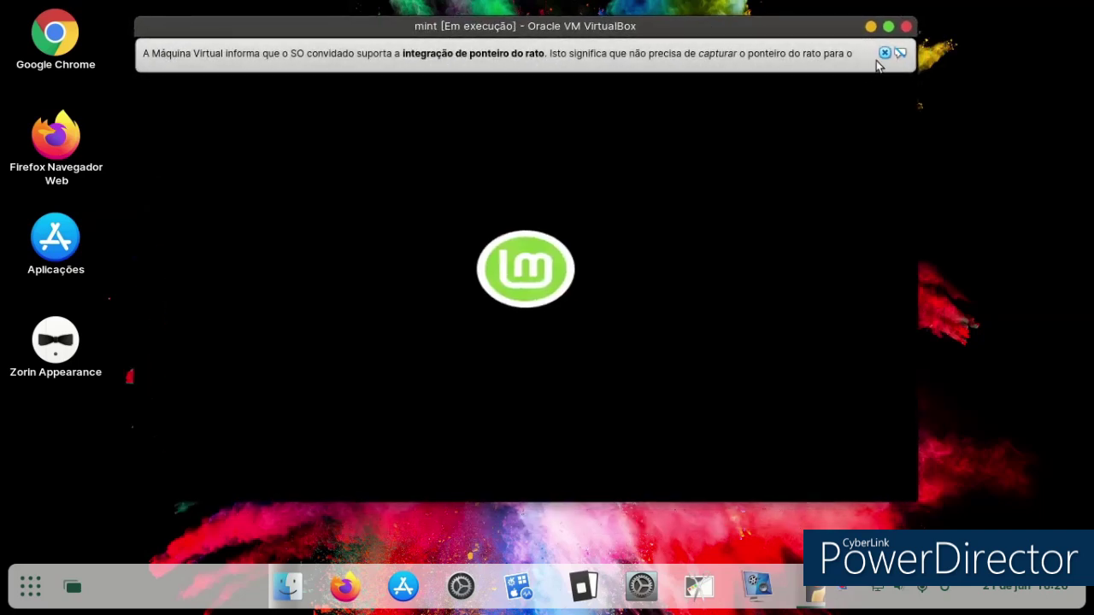
{"action": "left_click", "coordinate": [885, 54]}
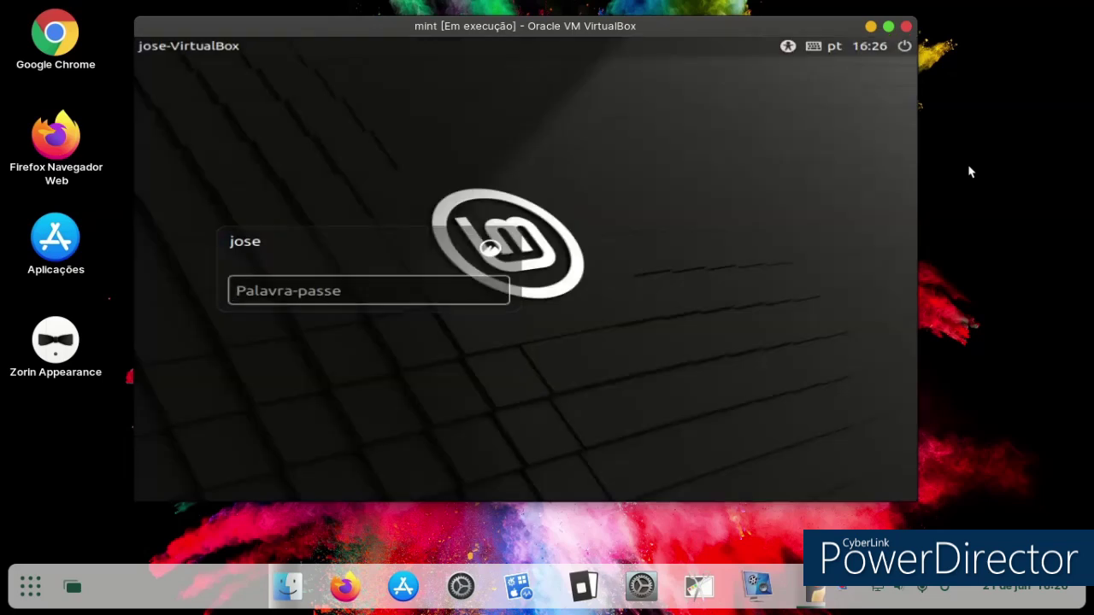
Log in to the installed system with the account password and dismiss the network connection notification
{"action": "type", "text": "••"}
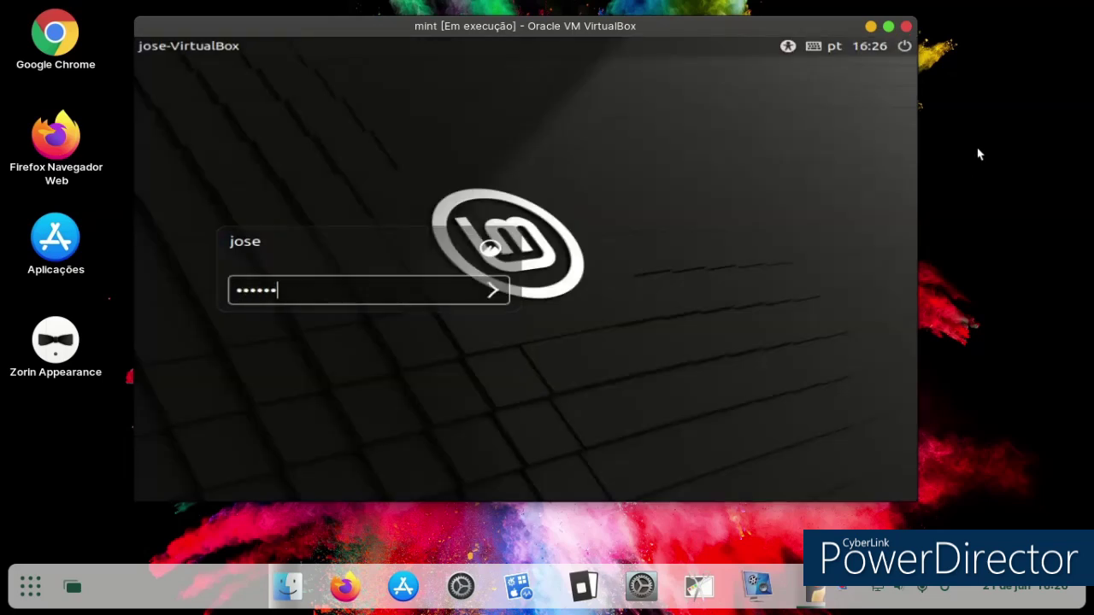
{"action": "key", "text": "Return"}
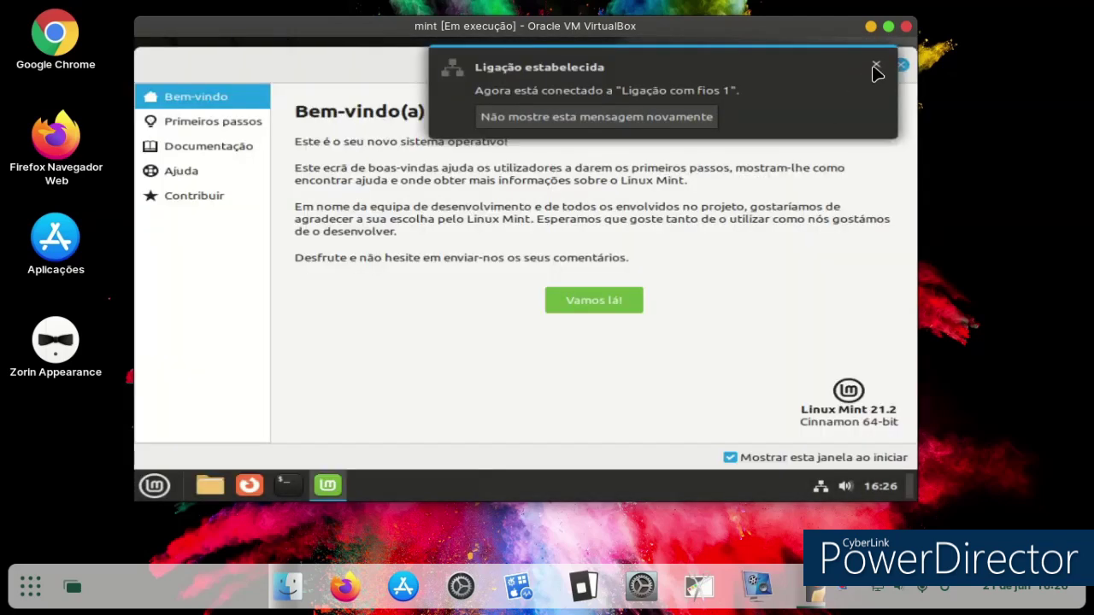
{"action": "left_click", "coordinate": [874, 68]}
Go to the first steps (Primeiros passos) of the welcome window and look through the setup options listed there
{"action": "left_click", "coordinate": [622, 310]}
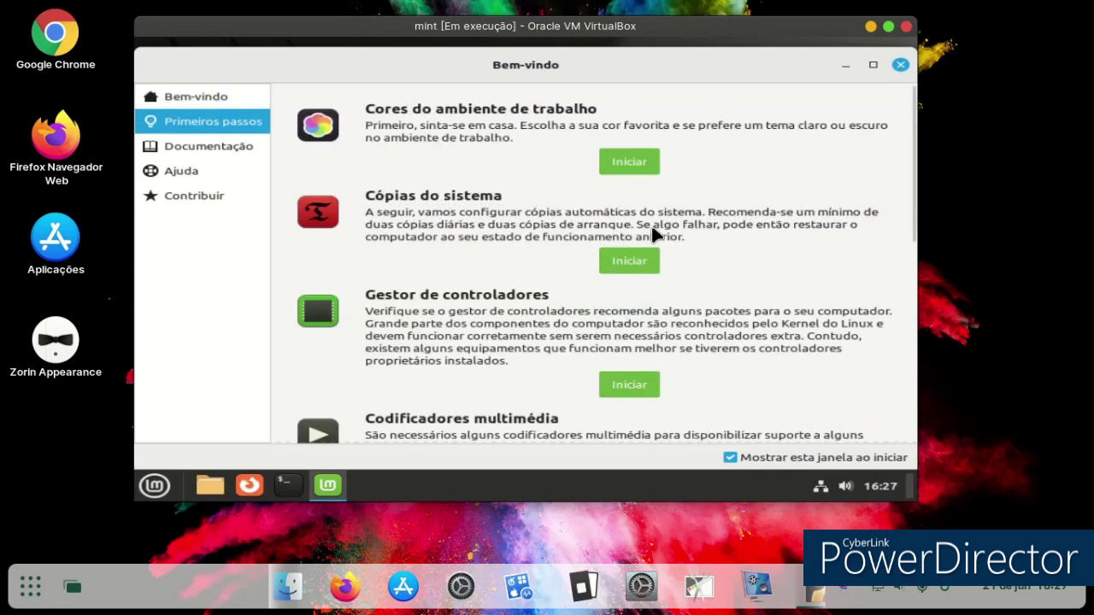
{"action": "scroll", "coordinate": [651, 229], "scroll_direction": "down", "scroll_amount": 5}
{"action": "scroll", "coordinate": [659, 244], "scroll_direction": "down", "scroll_amount": 1}
{"action": "scroll", "coordinate": [663, 249], "scroll_direction": "up", "scroll_amount": 2}
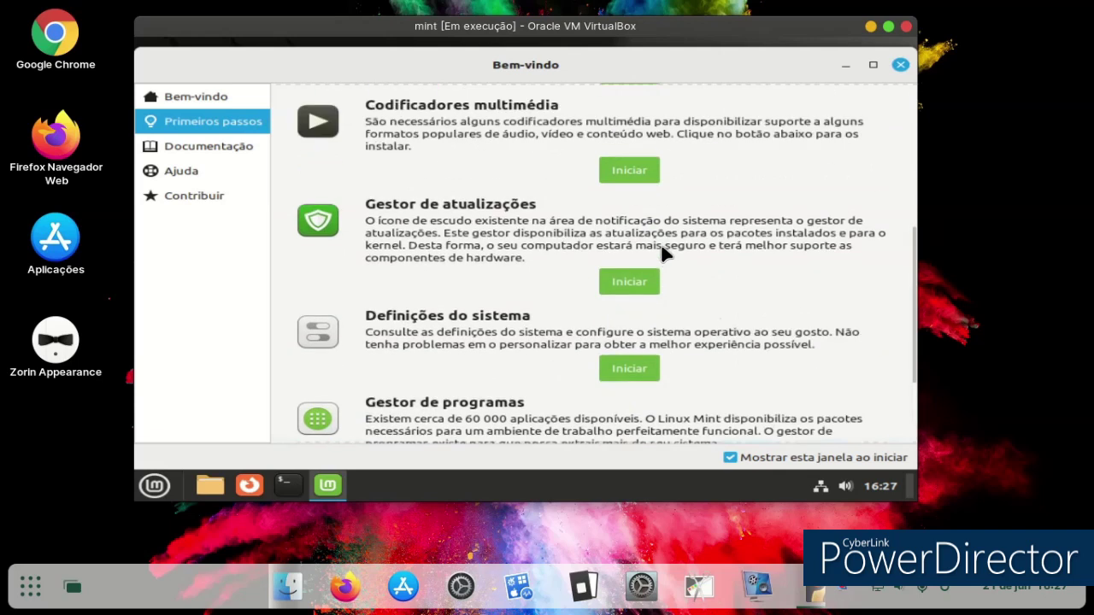
Look through the Documentação, Ajuda, Contribuir and Bem-vindo sections, revisit the first steps, and close the welcome window
{"action": "scroll", "coordinate": [663, 250], "scroll_direction": "up", "scroll_amount": 2}
{"action": "left_click", "coordinate": [220, 149]}
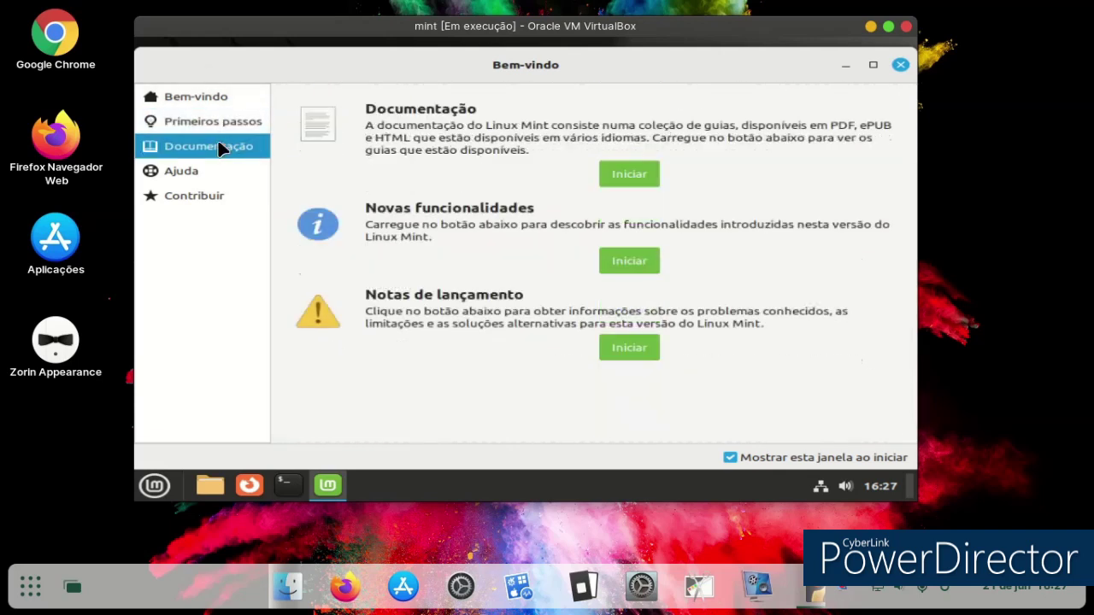
{"action": "left_click", "coordinate": [220, 178]}
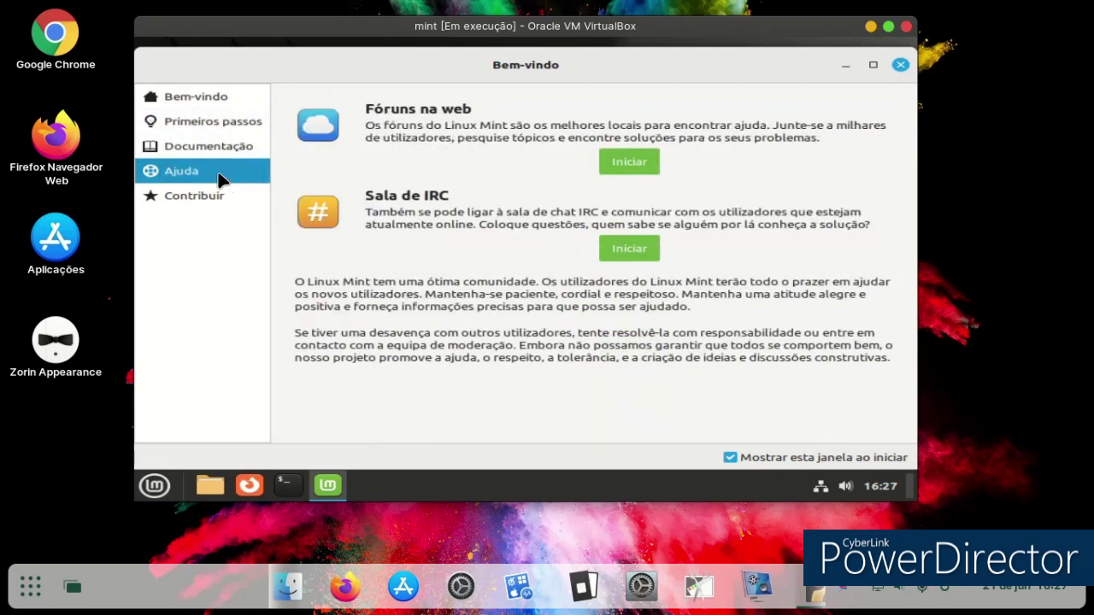
{"action": "left_click", "coordinate": [224, 195]}
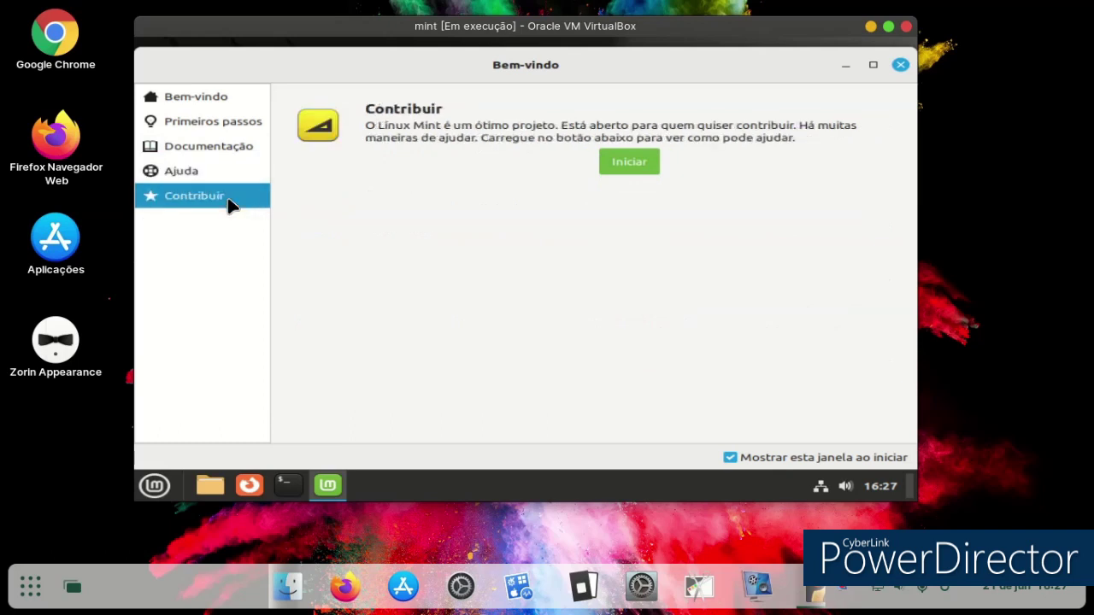
{"action": "left_click", "coordinate": [220, 96]}
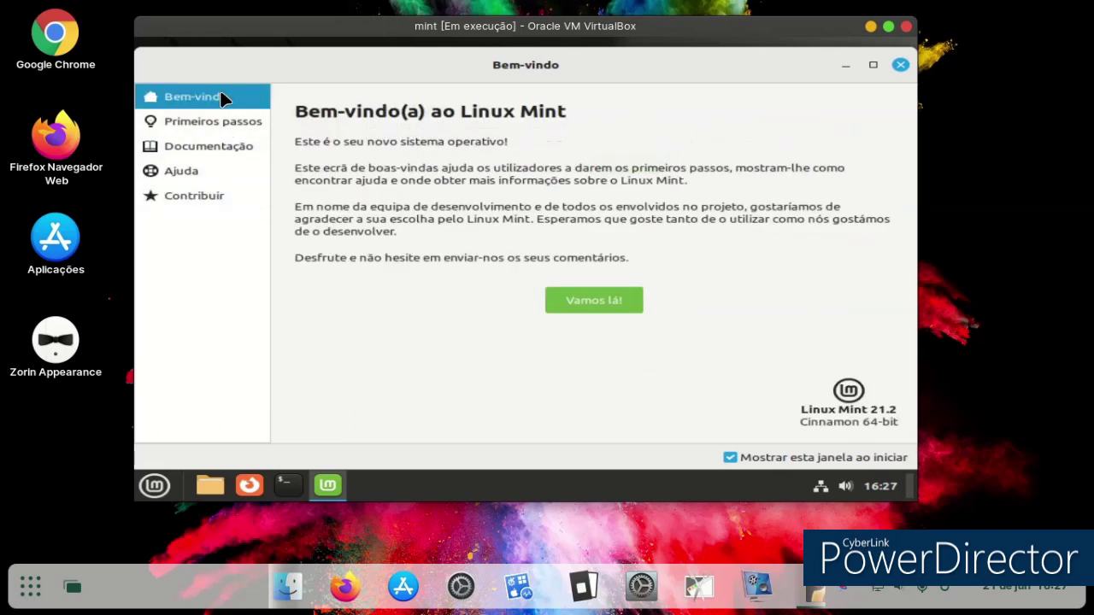
{"action": "left_click", "coordinate": [565, 299]}
{"action": "scroll", "coordinate": [602, 276], "scroll_direction": "down", "scroll_amount": 5}
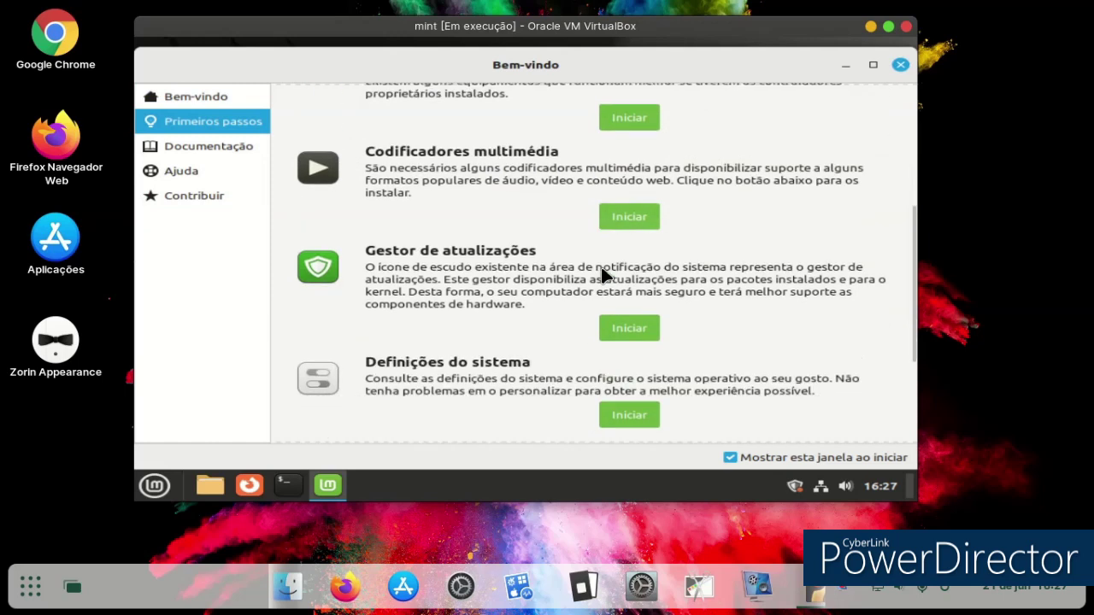
{"action": "left_click", "coordinate": [900, 65]}
Enable the Computador and Pasta Pessoal icons in the Ambiente de trabalho settings and close the settings window
{"action": "left_click", "coordinate": [155, 485]}
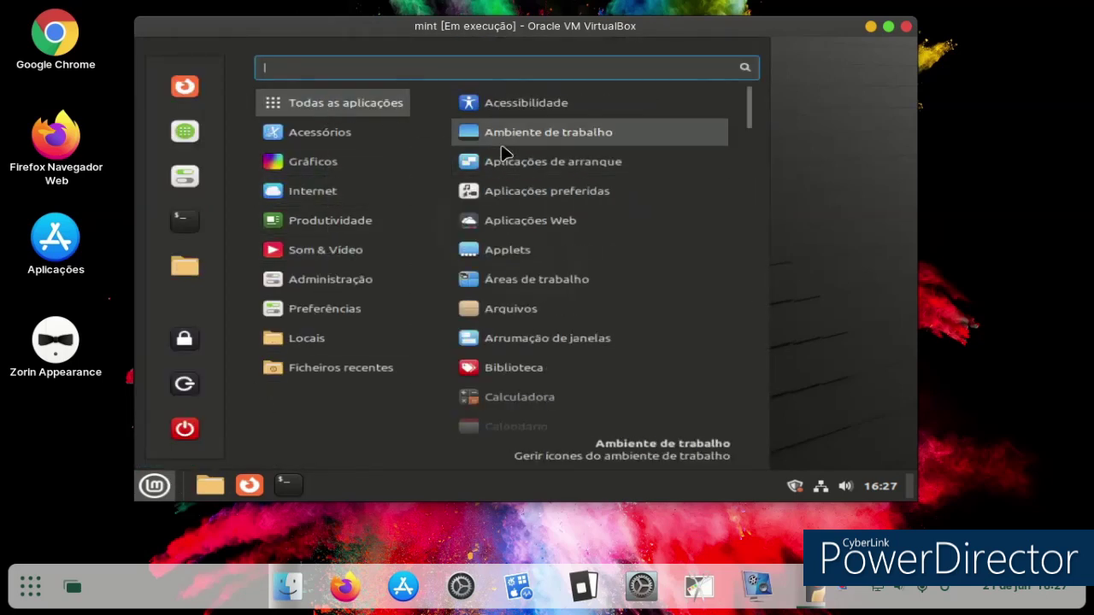
{"action": "left_click", "coordinate": [504, 137]}
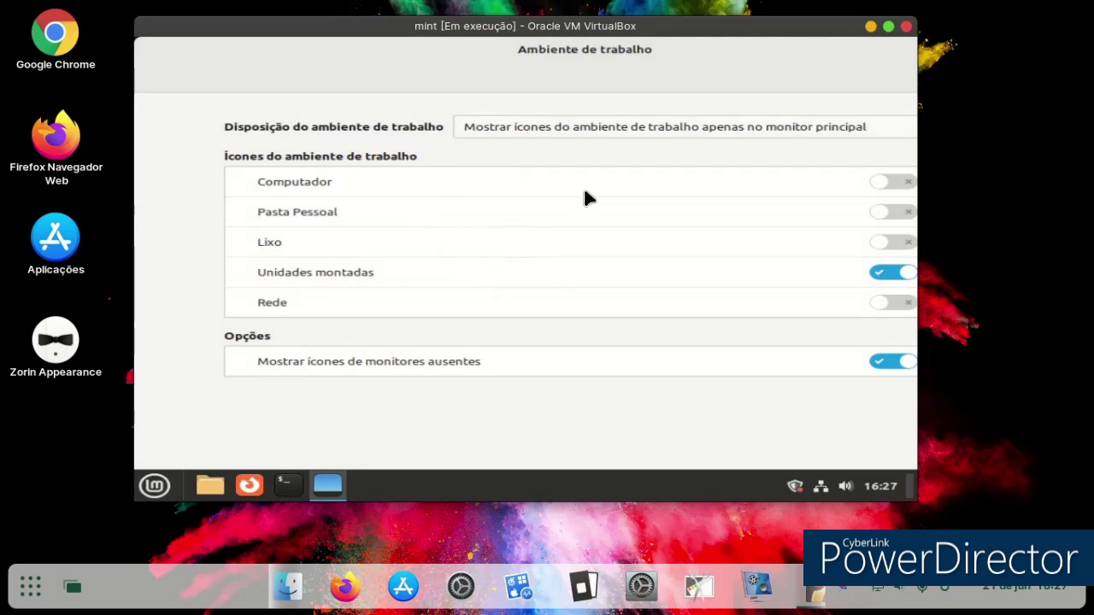
{"action": "left_click", "coordinate": [885, 211]}
{"action": "left_click_drag", "start_coordinate": [813, 79], "coordinate": [571, 134]}
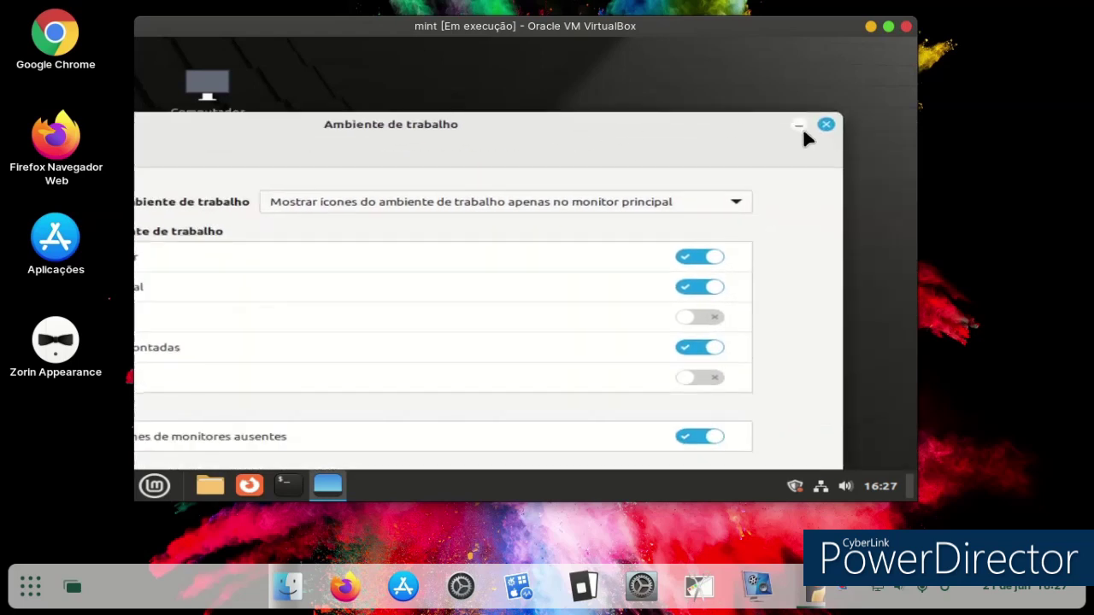
{"action": "left_click", "coordinate": [825, 124]}
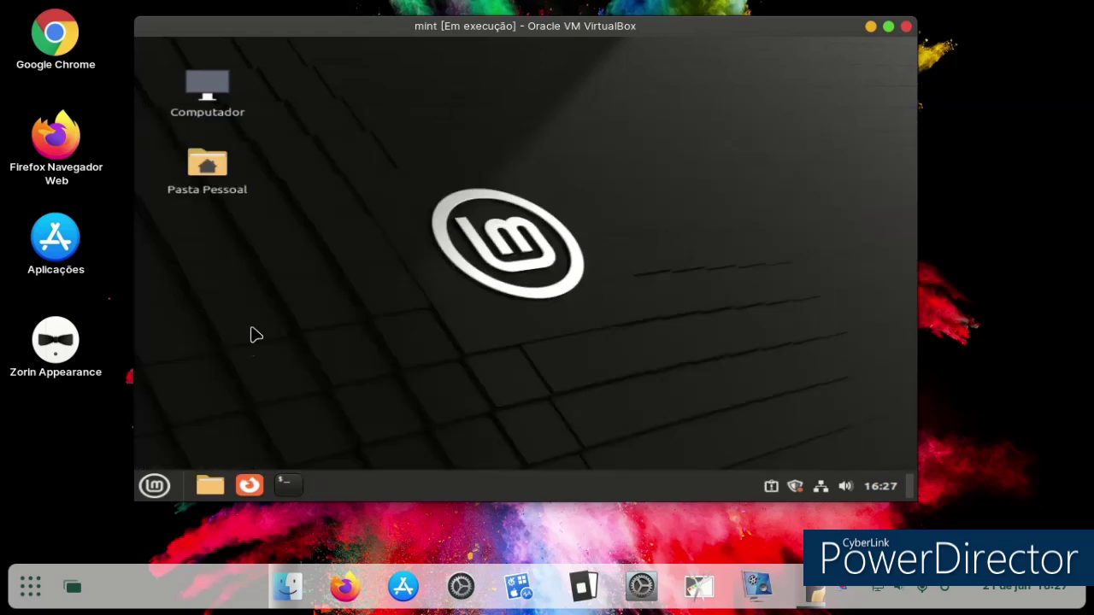
{"action": "left_click", "coordinate": [154, 487]}
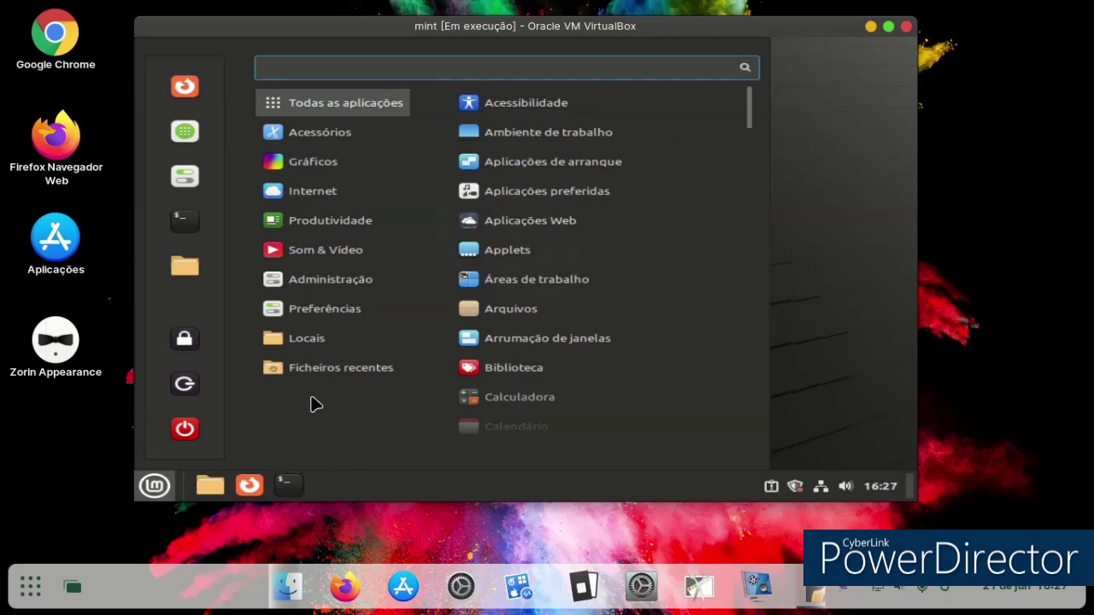
{"action": "mouse_move", "coordinate": [313, 311]}
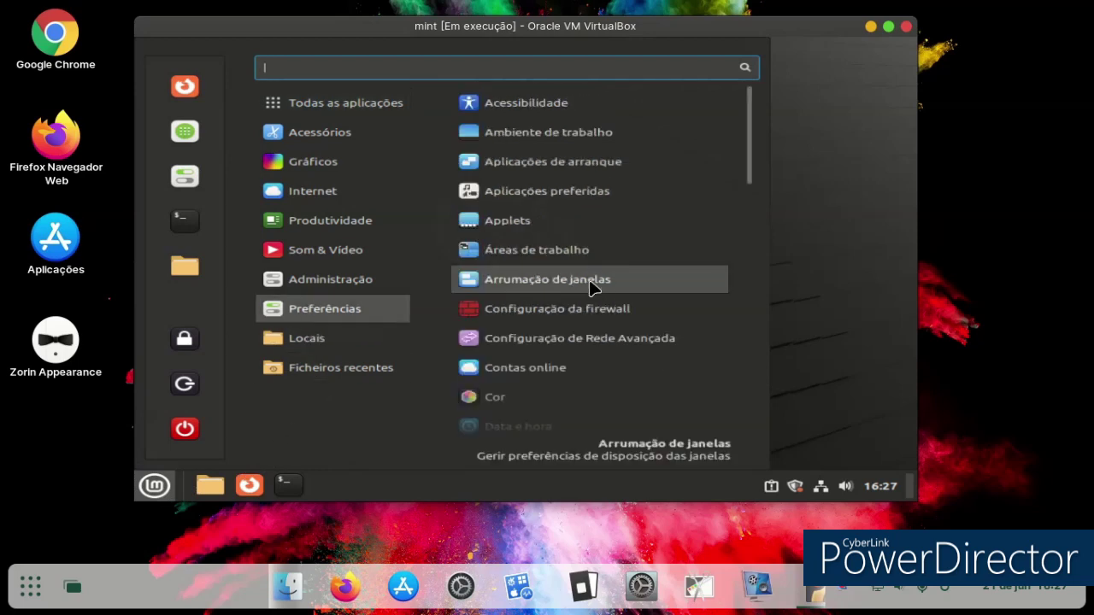
{"action": "left_click", "coordinate": [810, 283]}
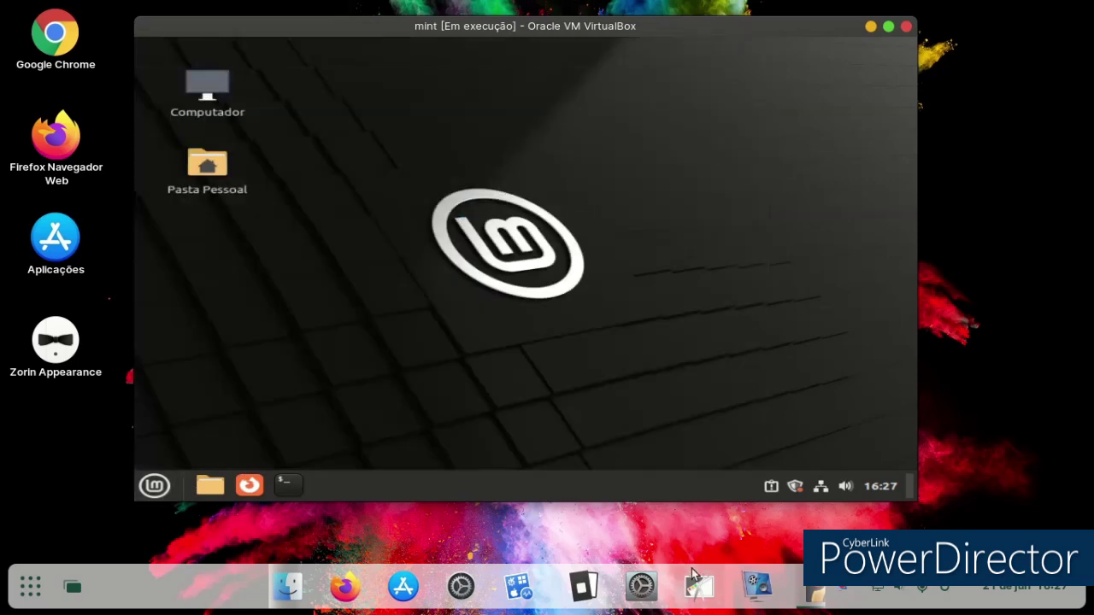
{"action": "left_click", "coordinate": [756, 587]}
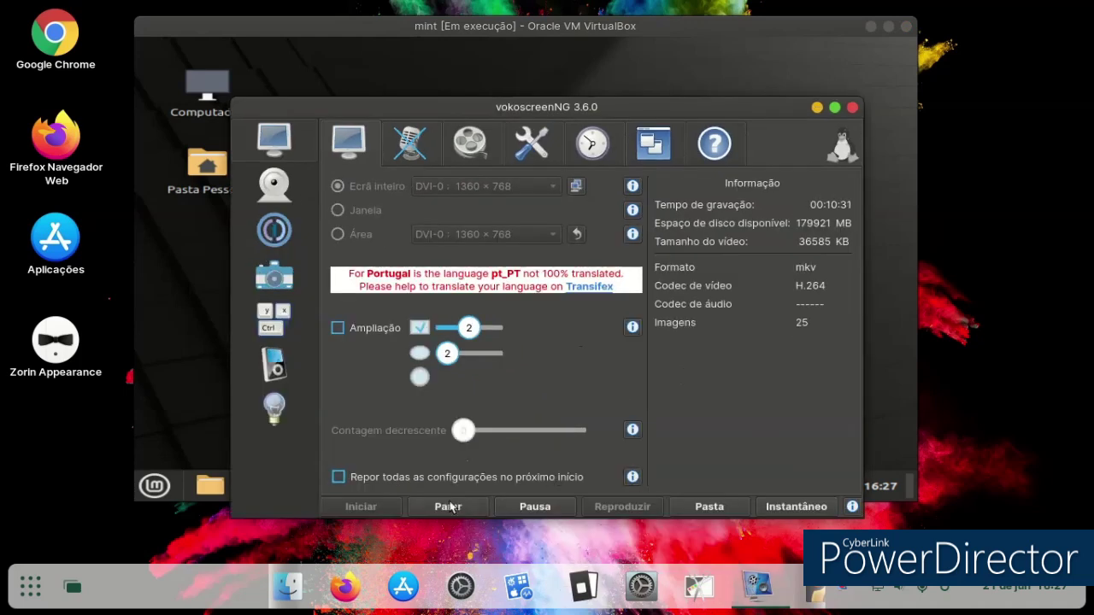
{"action": "left_click", "coordinate": [449, 507]}
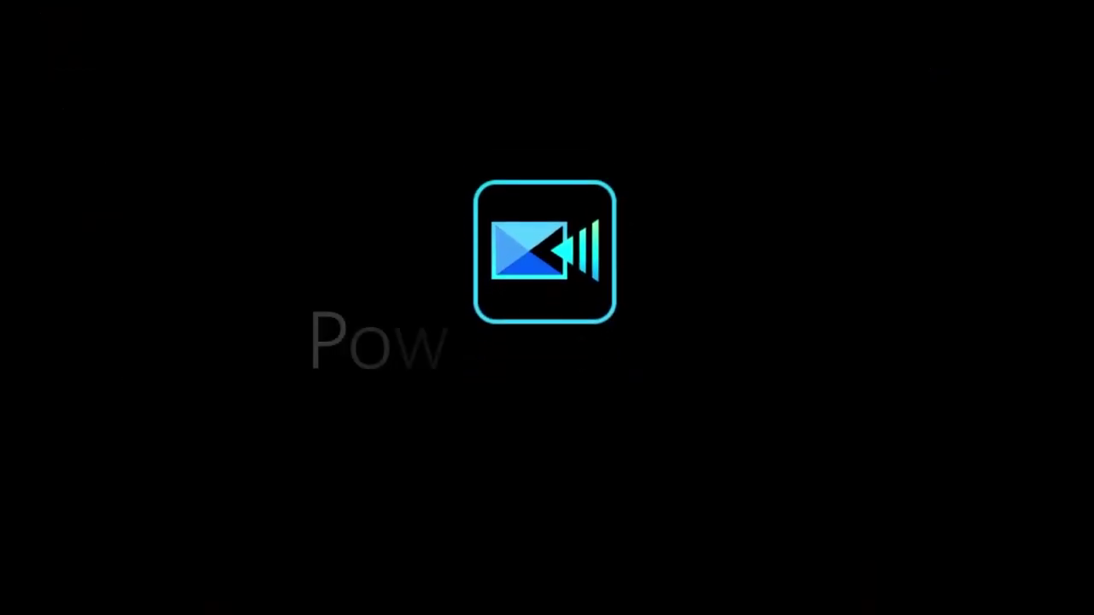